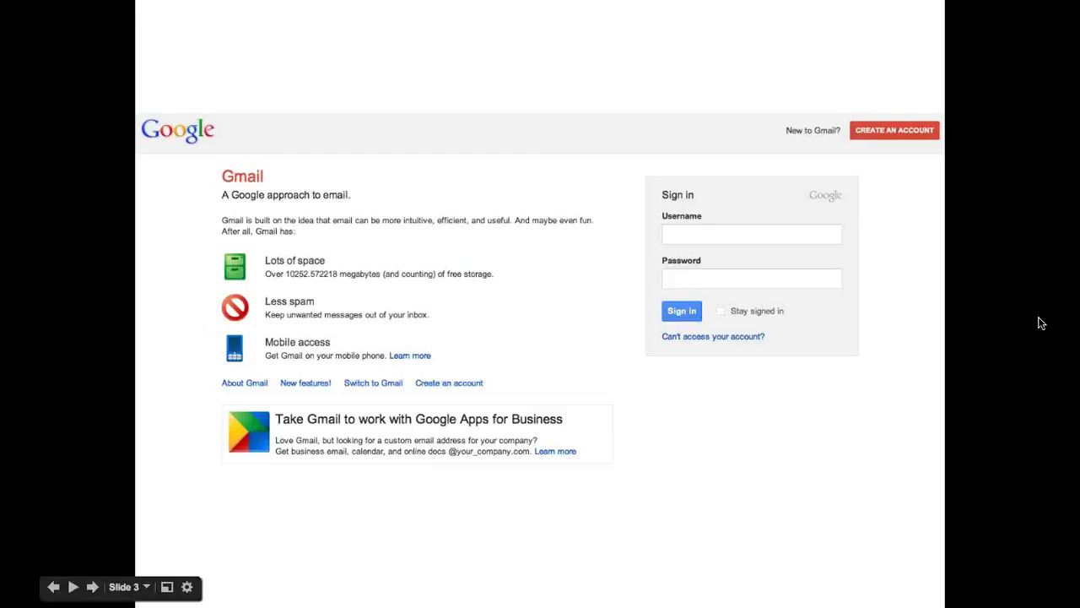
# Step: Advance the slideshow to slide 3, which shows the Gmail sign-in page
pyautogui.click(732, 330)
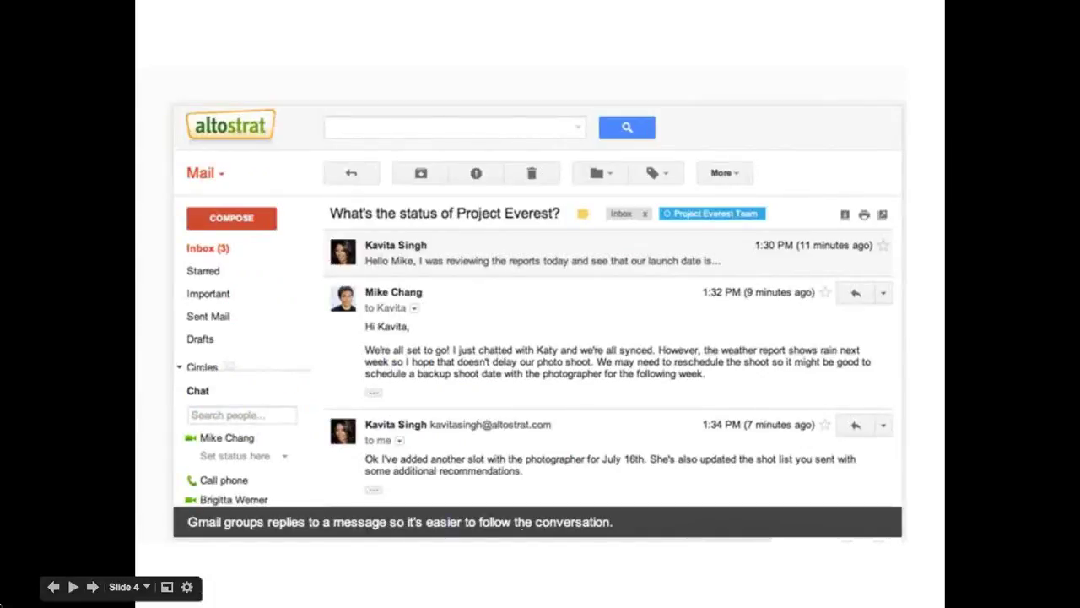
# Step: Advance through slides 4 and 5 and exit the presentation to a blank incognito tab
pyautogui.click(93, 587)
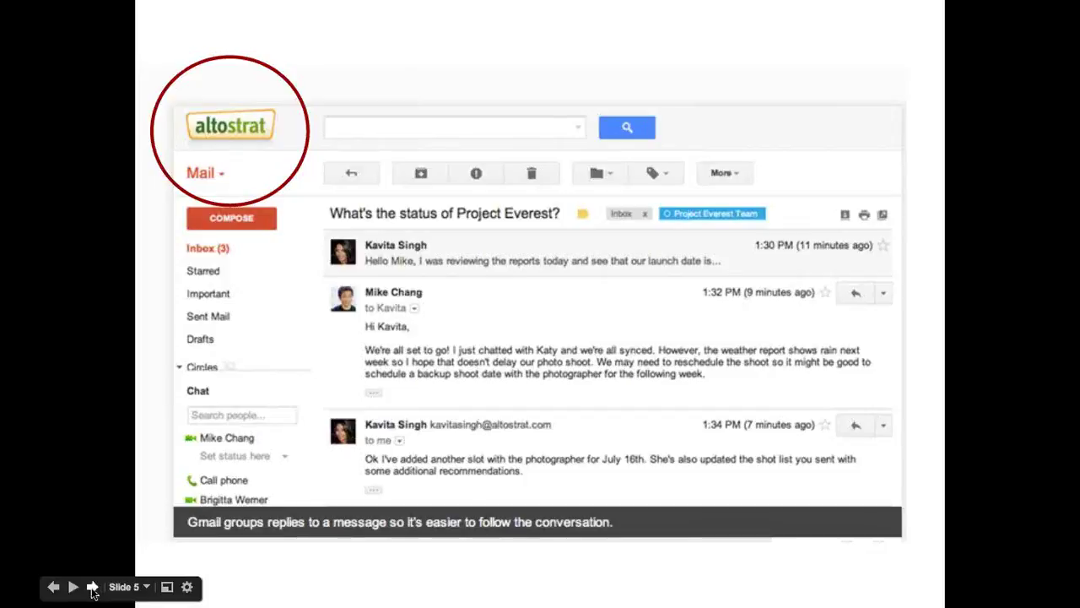
pyautogui.click(92, 588)
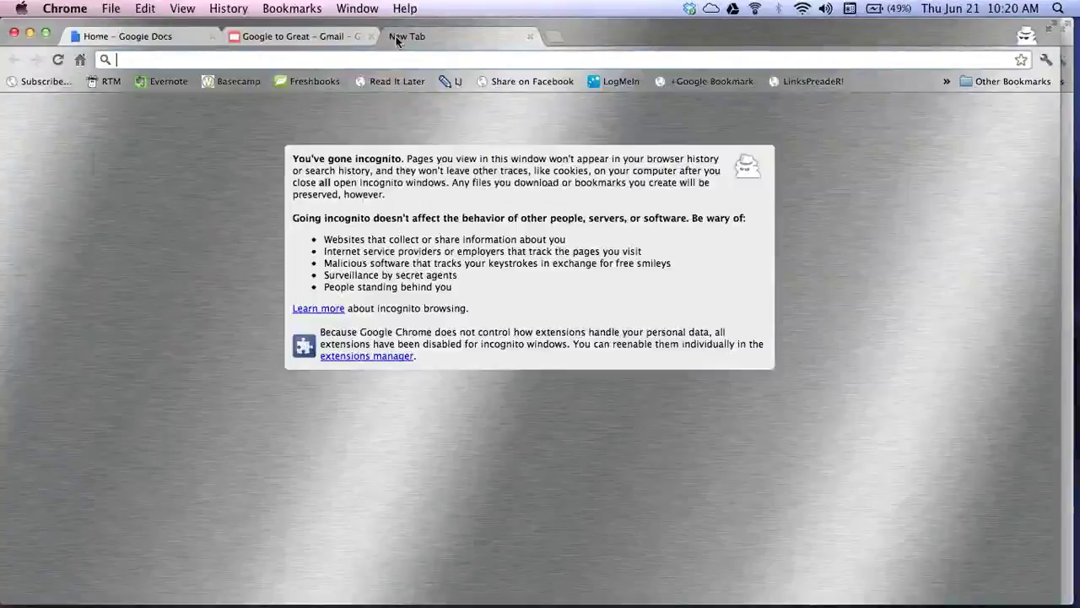
pyautogui.write('www.')
pyautogui.press('BackSpace')
pyautogui.press('BackSpace')
pyautogui.press('BackSpace')
pyautogui.press('BackSpace')
pyautogui.write('www.gmail.com')
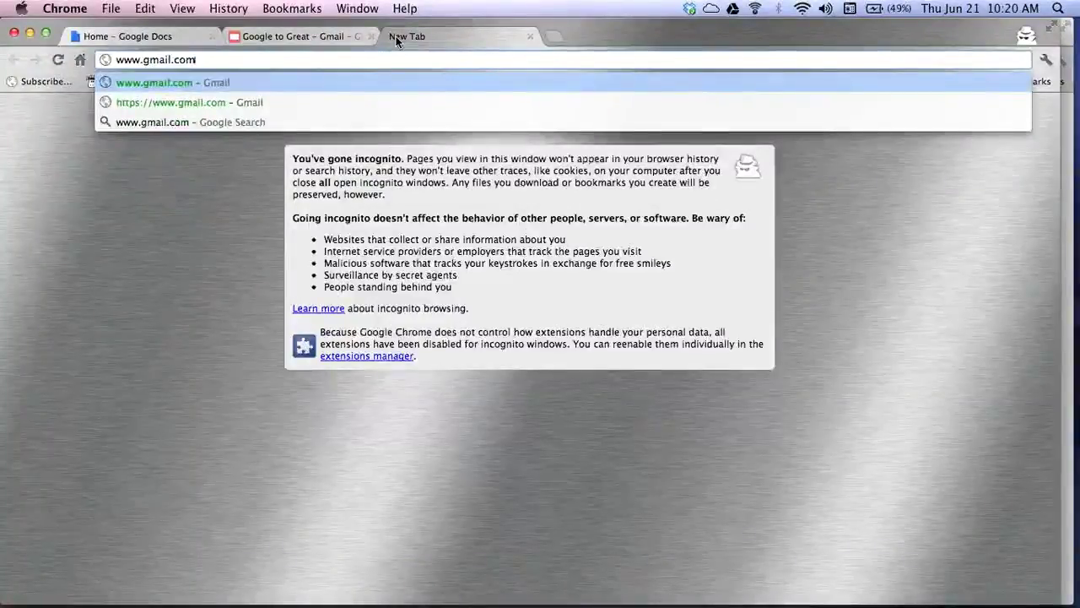
pyautogui.press('Return')
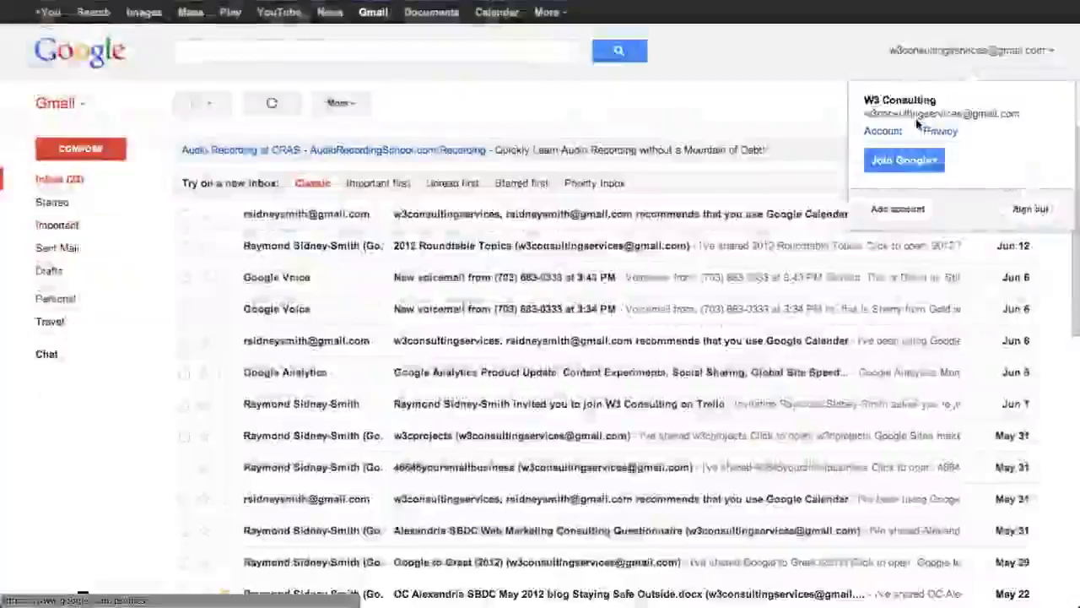
# Step: Sign out of the current Gmail account and open the Create an Account sign-up form
pyautogui.click(1025, 210)
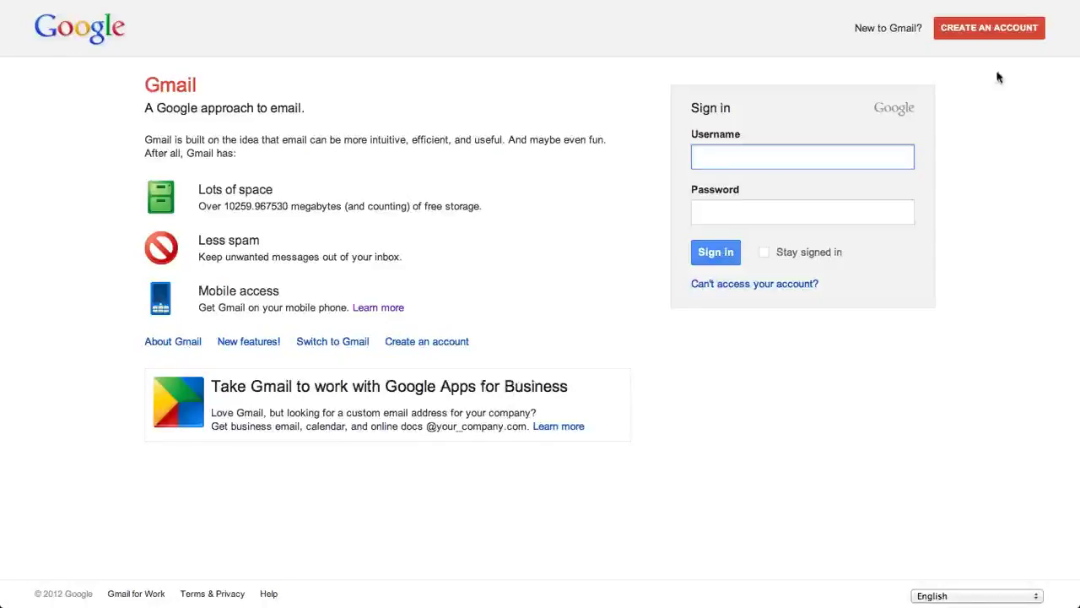
pyautogui.click(988, 33)
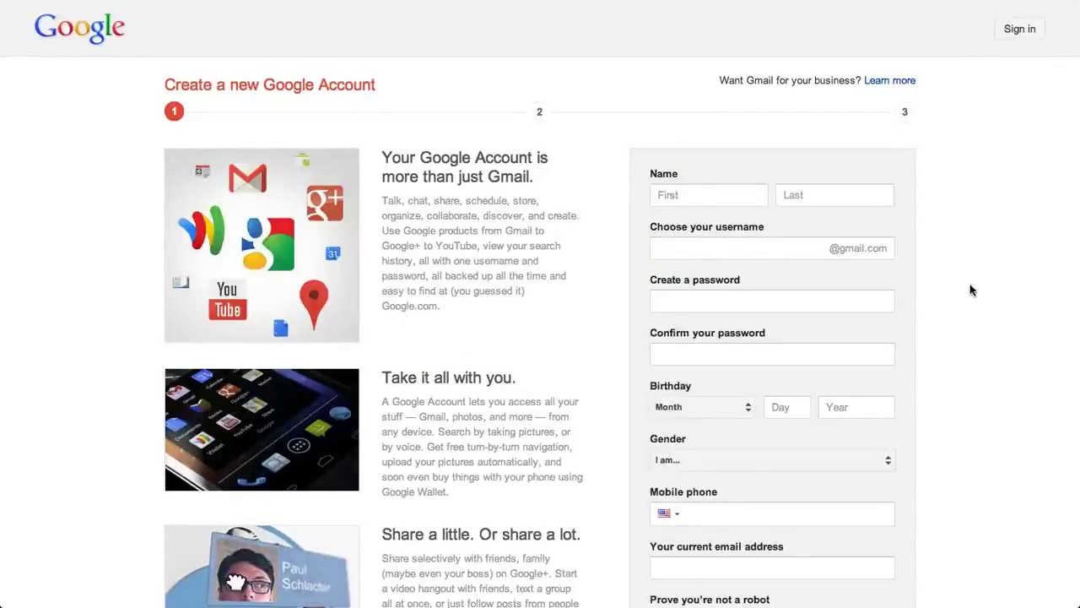
pyautogui.scroll(-1, 970, 290)
# Step: Enter the person's first name and last name in the sign-up form
pyautogui.scroll(-3, 970, 289)
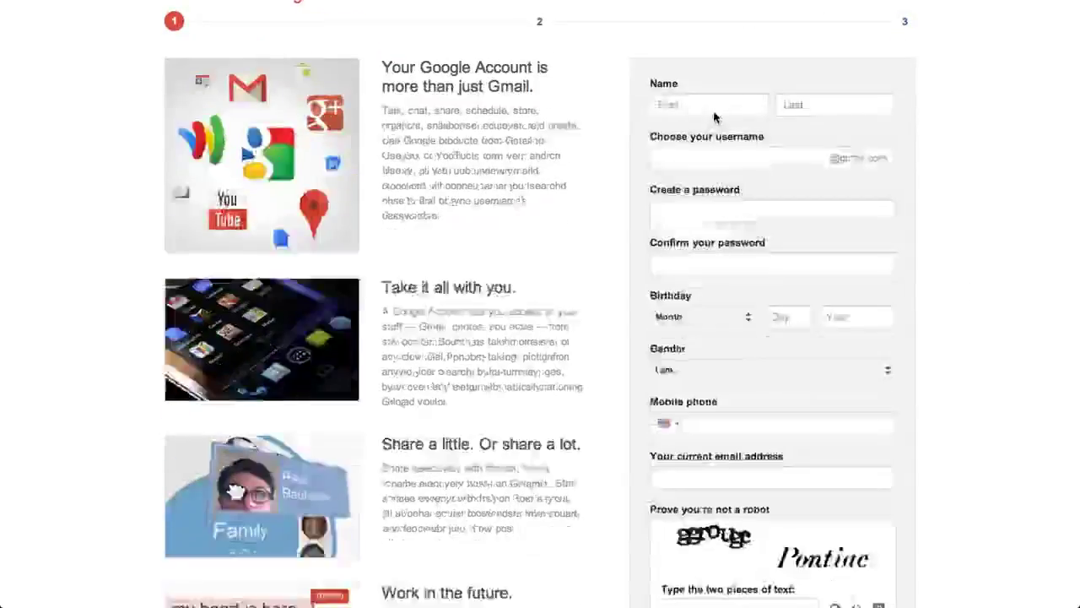
pyautogui.click(714, 106)
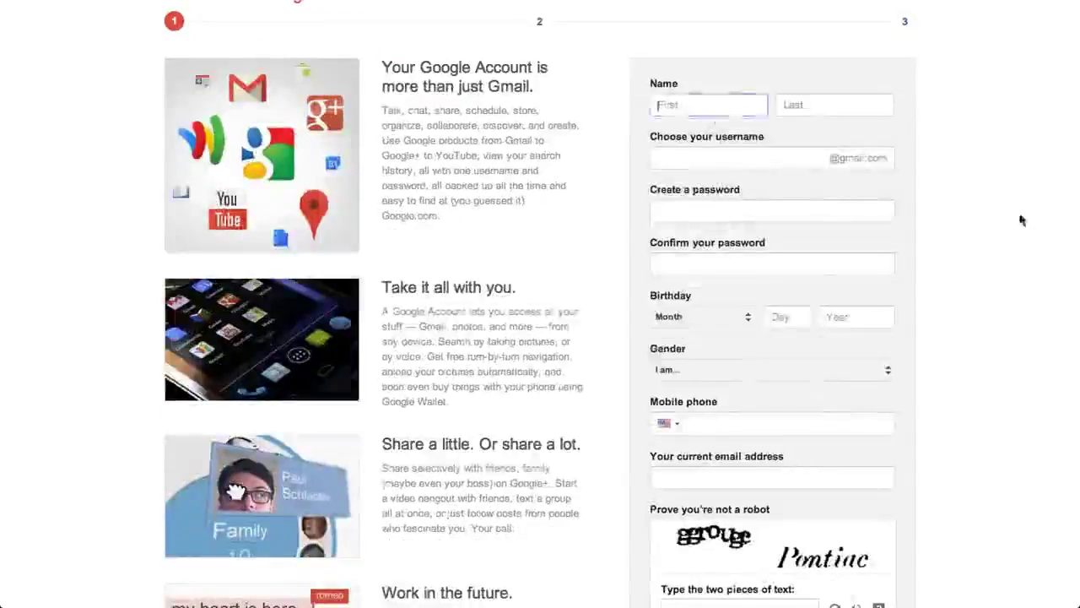
pyautogui.press('Tab')
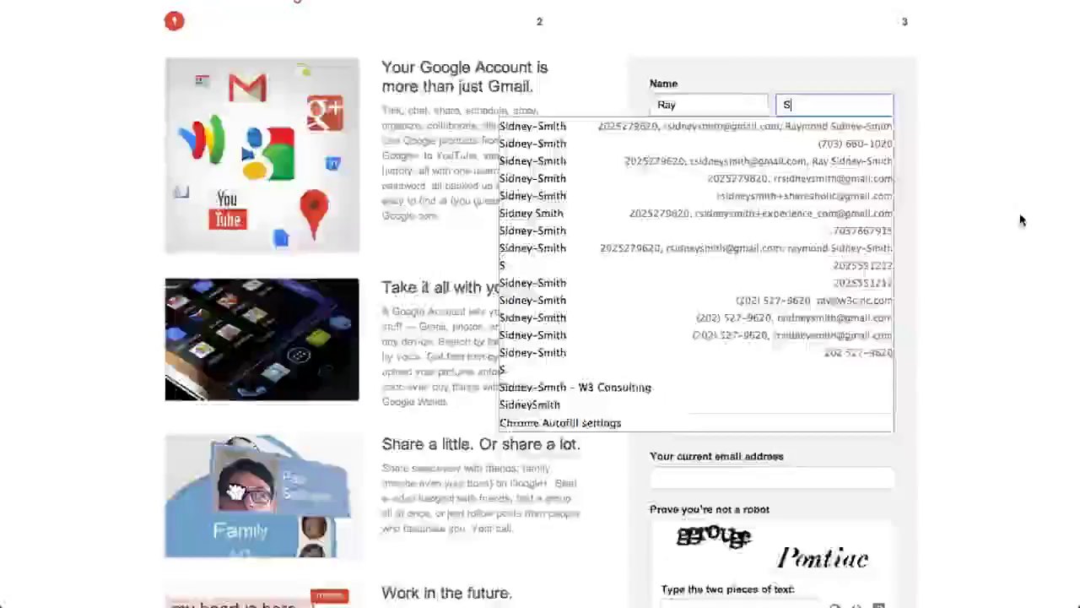
# Step: Type the chosen username, then return to that field and select its text
pyautogui.press('Tab')
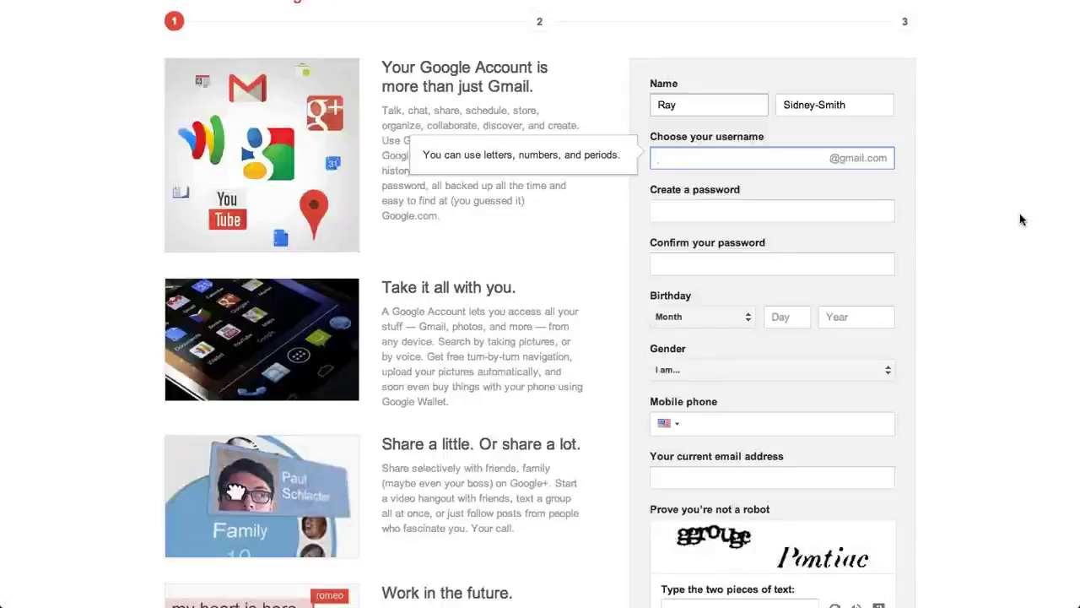
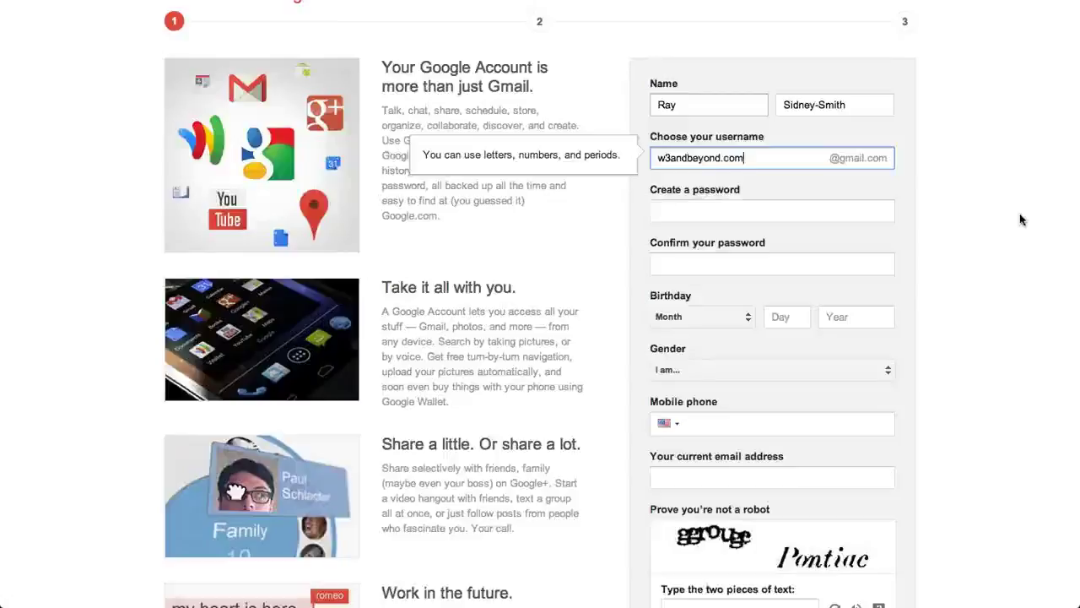
pyautogui.click(863, 217)
pyautogui.click(777, 150)
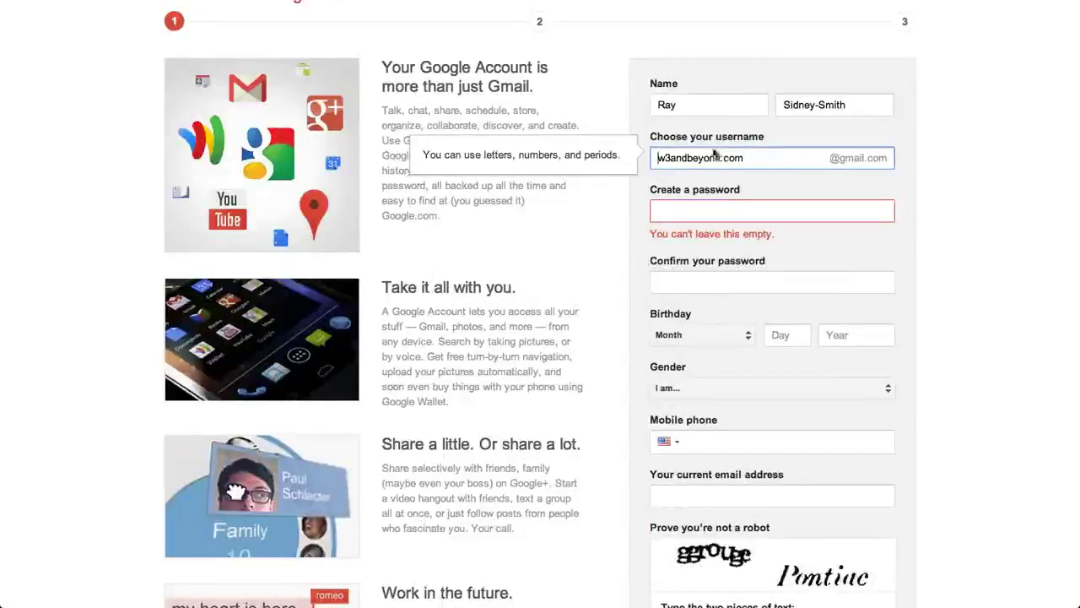
pyautogui.moveTo(767, 168); pyautogui.dragTo(643, 159)
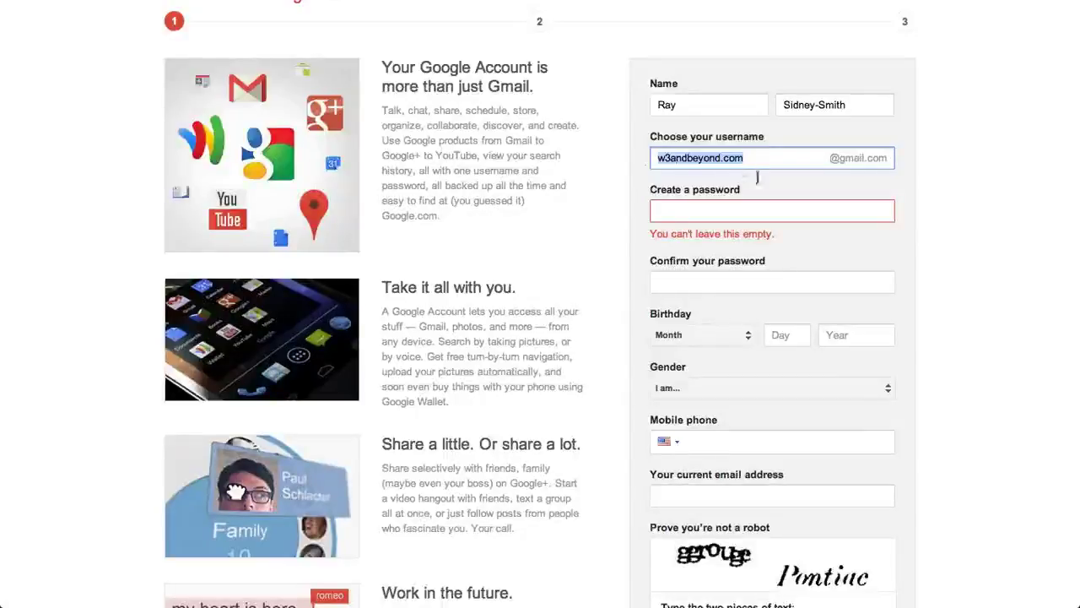
# Step: Type a Strong-rated account password and repeat it in Confirm your password
pyautogui.click(772, 209)
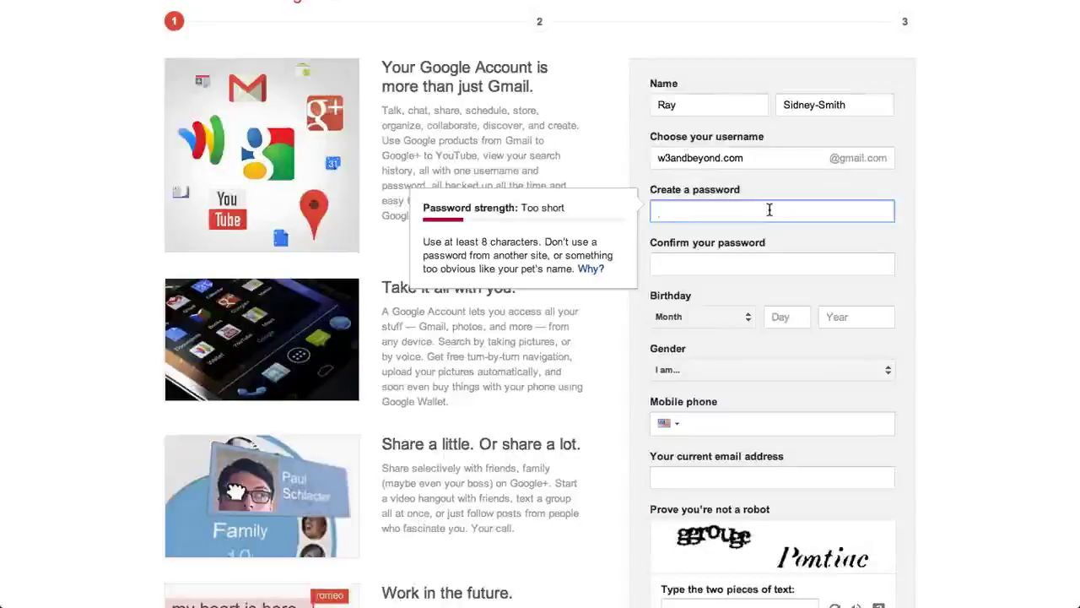
pyautogui.write('••••••••••')
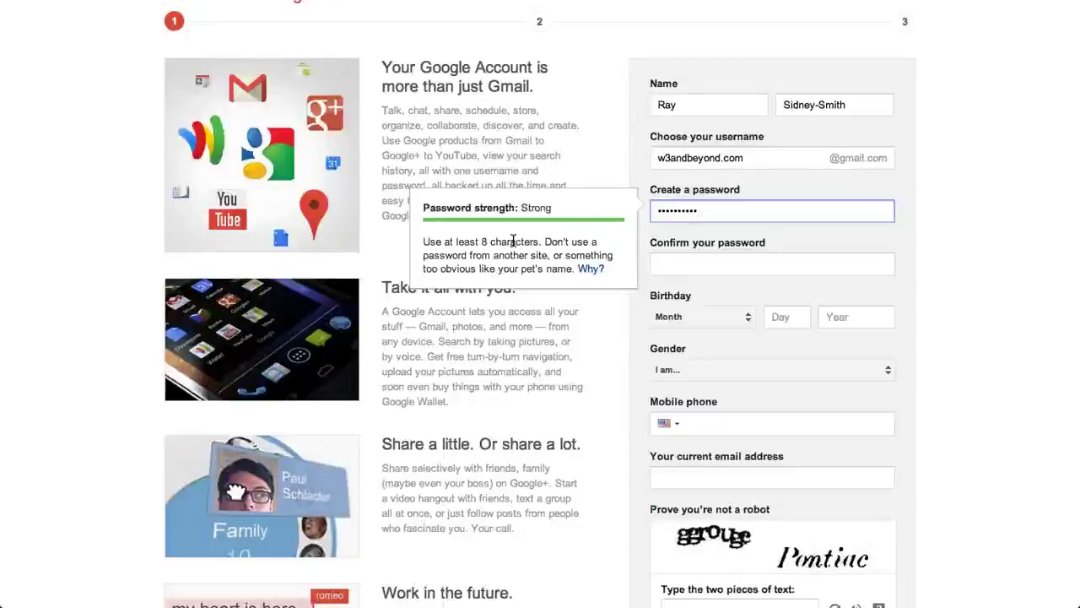
pyautogui.click(733, 265)
pyautogui.write('••••••••••')
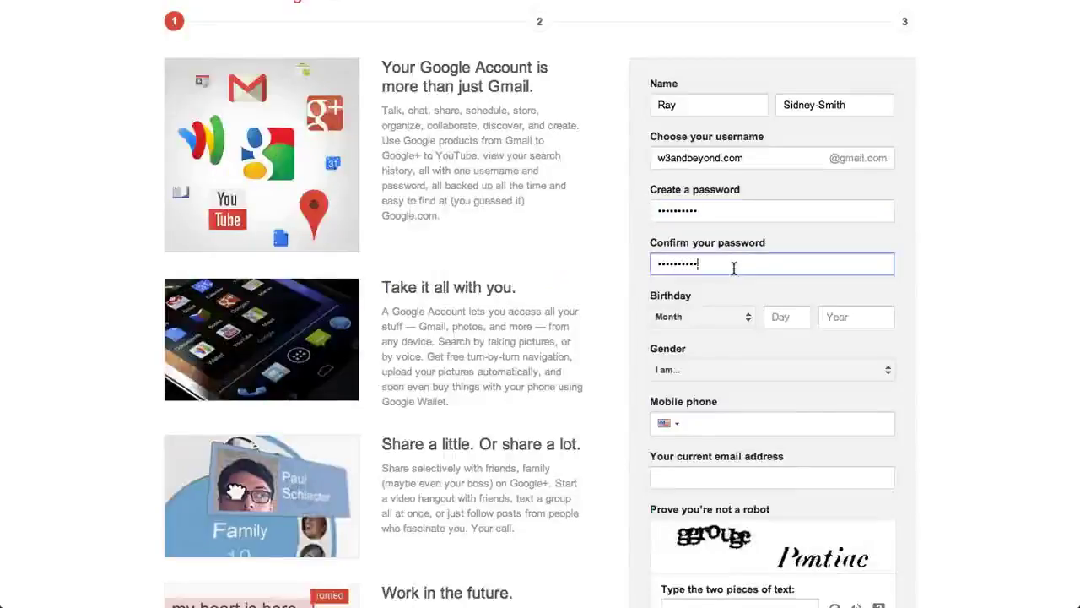
# Step: Set the birthday to January 1, 1975
pyautogui.click(744, 316)
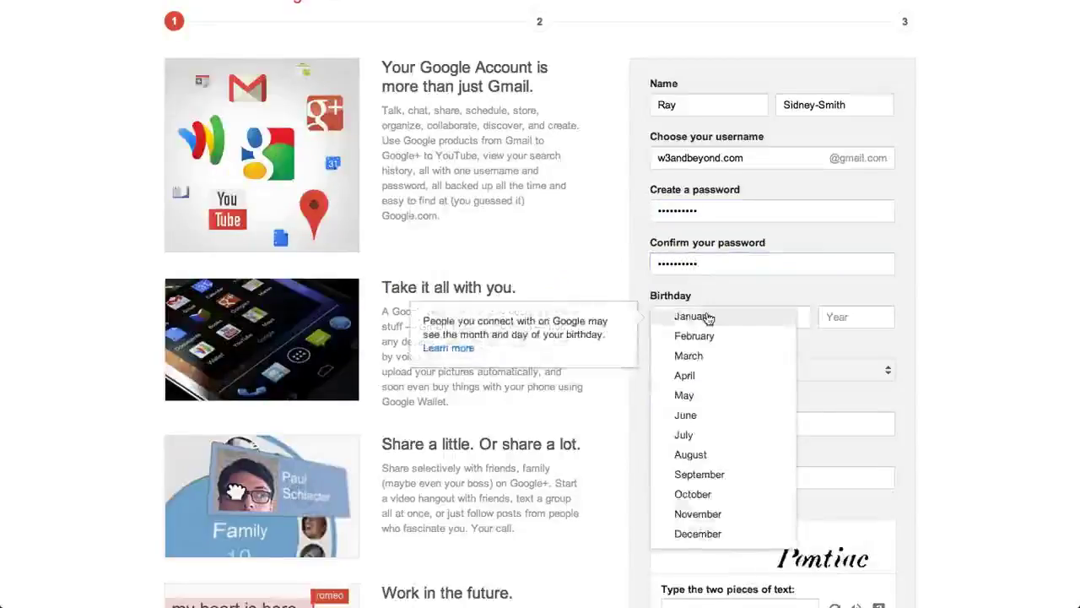
pyautogui.click(707, 316)
pyautogui.click(786, 320)
pyautogui.write('1')
pyautogui.click(851, 317)
pyautogui.write('1975')
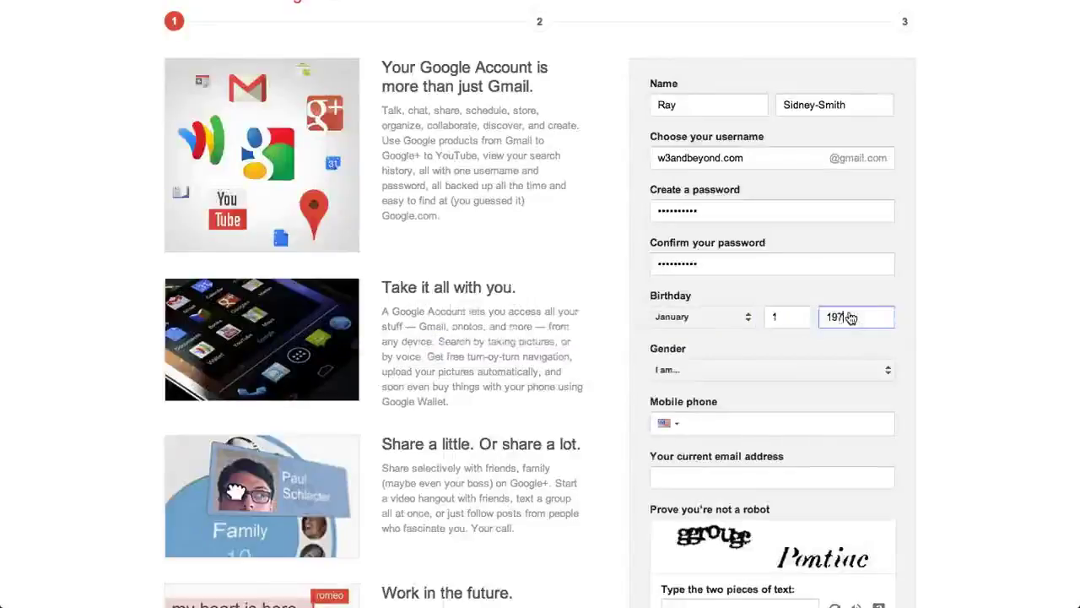
# Step: Choose Male as gender and fill in the mobile phone number and current e-mail
pyautogui.scroll(-1, 950, 386)
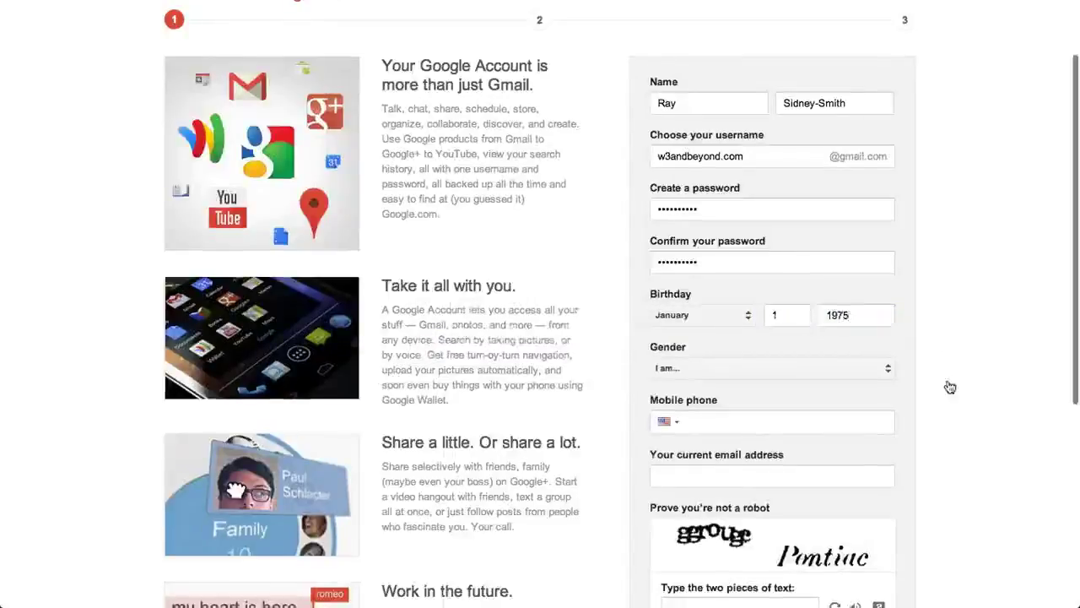
pyautogui.scroll(-1, 950, 386)
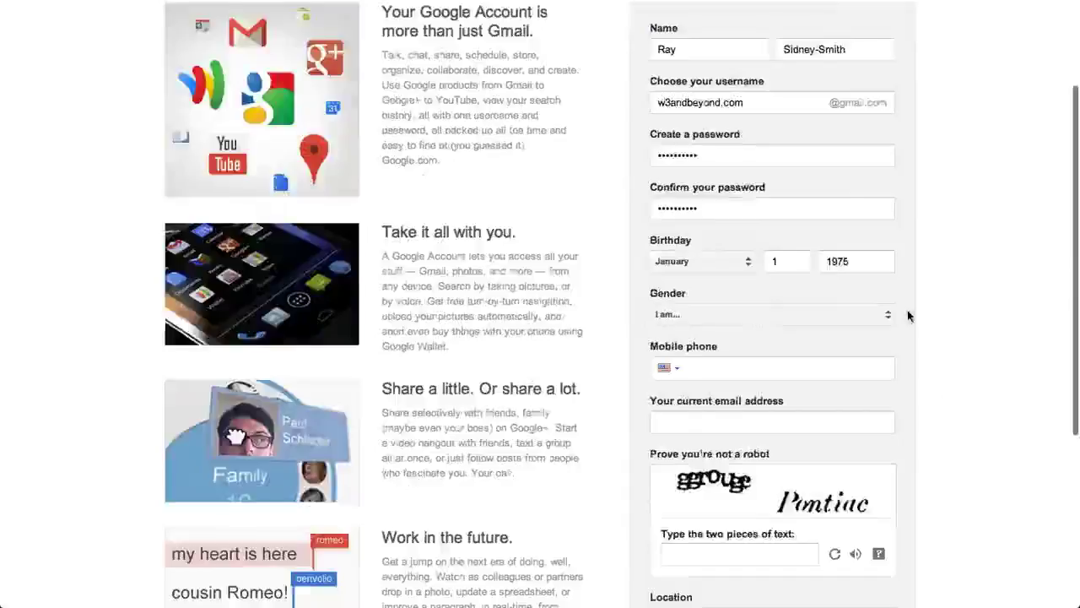
pyautogui.click(887, 317)
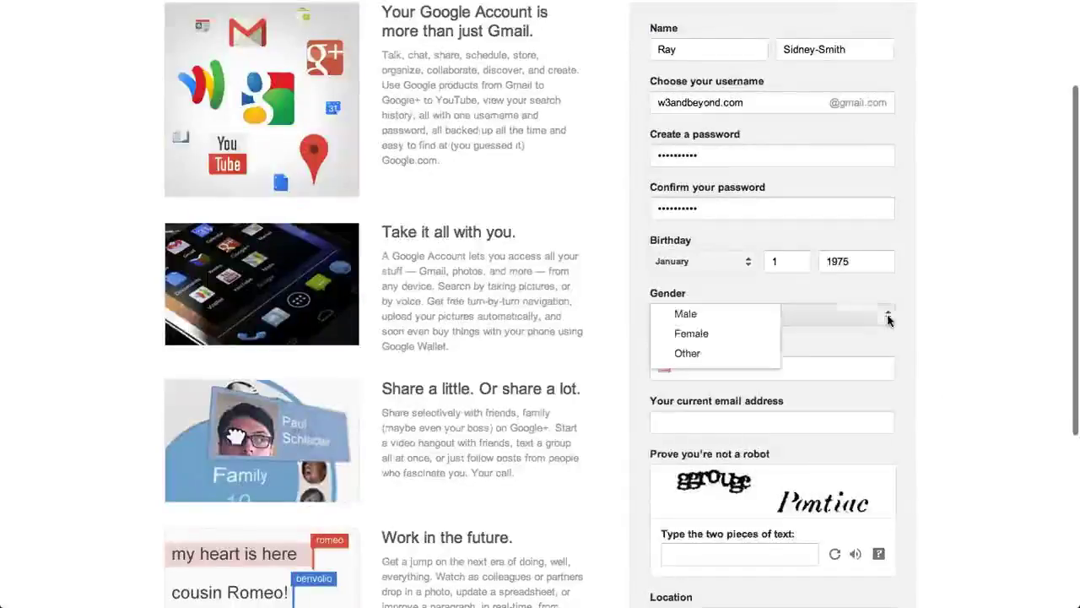
pyautogui.click(682, 319)
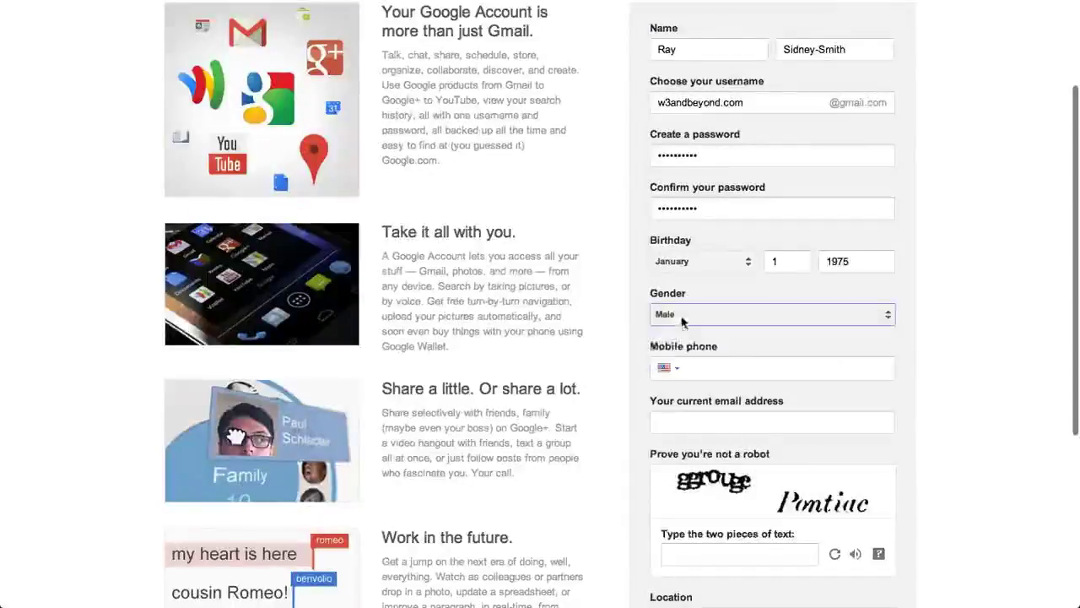
pyautogui.click(729, 365)
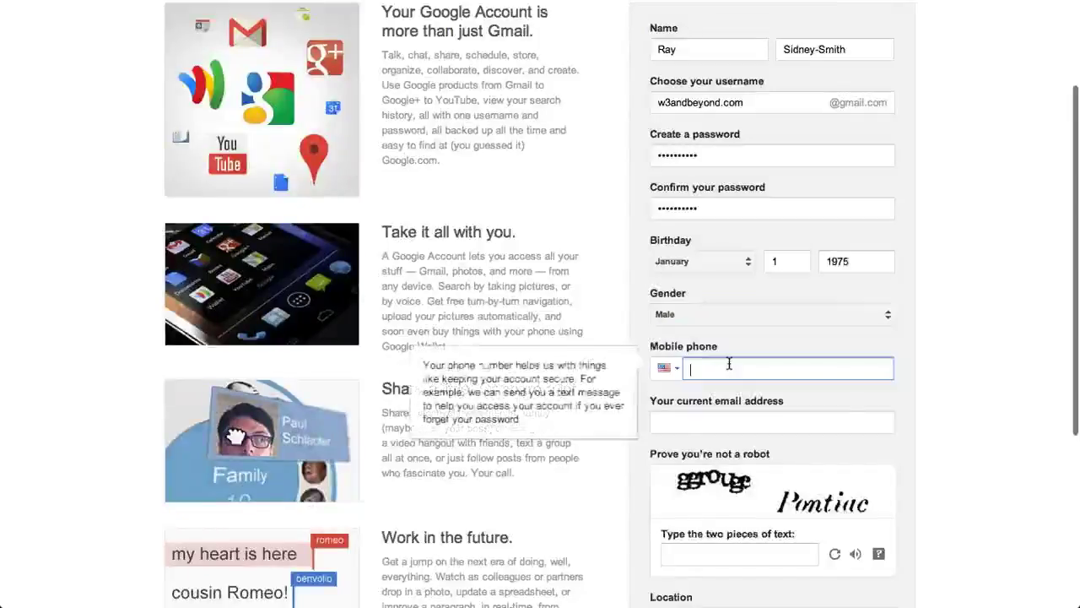
pyautogui.press('Tab')
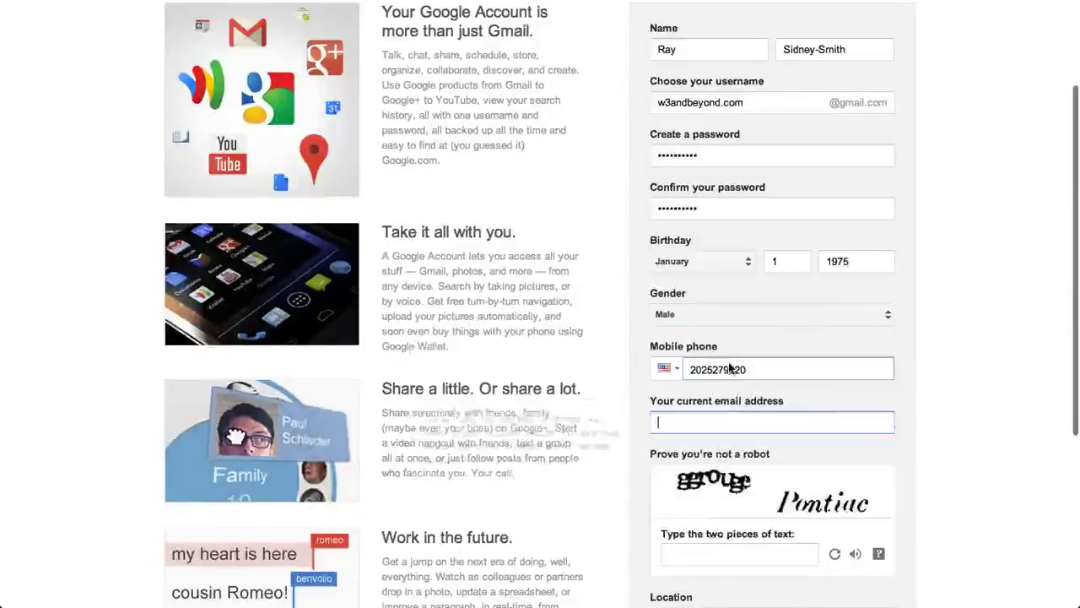
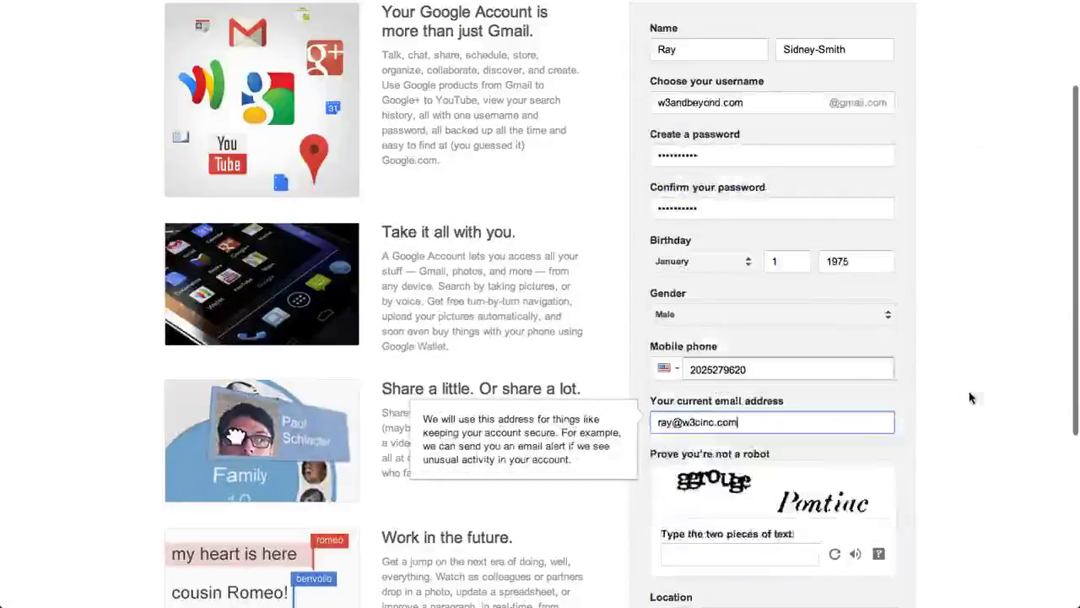
pyautogui.press('Tab')
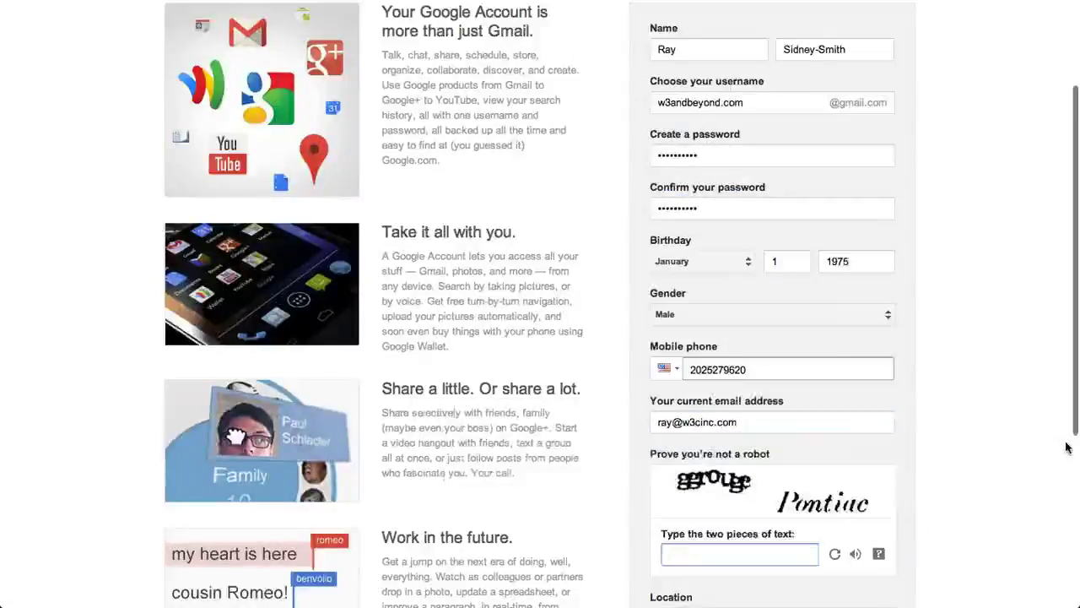
# Step: Type the captcha answer, correcting one mistyped letter
pyautogui.scroll(-1, 962, 422)
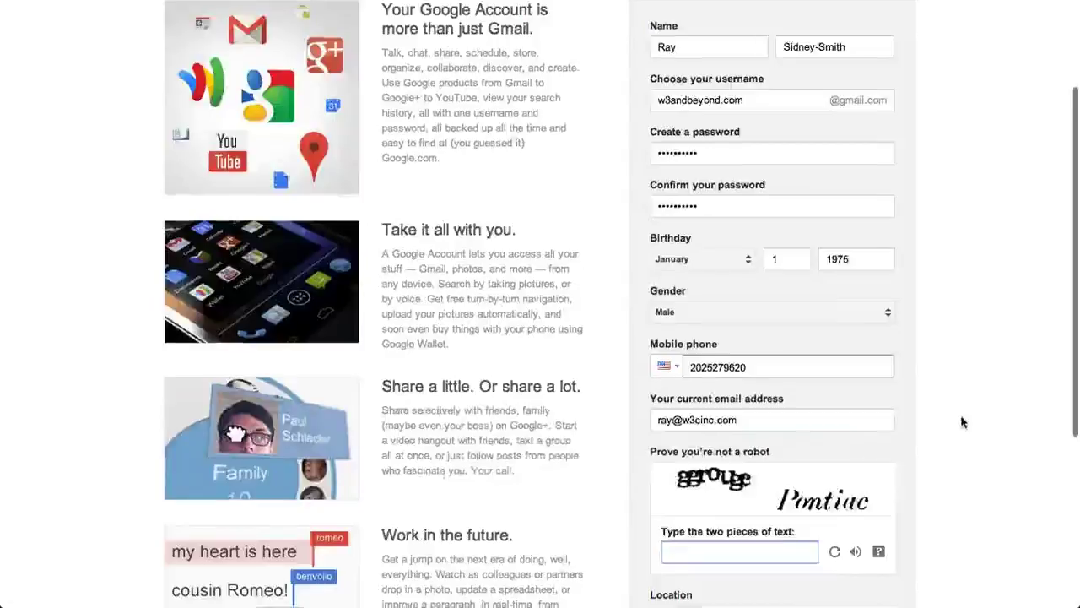
pyautogui.scroll(-4, 962, 422)
pyautogui.write('ggrouge Pn')
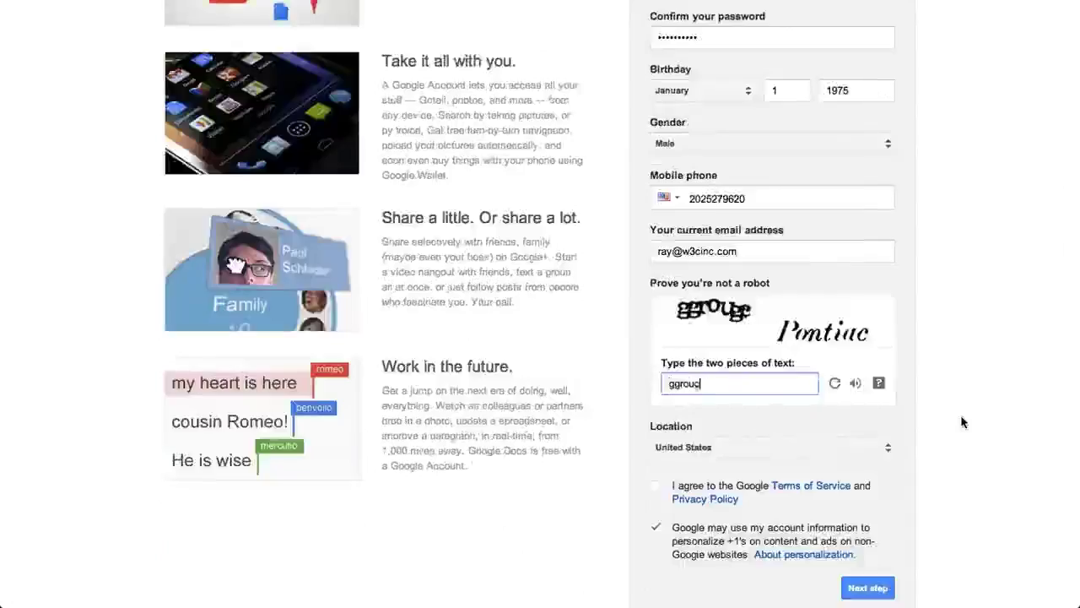
pyautogui.press('BackSpace')
pyautogui.write('ont')
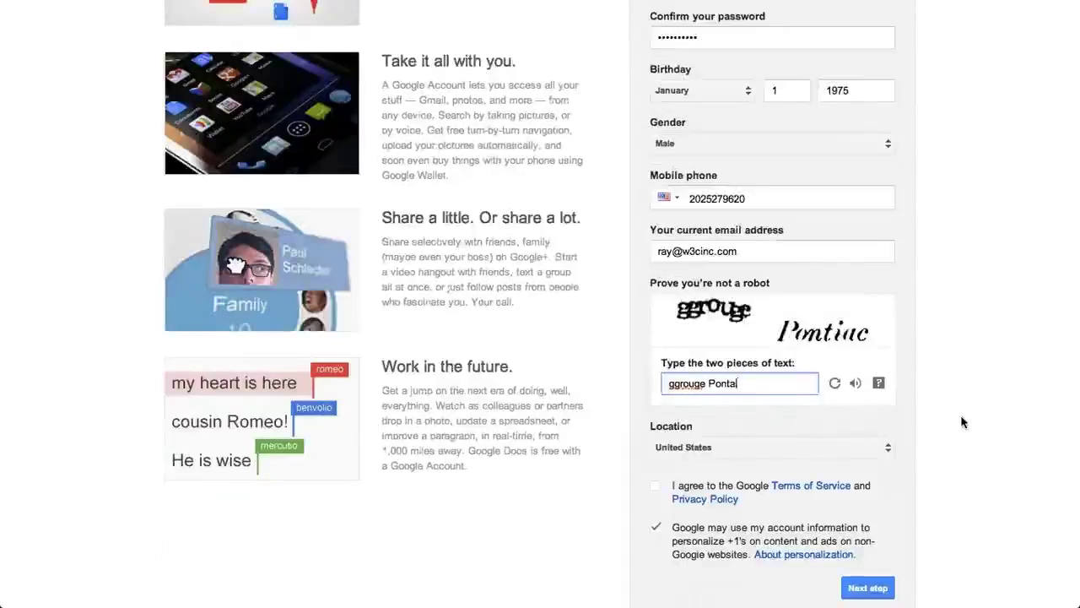
pyautogui.write('iac')
pyautogui.scroll(-1, 953, 479)
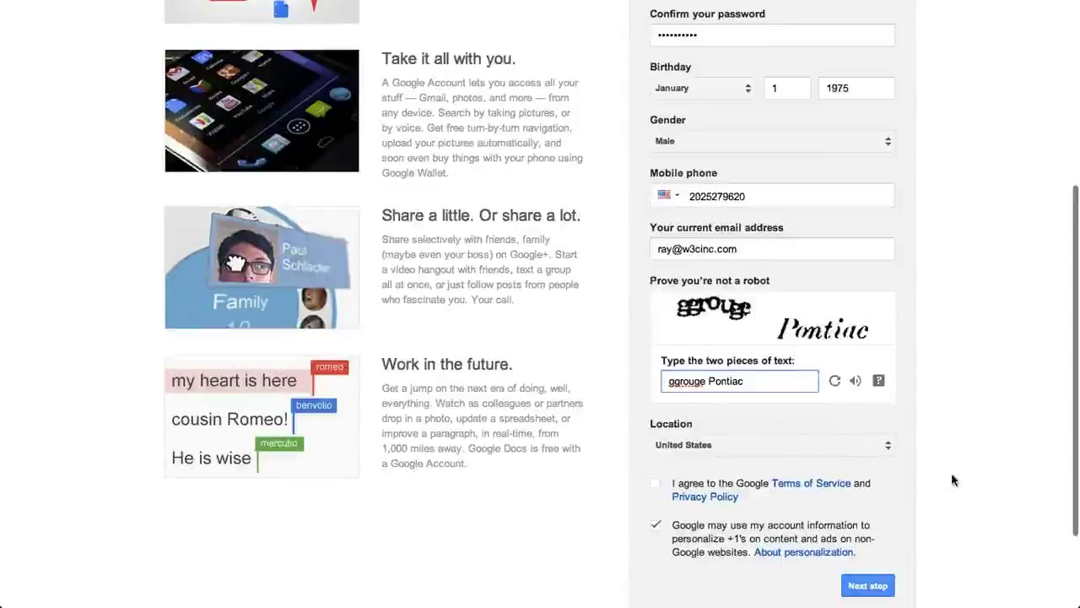
pyautogui.scroll(-3, 954, 479)
# Step: Accept the Google Terms of Service and submit the sign-up form
pyautogui.click(657, 393)
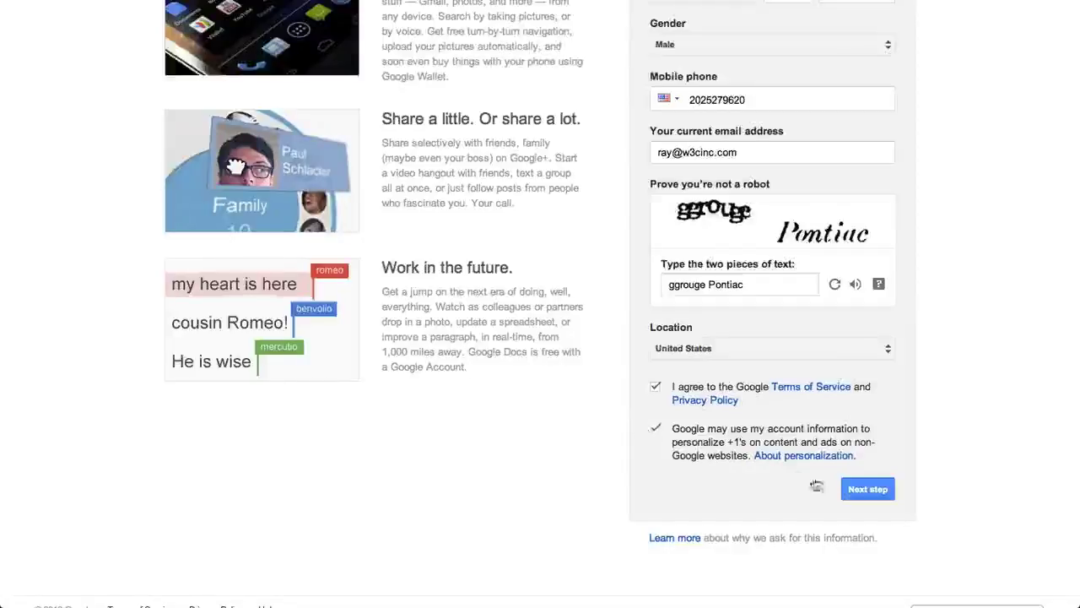
pyautogui.click(865, 493)
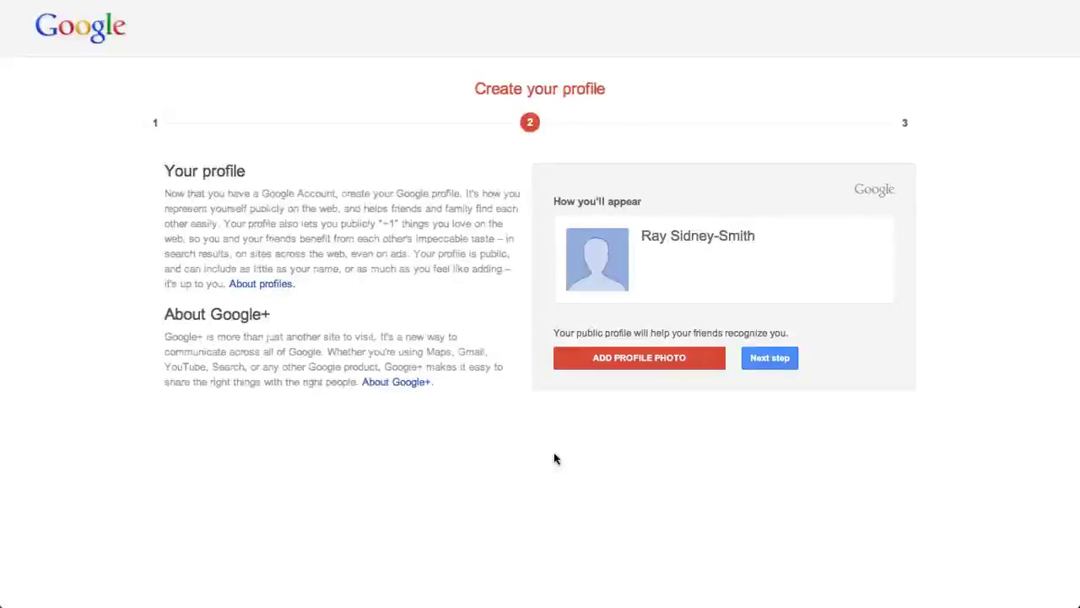
# Step: Continue past the Create your profile page to the 'You're all set' confirmation
pyautogui.click(765, 358)
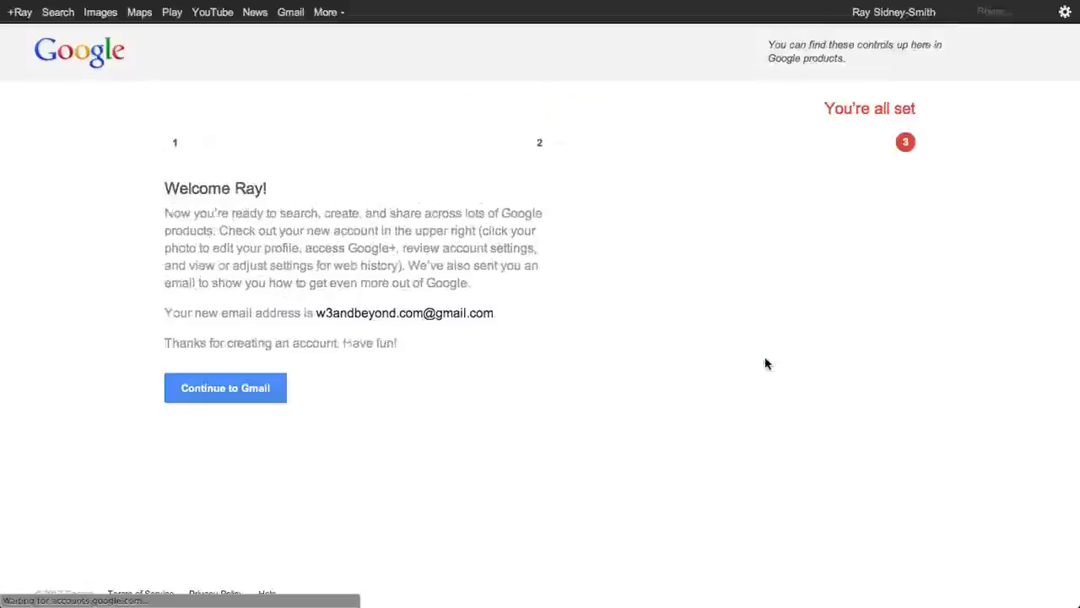
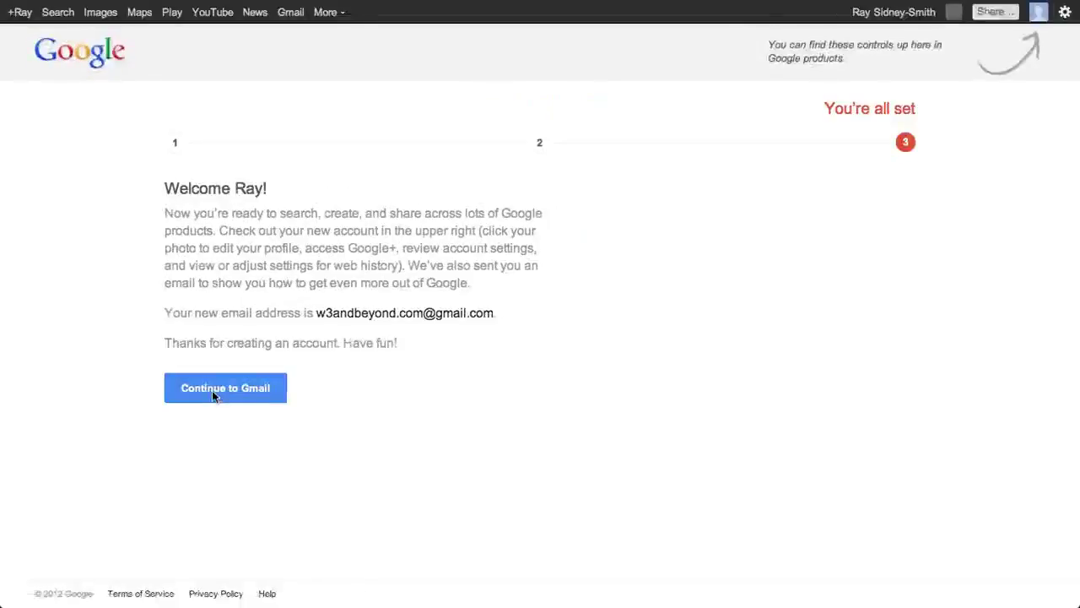
# Step: Continue from account setup to the new Gmail inbox and its welcome dialog
pyautogui.click(213, 394)
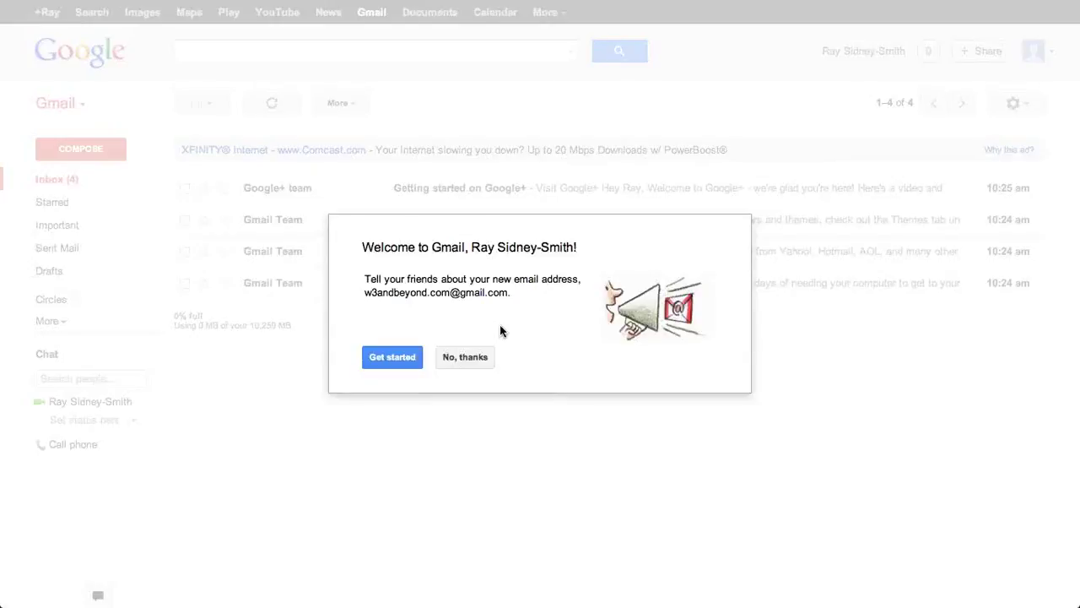
# Step: Decline the Welcome to Gmail offer with 'No thanks' to reveal the four starter messages
pyautogui.click(463, 357)
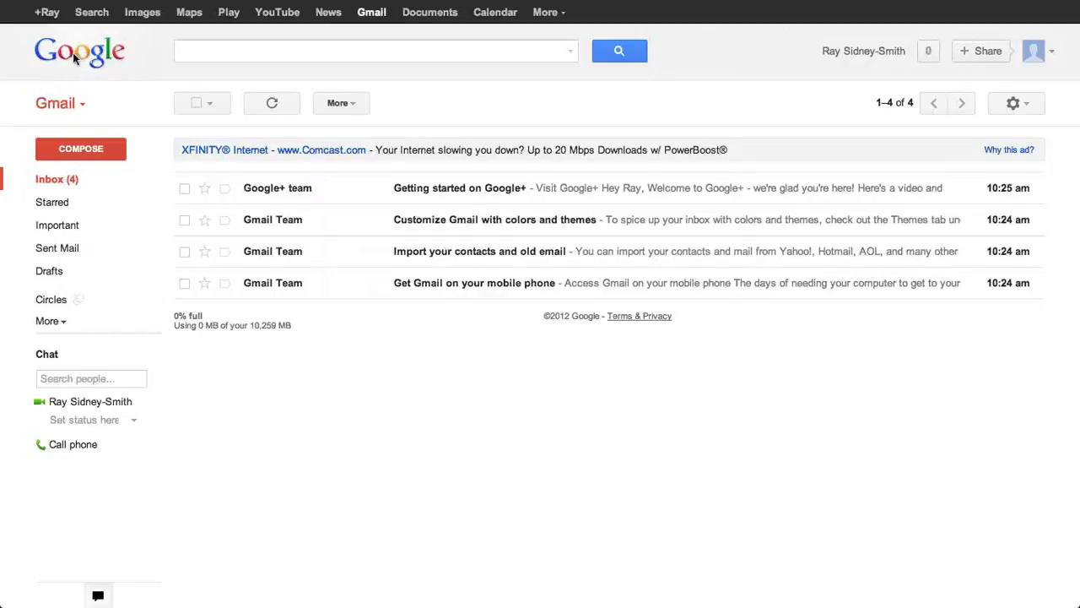
pyautogui.click(83, 105)
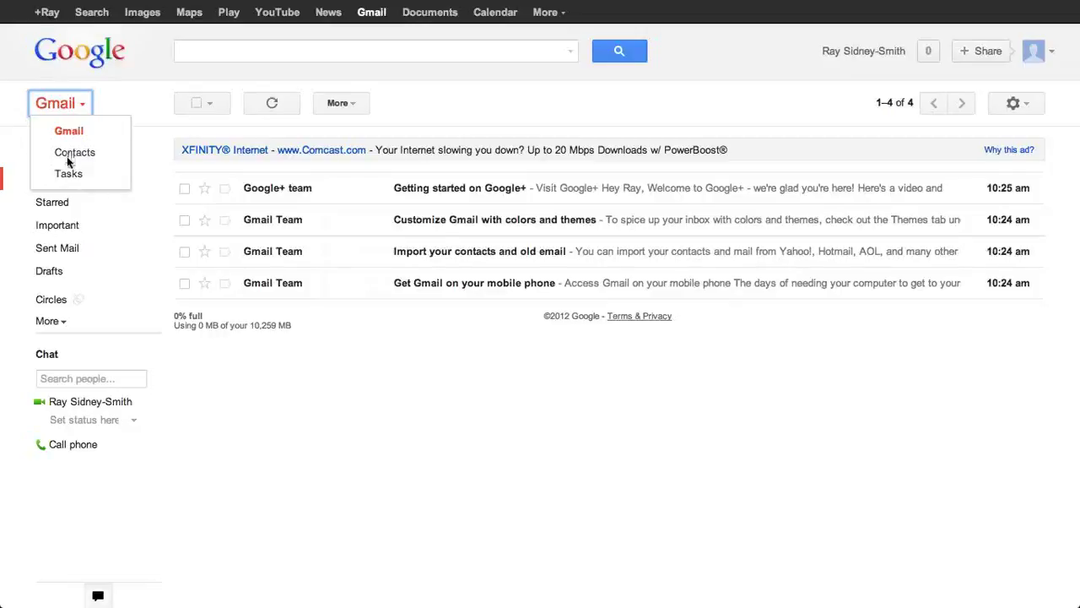
pyautogui.click(139, 104)
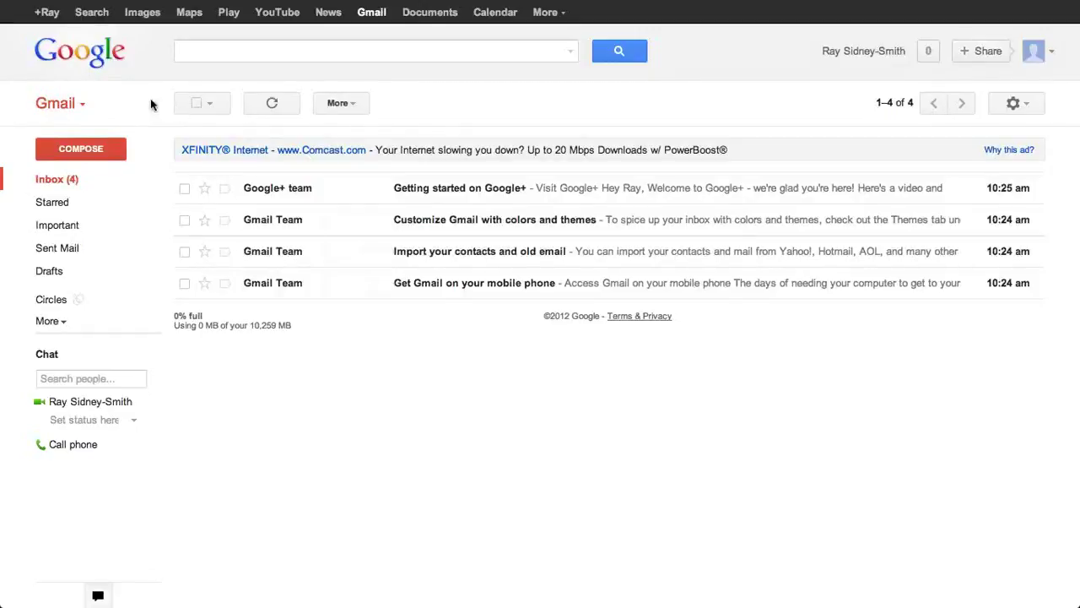
pyautogui.click(217, 53)
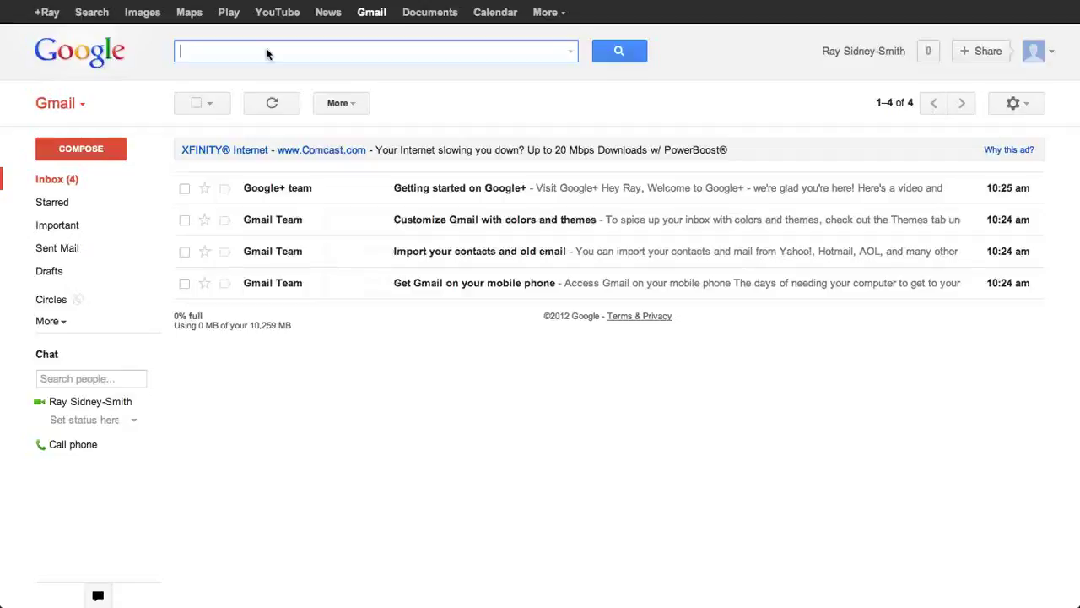
pyautogui.click(571, 54)
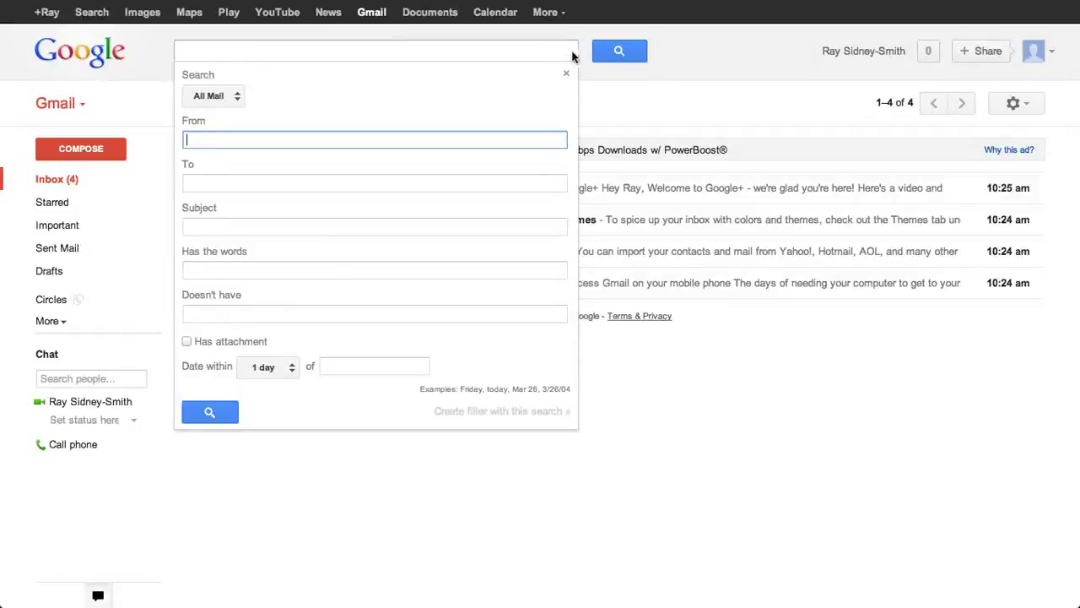
# Step: Reopen the advanced search options and keep the search scope at All Mail
pyautogui.click(492, 54)
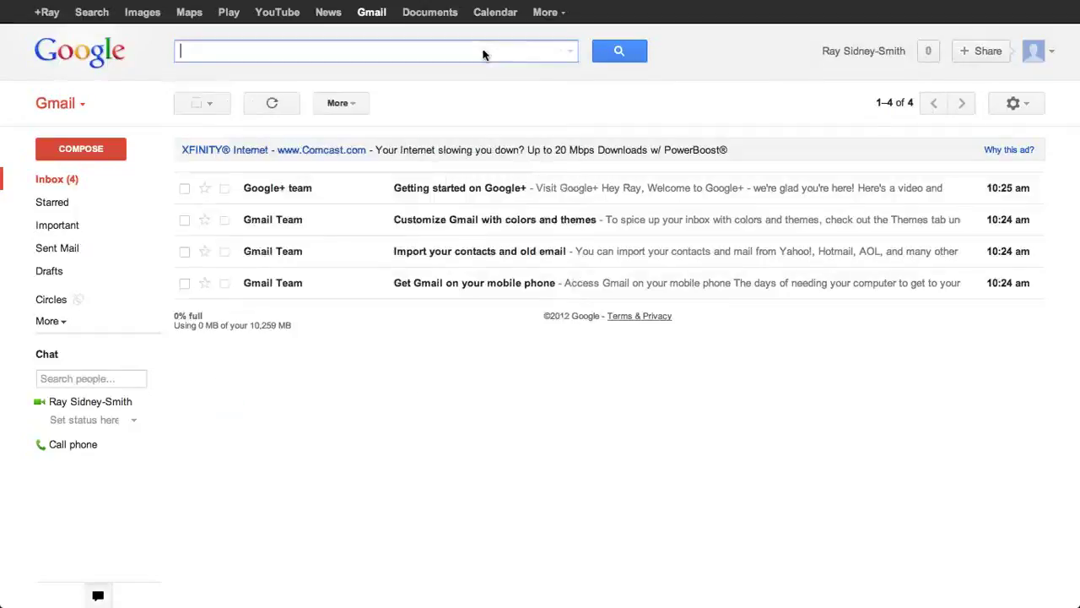
pyautogui.click(572, 53)
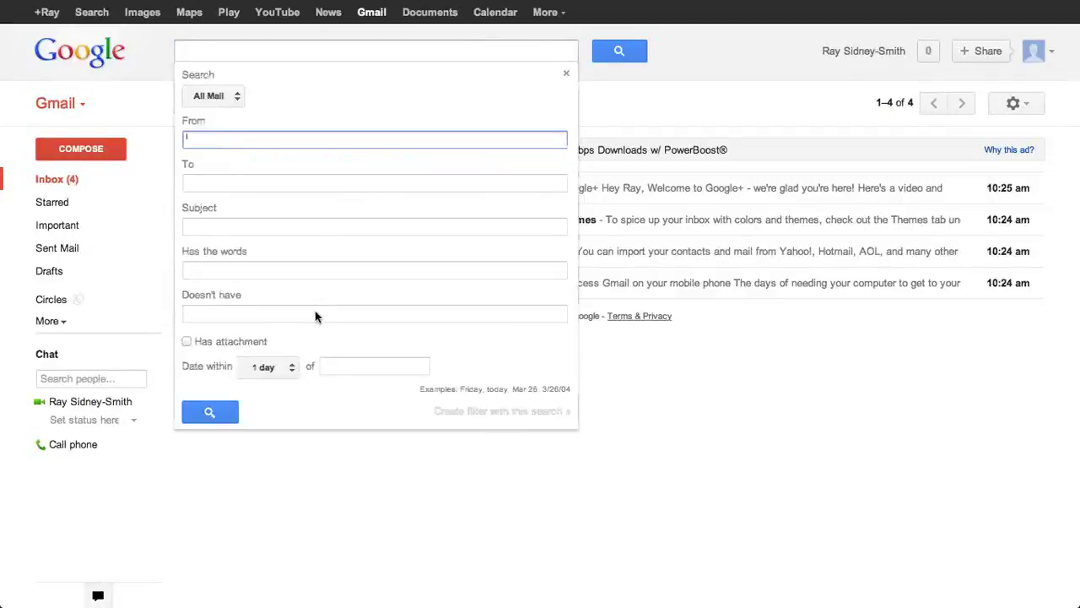
pyautogui.click(235, 98)
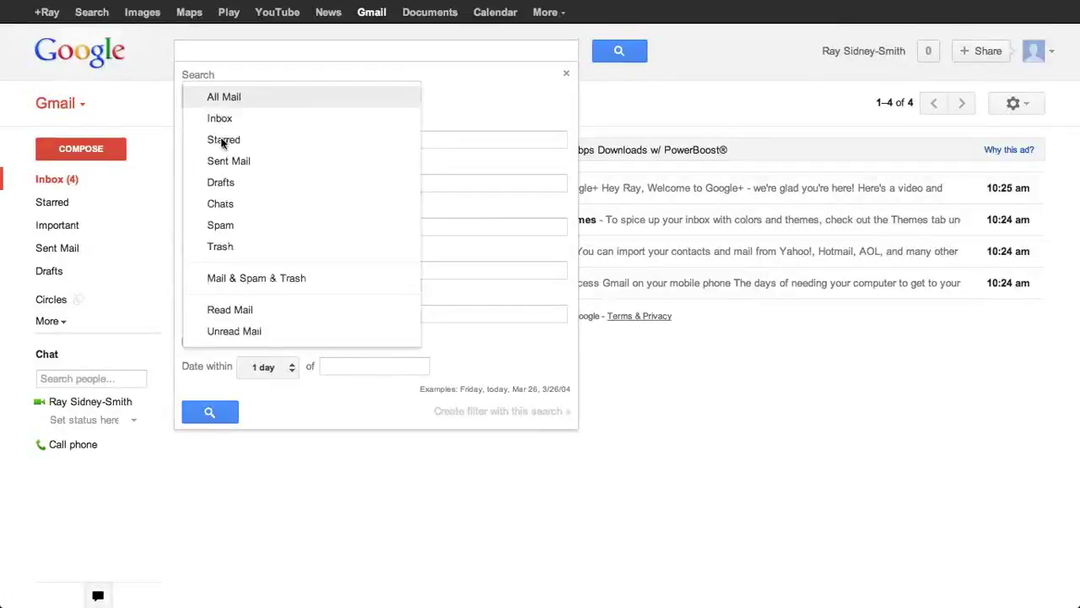
pyautogui.click(456, 106)
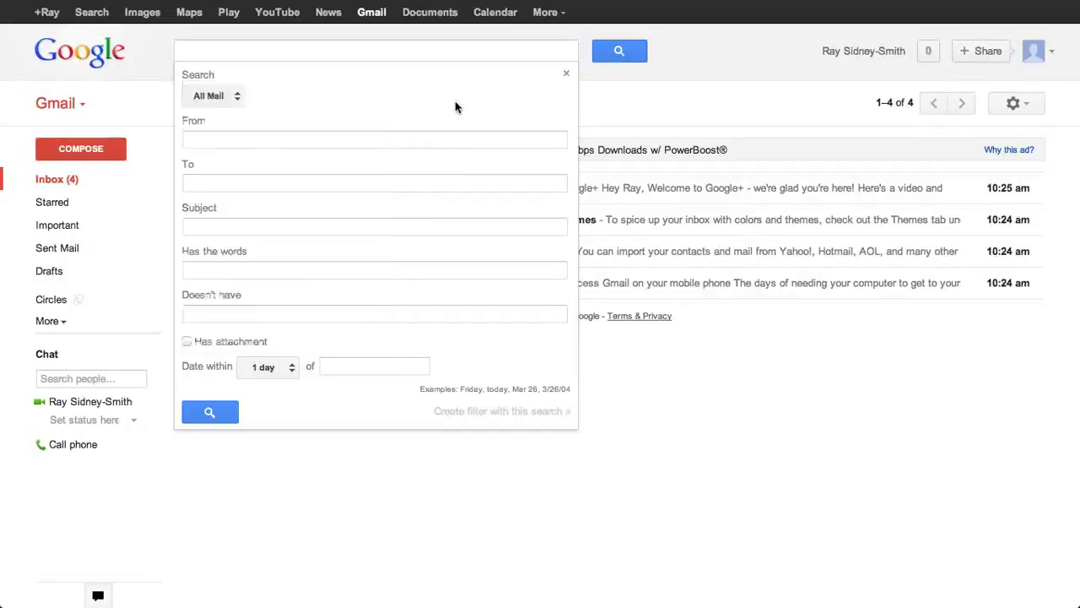
# Step: Step through the blank From, To, Subject, Has the words and Doesn't have fields
pyautogui.click(344, 143)
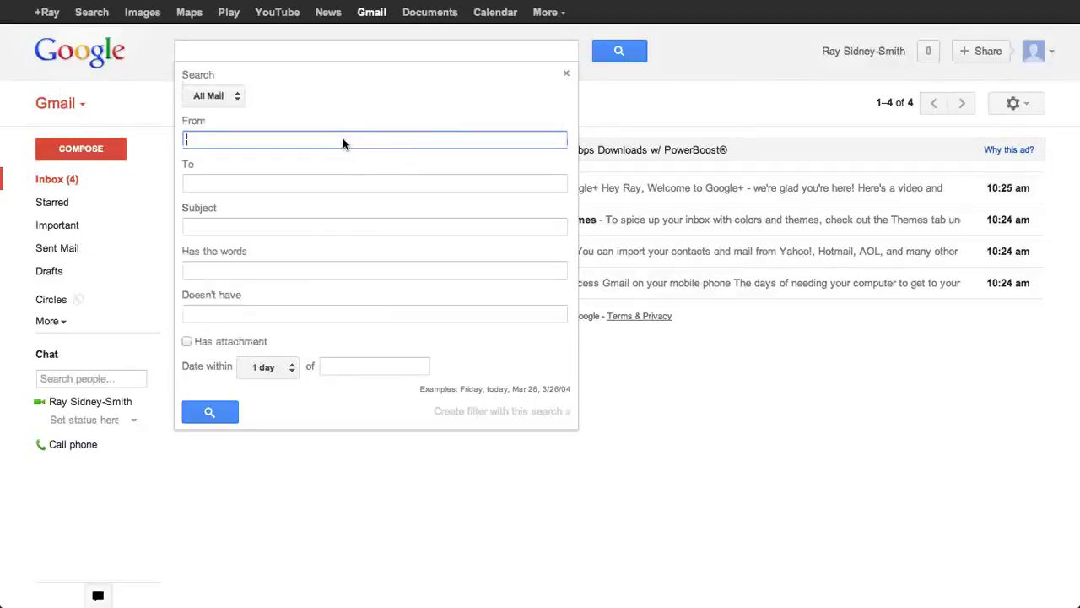
pyautogui.click(339, 182)
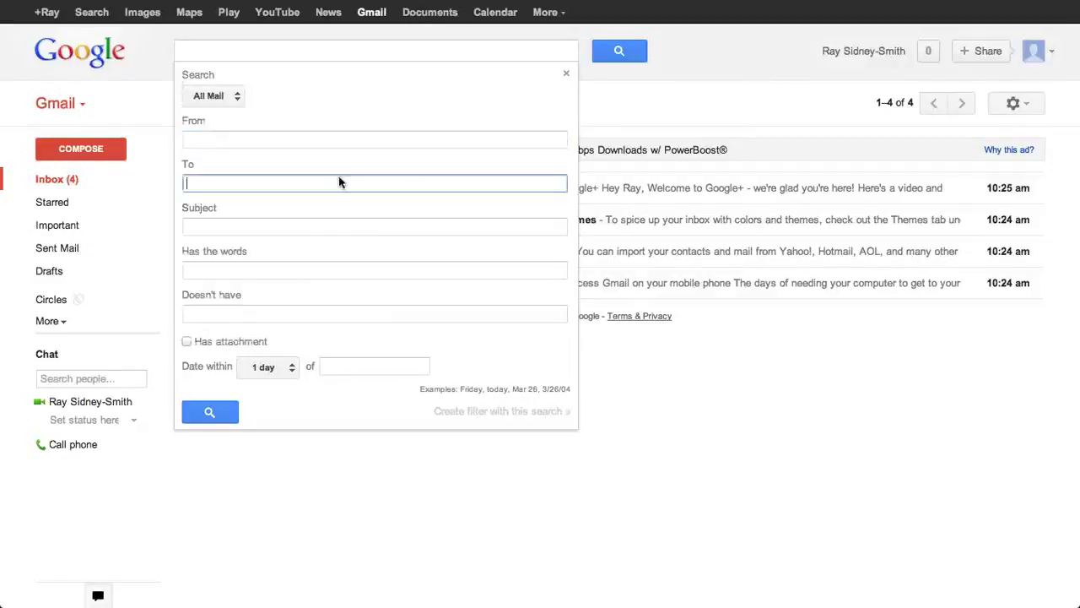
pyautogui.click(362, 229)
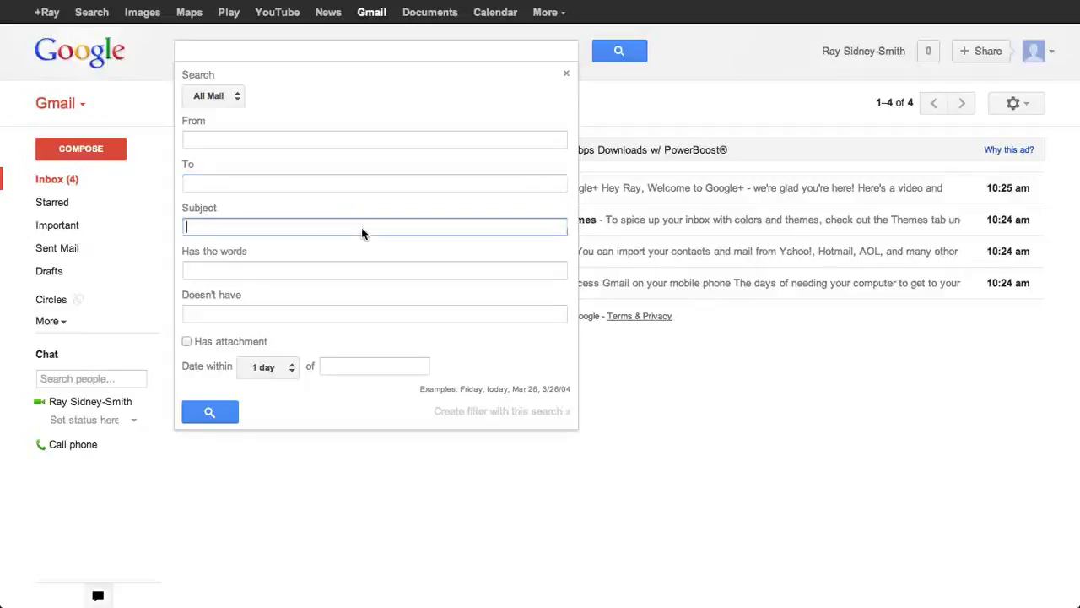
pyautogui.click(372, 274)
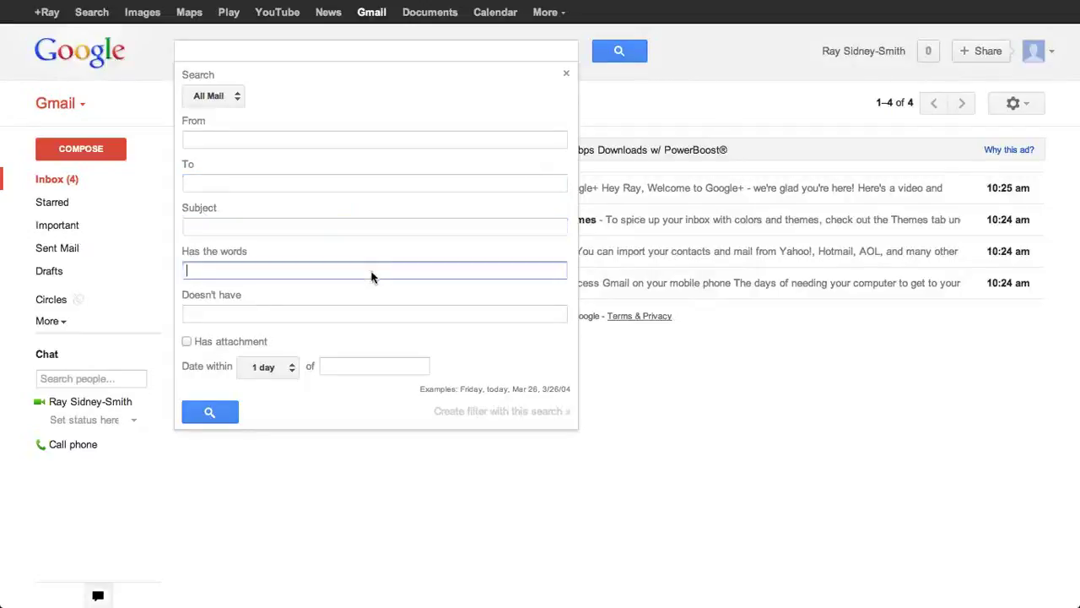
pyautogui.click(376, 316)
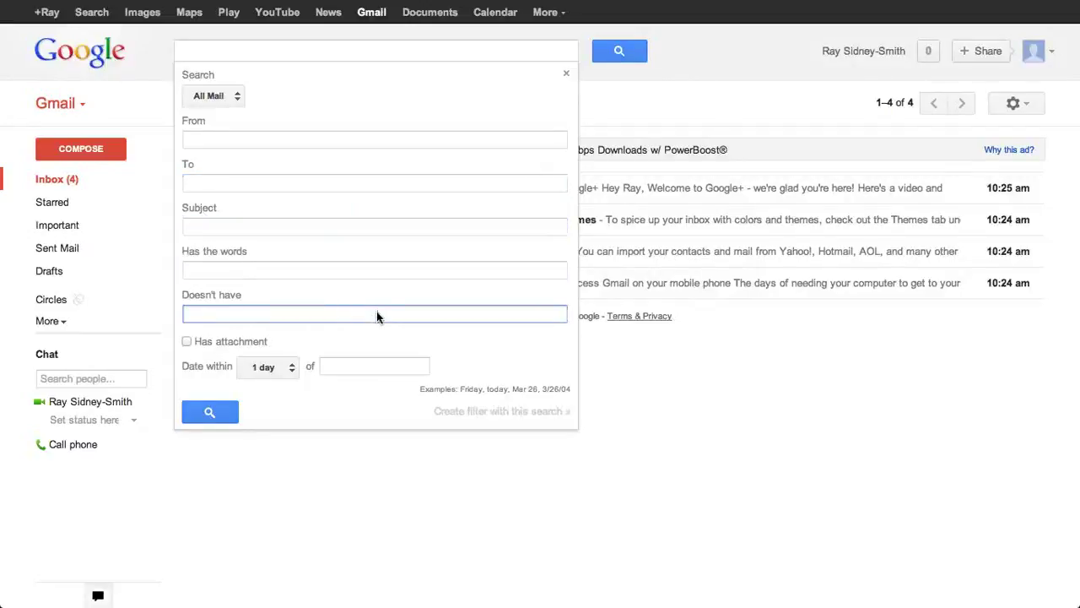
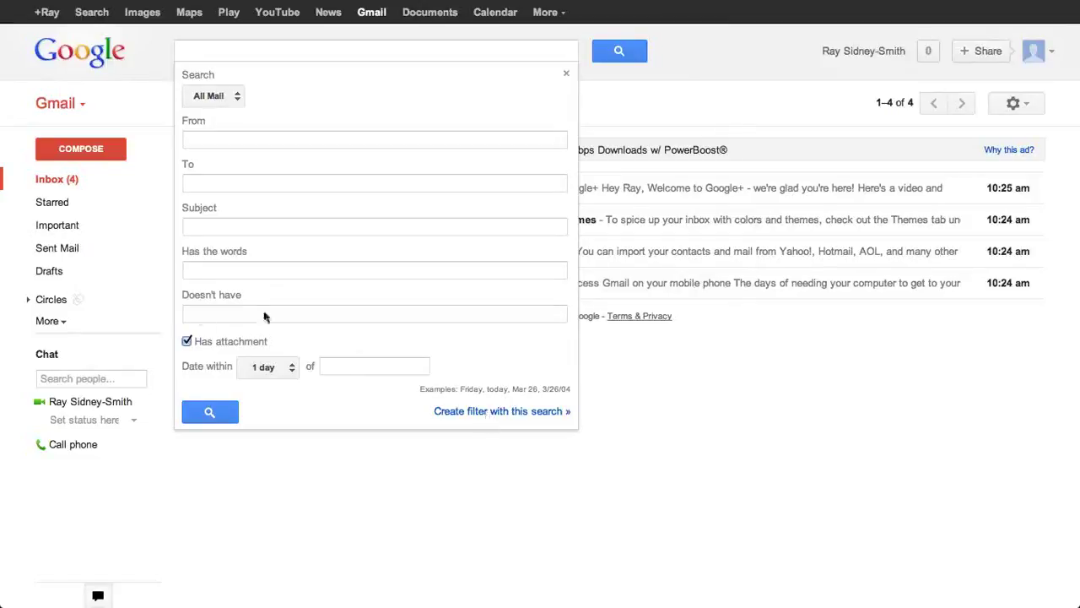
# Step: Uncheck Has attachment, close the advanced search panel, and clear the 'asdf' test query
pyautogui.click(186, 342)
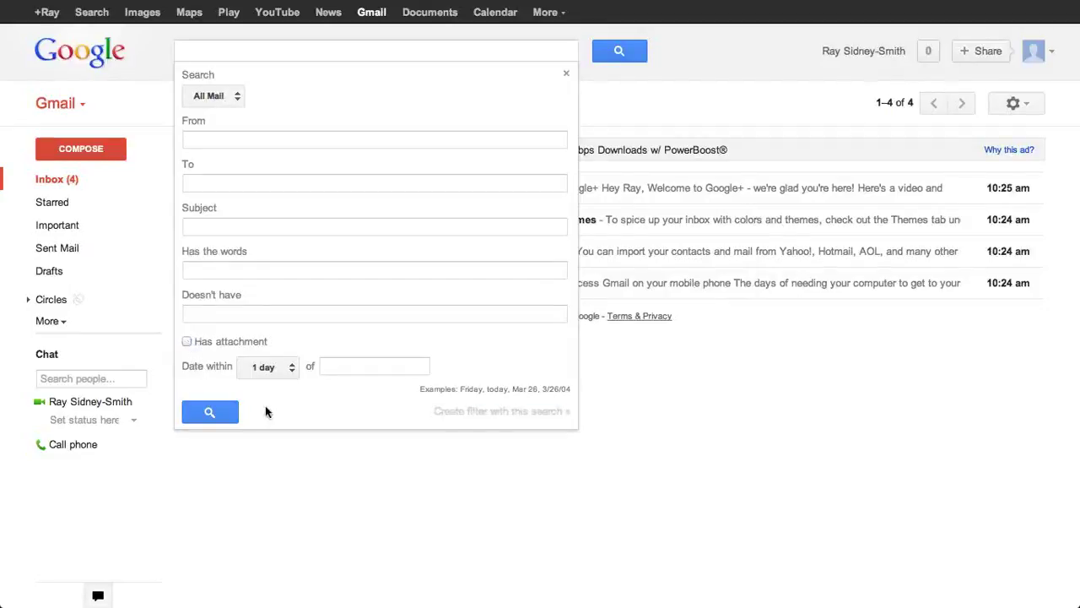
pyautogui.click(567, 74)
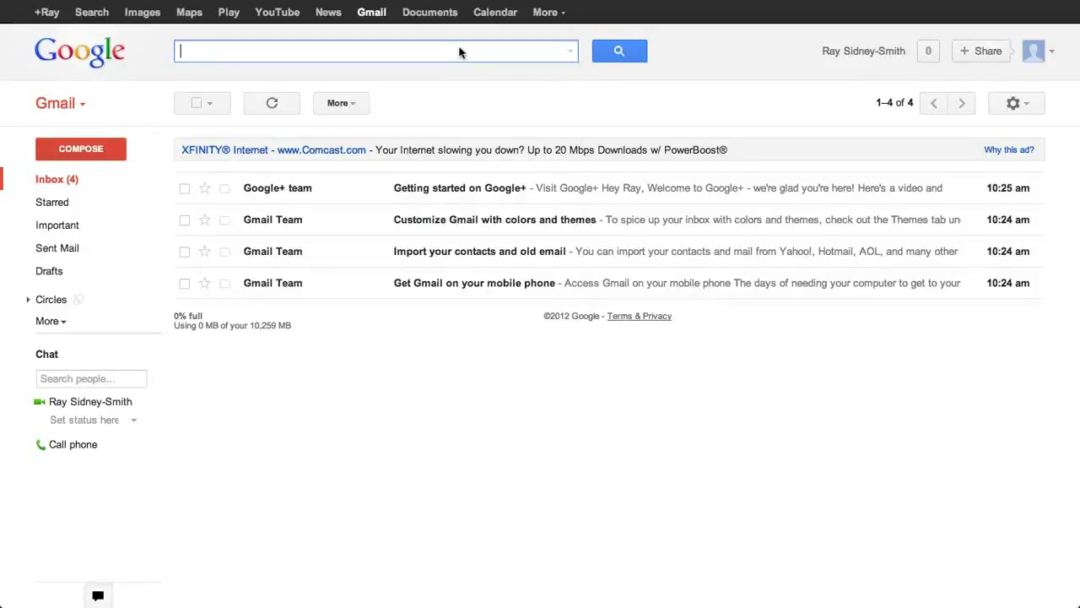
pyautogui.write('asdf')
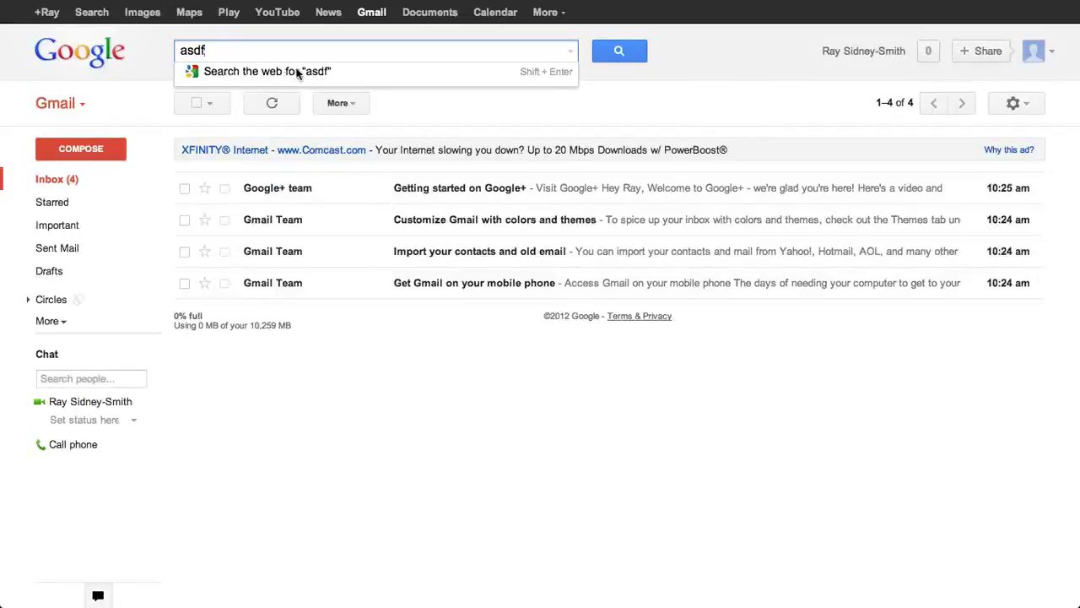
pyautogui.press('BackSpace')
pyautogui.press('BackSpace')
pyautogui.press('BackSpace')
pyautogui.press('BackSpace')
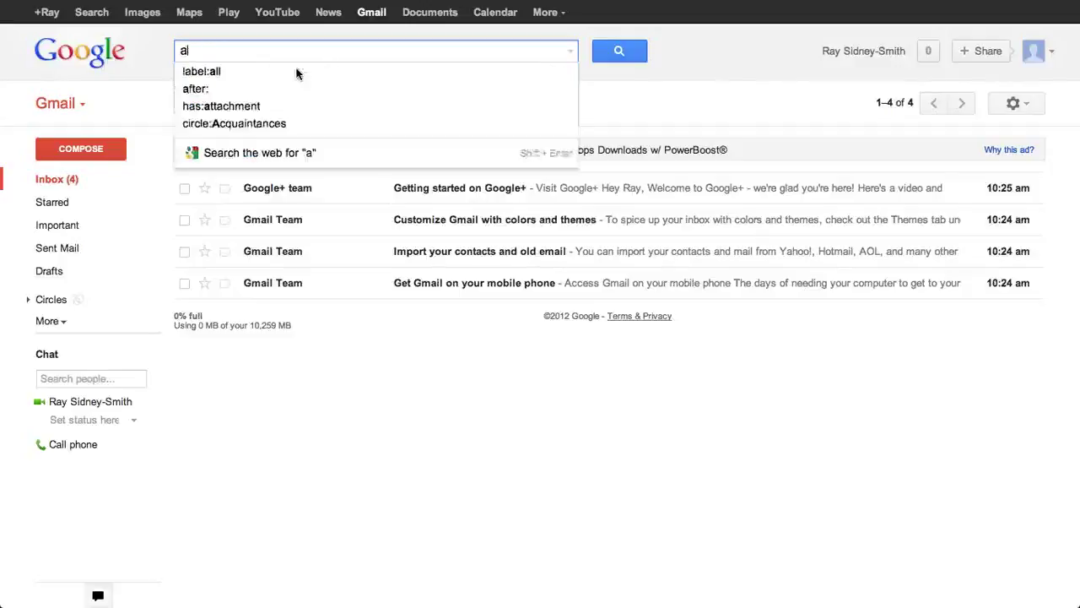
pyautogui.click(722, 53)
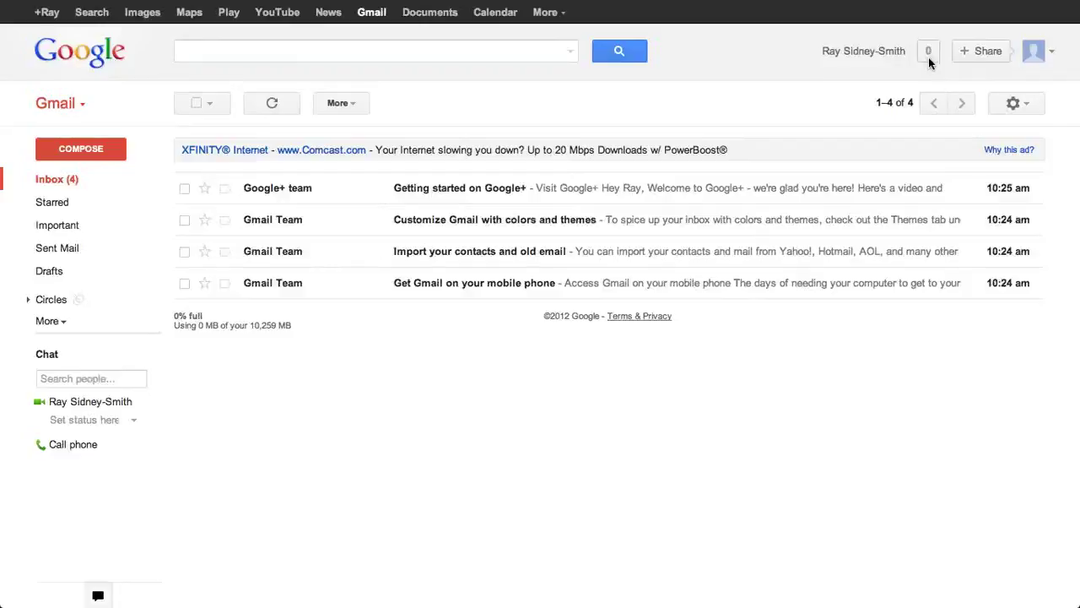
pyautogui.click(980, 50)
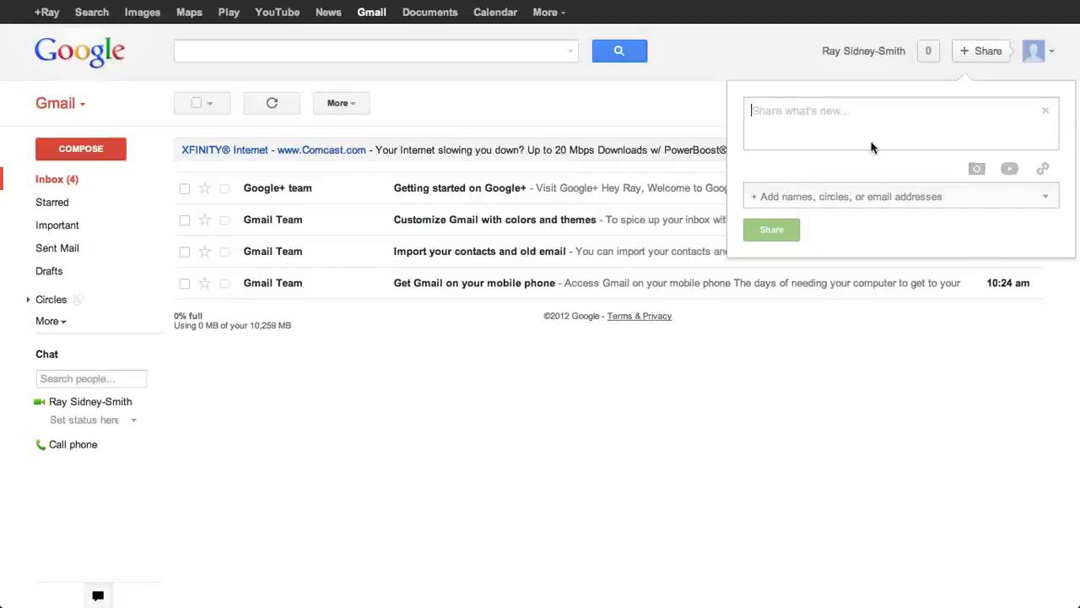
pyautogui.write('Hi, guys!')
pyautogui.click(912, 198)
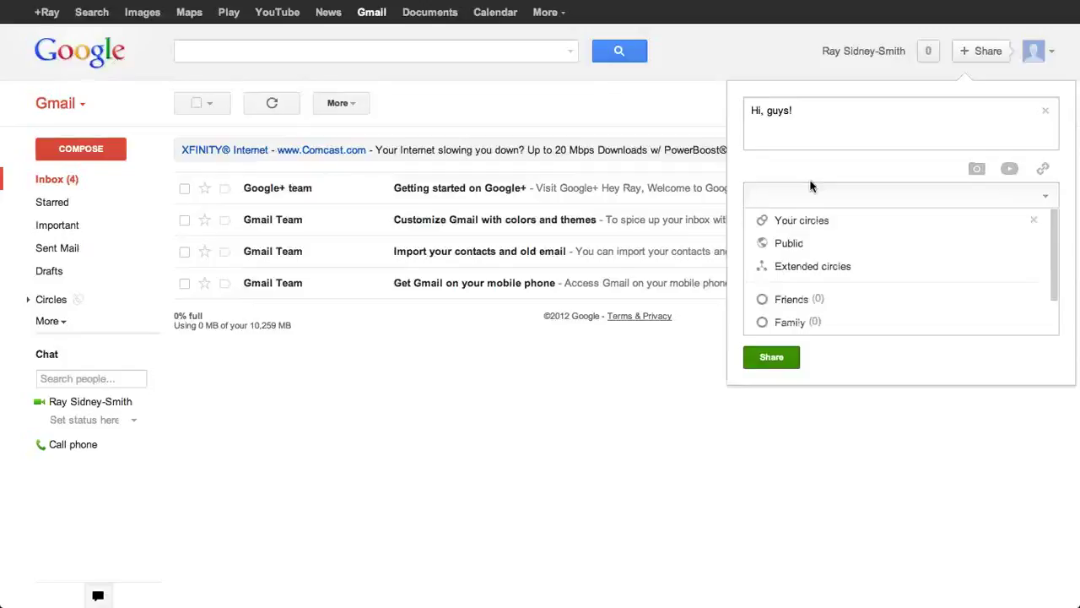
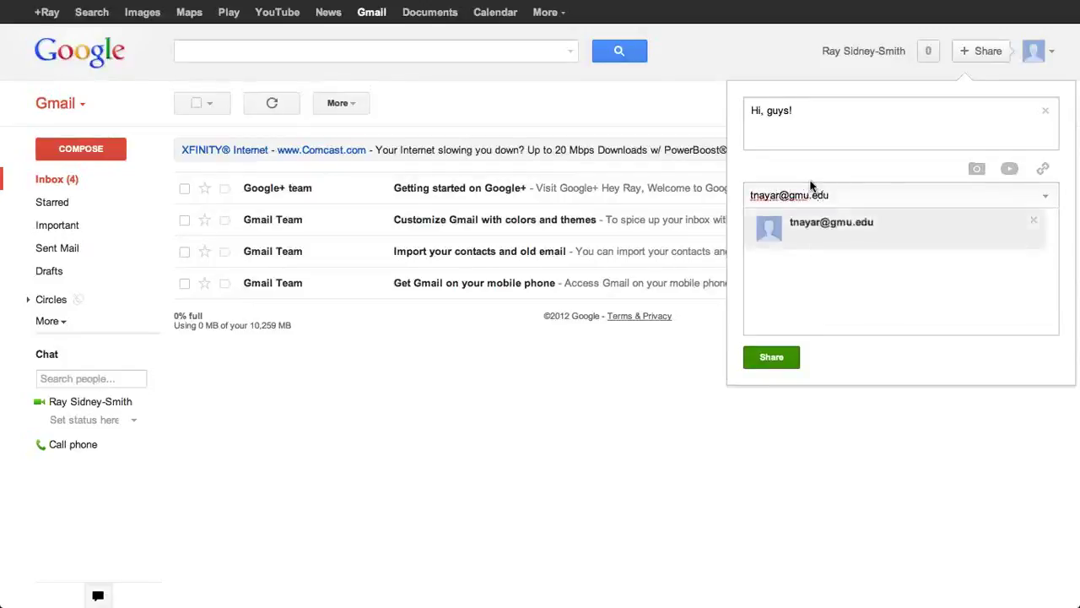
pyautogui.click(843, 224)
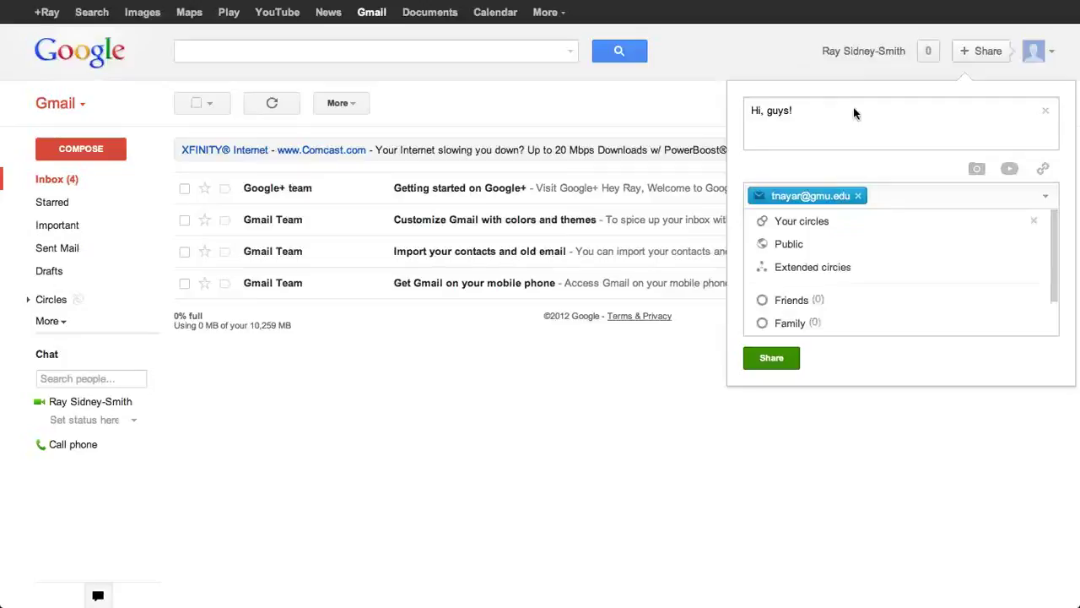
pyautogui.click(858, 196)
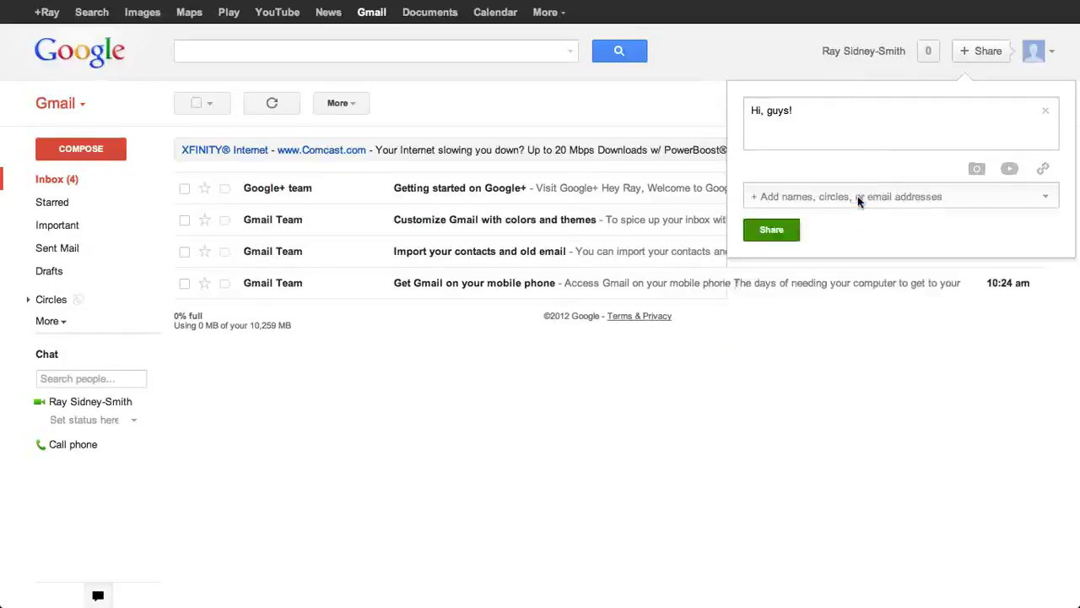
pyautogui.click(1045, 111)
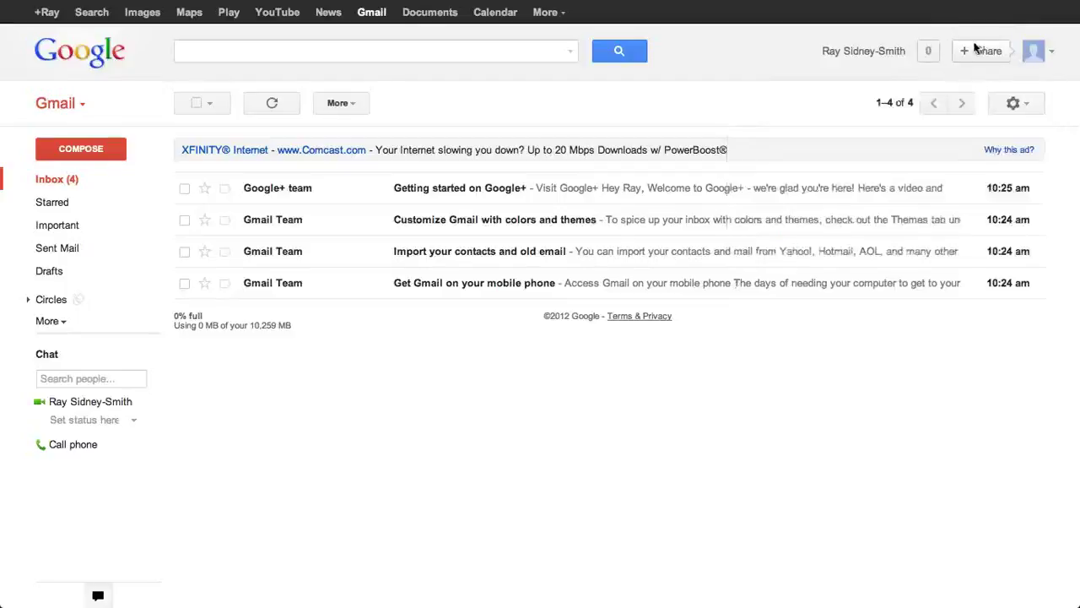
# Step: Open the account menu from the profile avatar in the top bar
pyautogui.click(1053, 53)
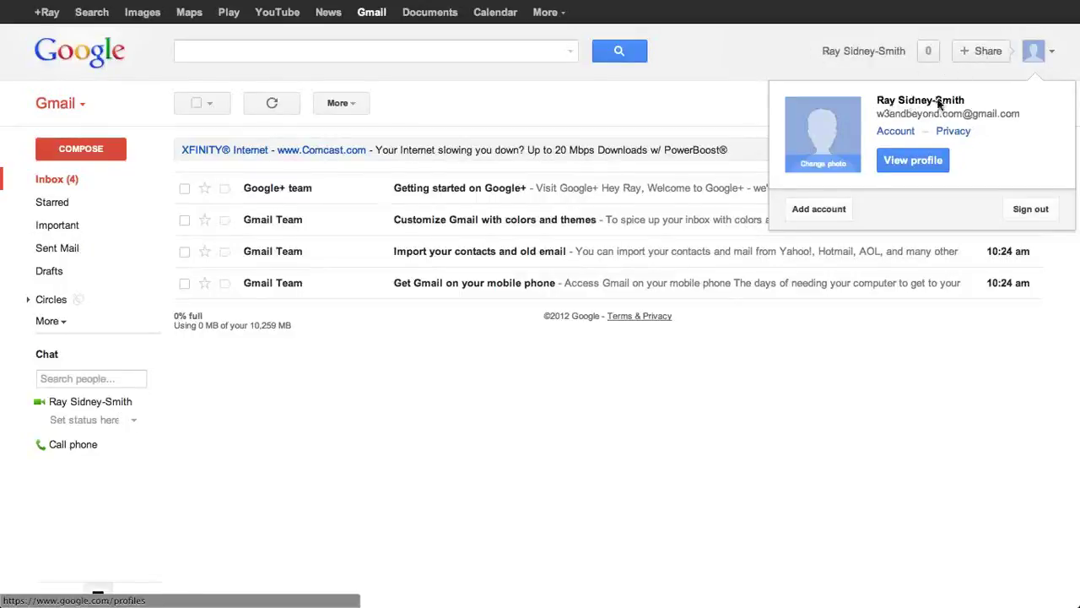
# Step: Close and reopen the account menu, then dismiss it to show the four welcome messages
pyautogui.click(1053, 55)
pyautogui.click(1053, 55)
pyautogui.click(539, 99)
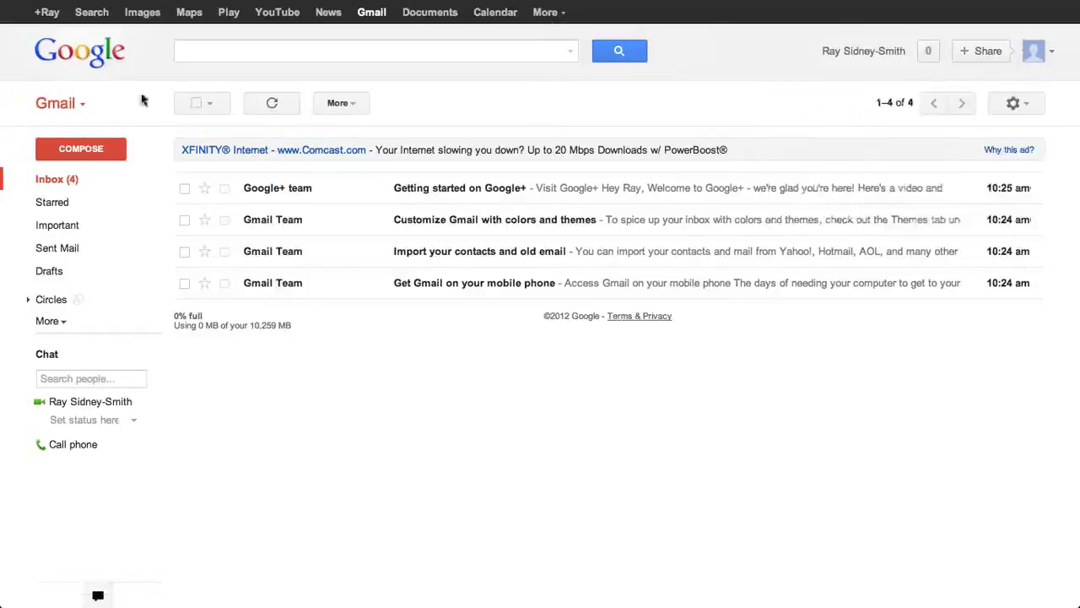
pyautogui.click(203, 105)
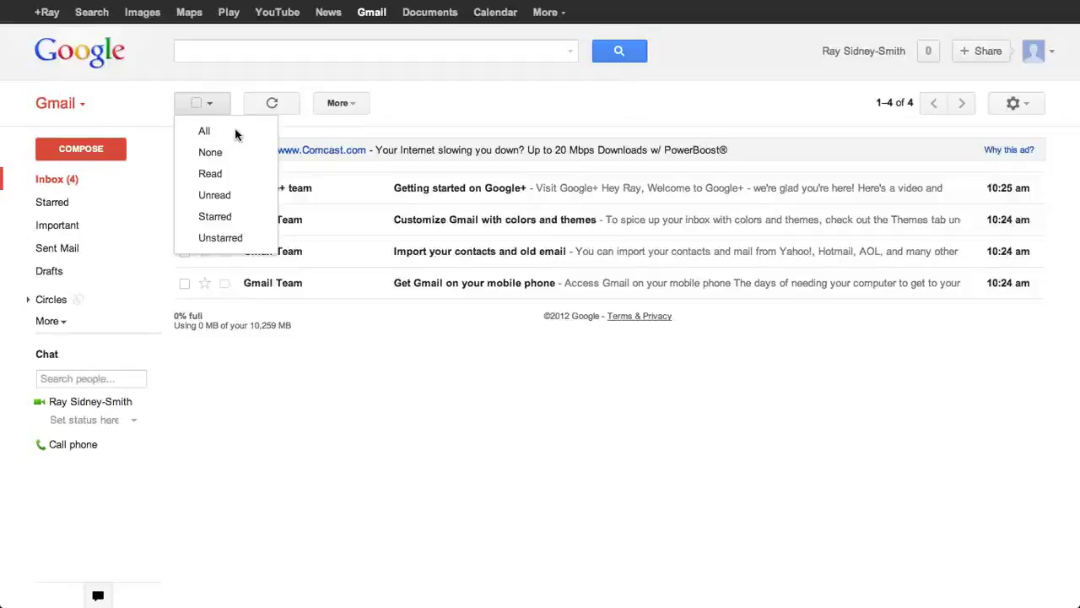
pyautogui.click(205, 134)
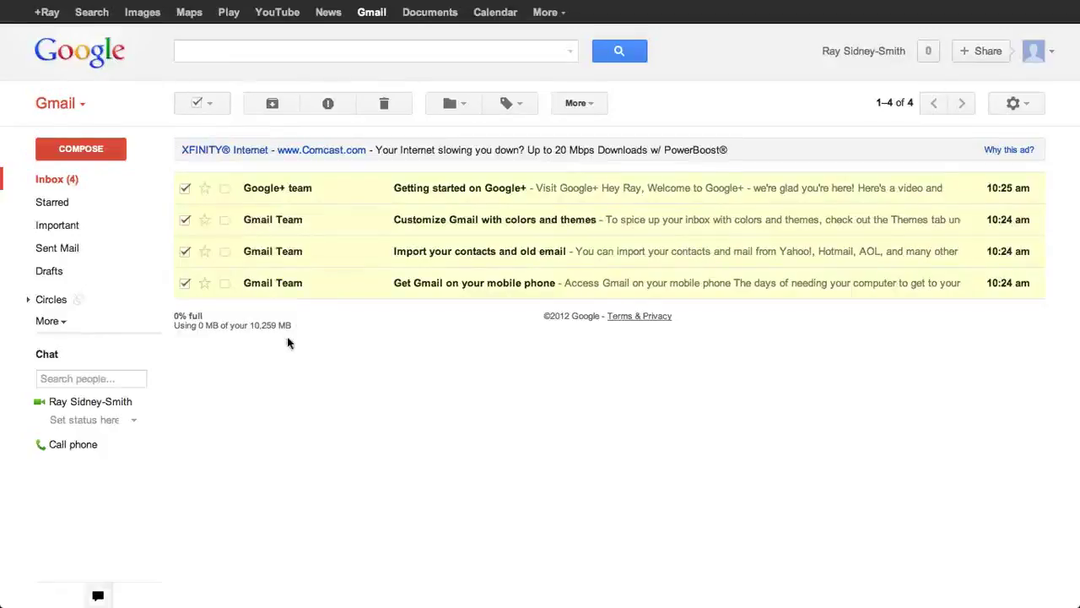
pyautogui.click(205, 251)
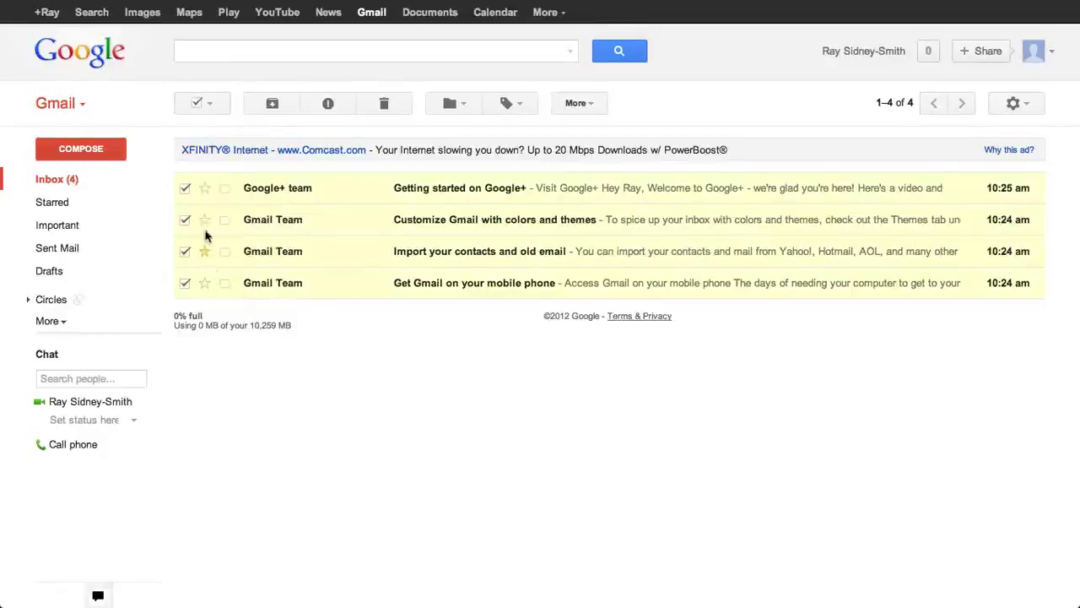
pyautogui.click(210, 104)
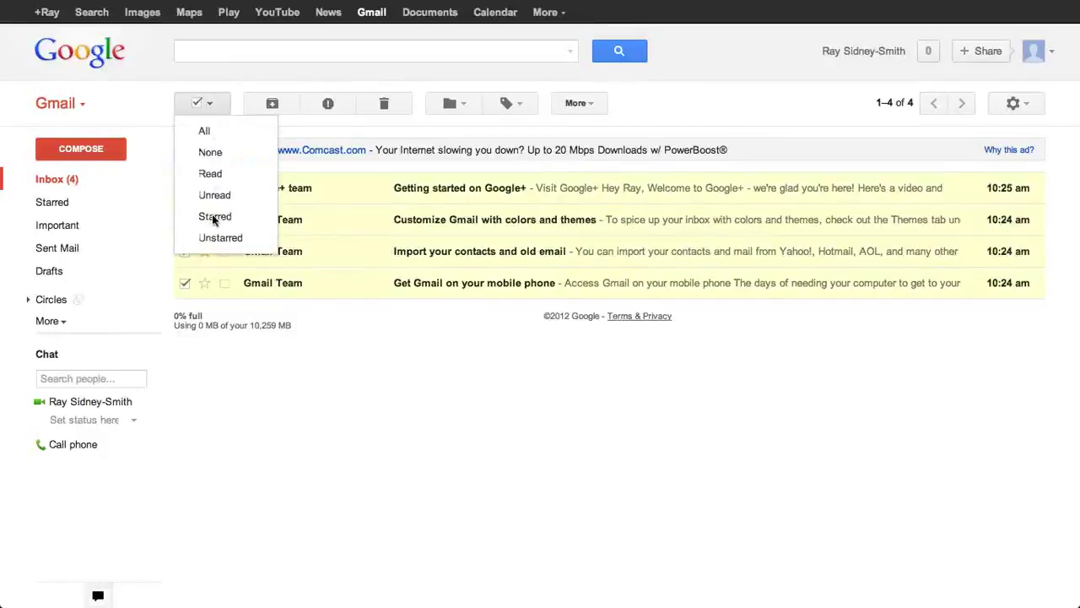
pyautogui.click(213, 217)
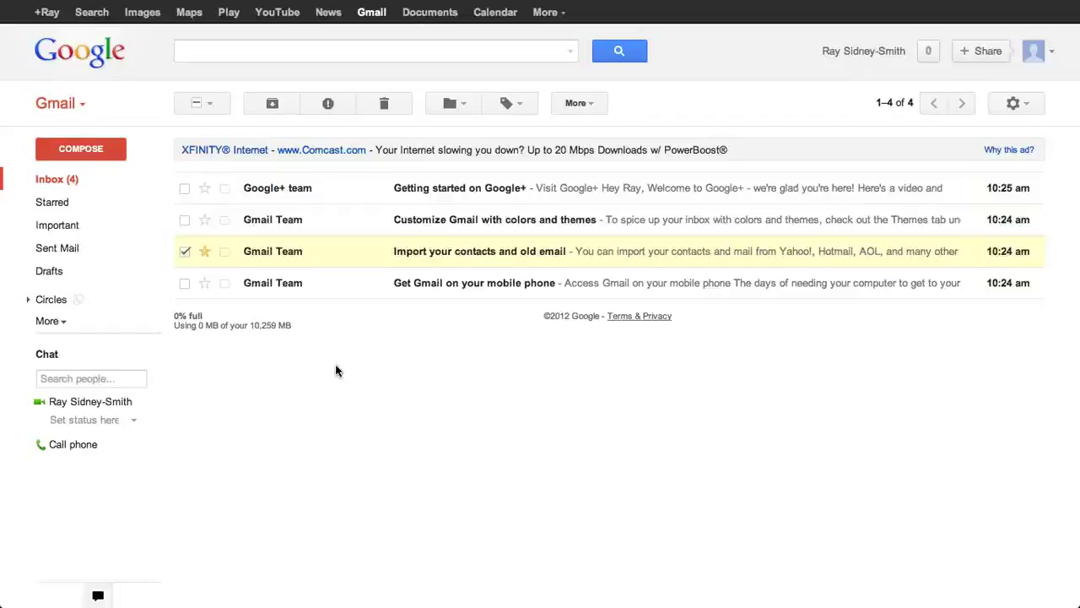
pyautogui.click(204, 252)
pyautogui.click(184, 253)
pyautogui.click(210, 103)
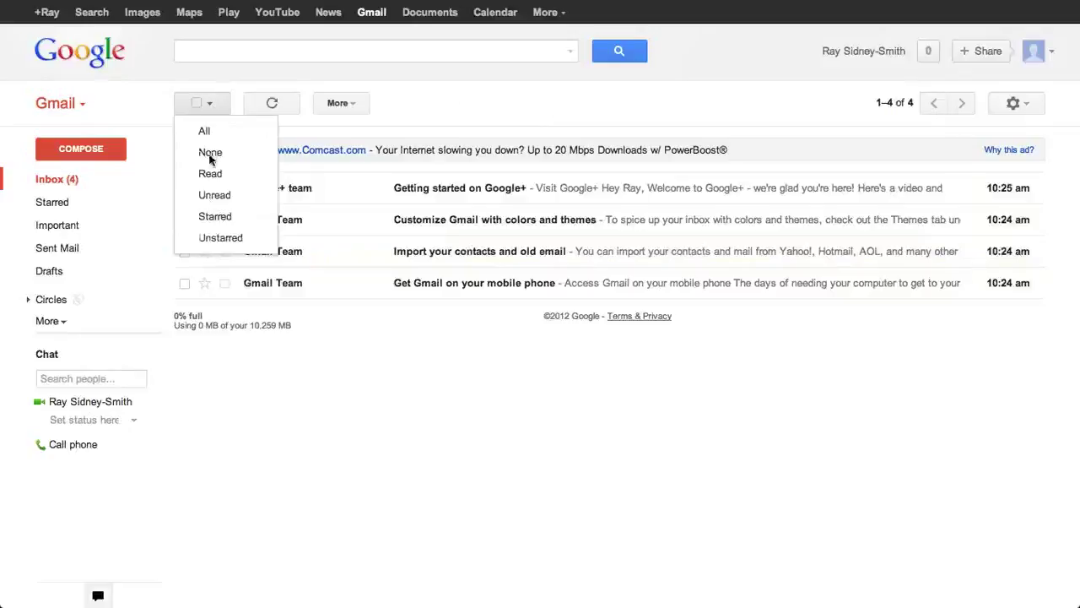
pyautogui.click(287, 103)
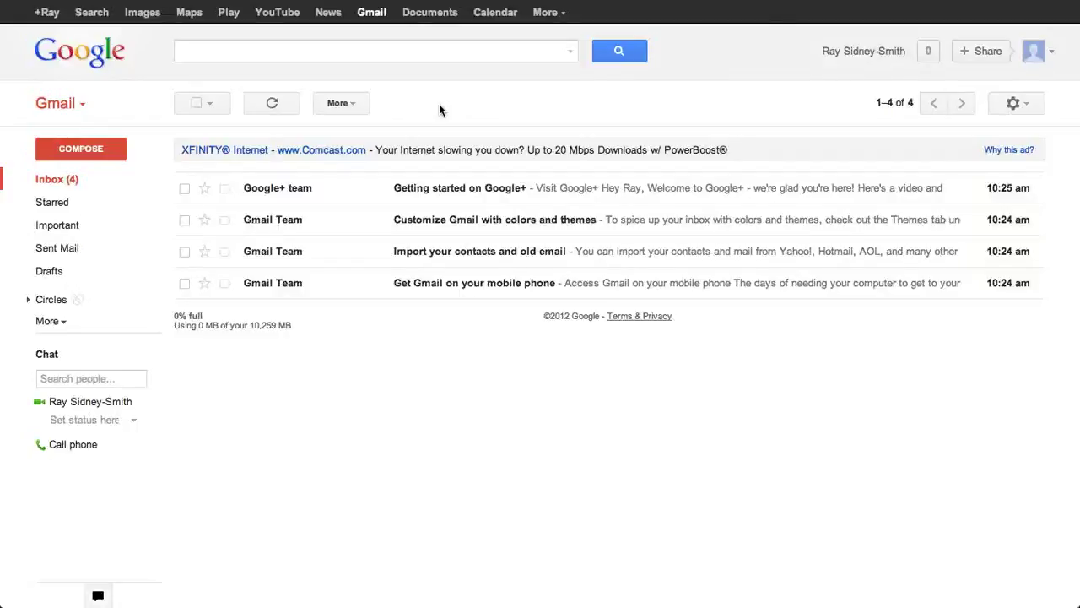
# Step: Select the Getting started on Google+ and Customize Gmail messages
pyautogui.click(353, 103)
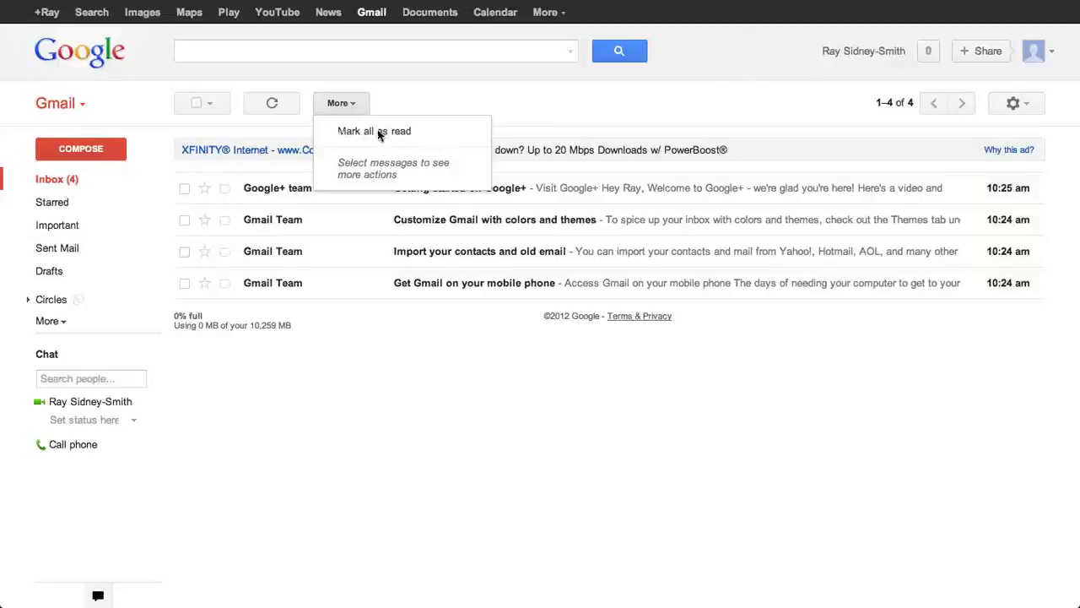
pyautogui.click(184, 188)
pyautogui.click(184, 221)
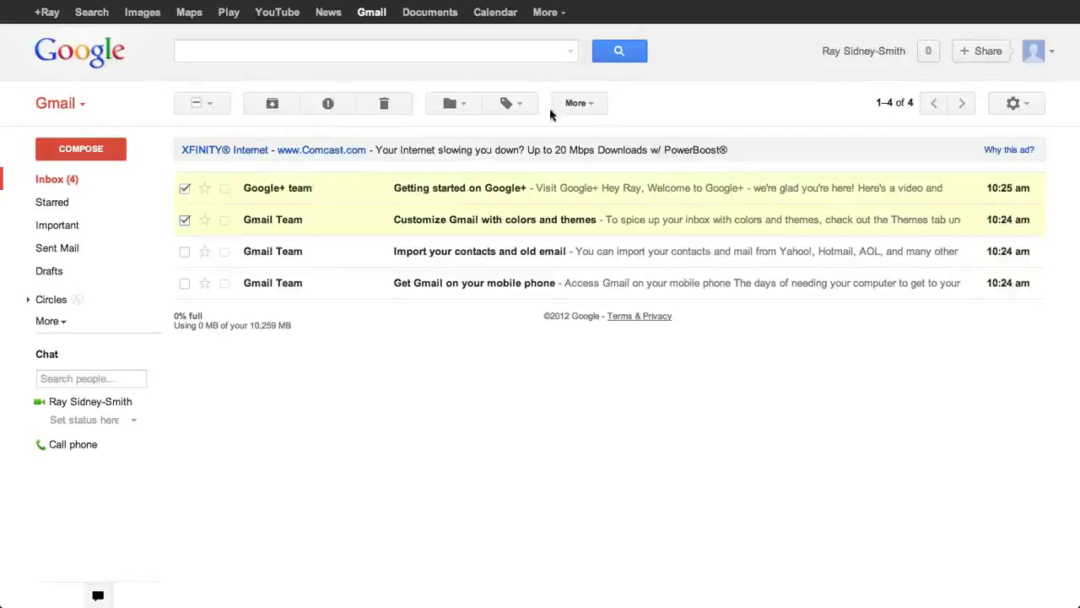
# Step: Review the More actions menu without applying any, then deselect the Google+ message
pyautogui.click(584, 113)
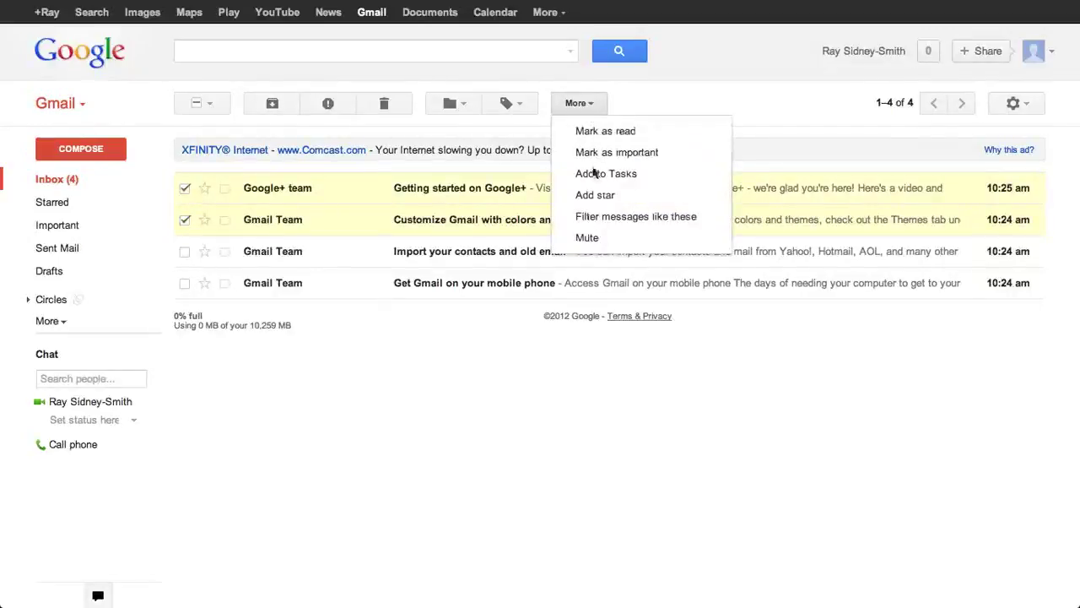
pyautogui.click(676, 108)
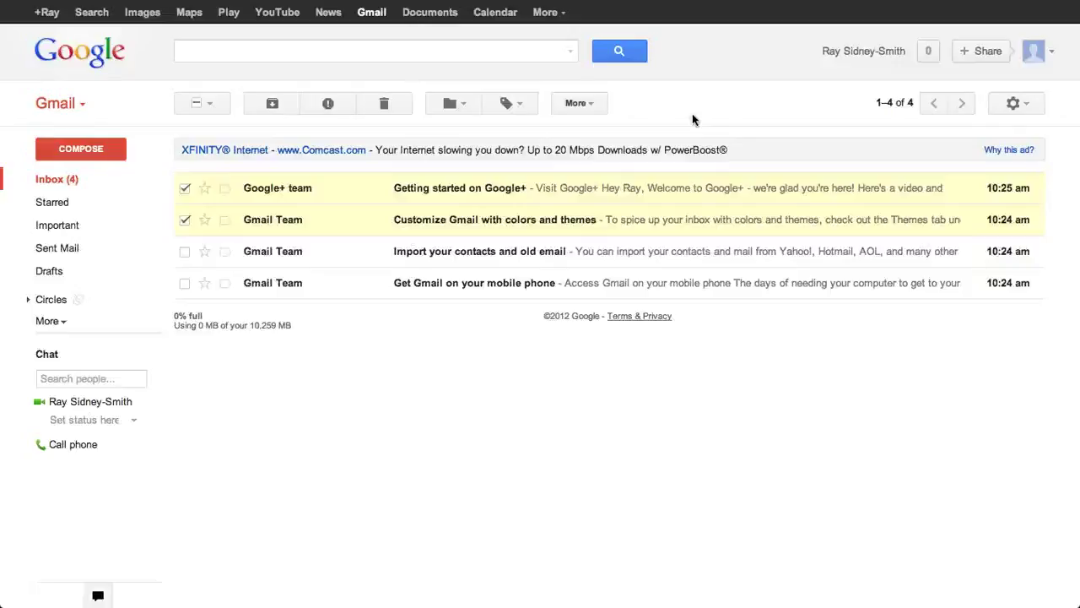
pyautogui.click(186, 192)
# Step: Deselect Customize Gmail and select only the Getting started on Google+ message
pyautogui.click(184, 218)
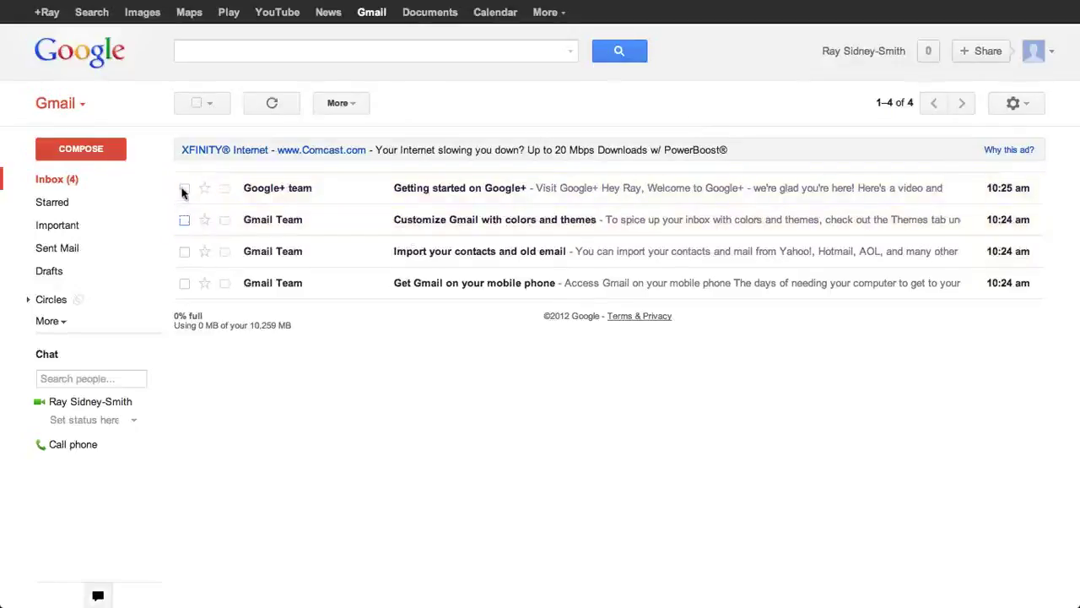
pyautogui.click(184, 189)
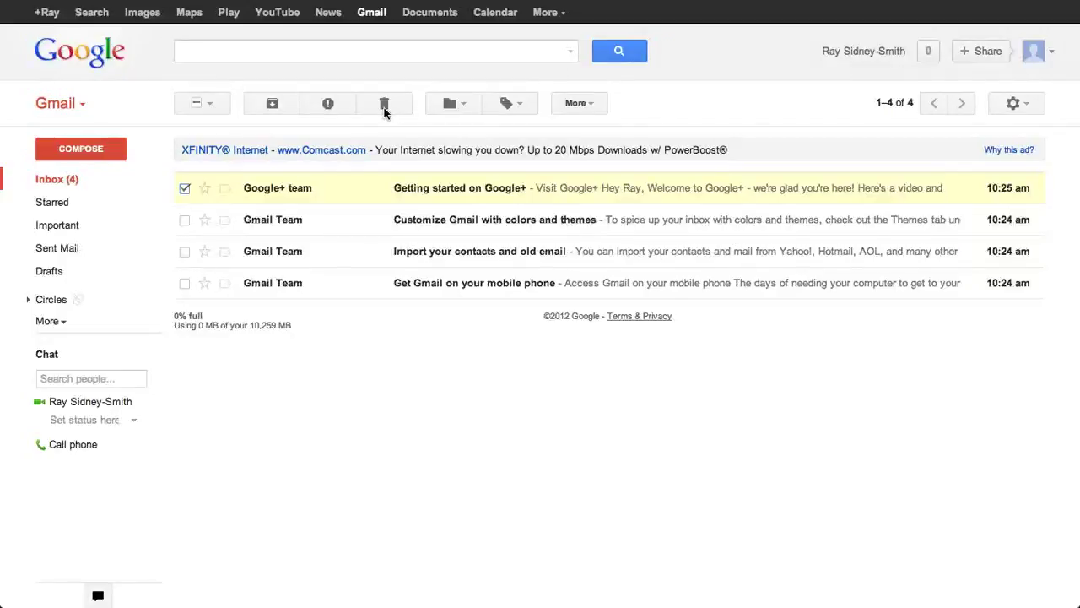
# Step: Delete the Getting started on Google+ message to the Trash
pyautogui.click(384, 106)
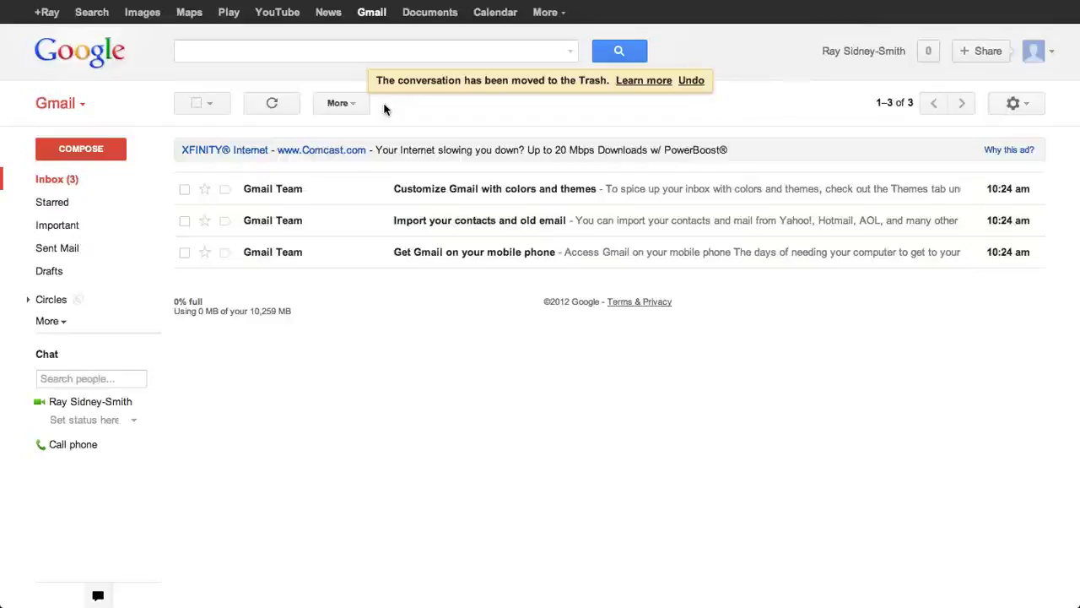
# Step: Select the Customize Gmail message and browse the Move to and Label as menus
pyautogui.click(184, 190)
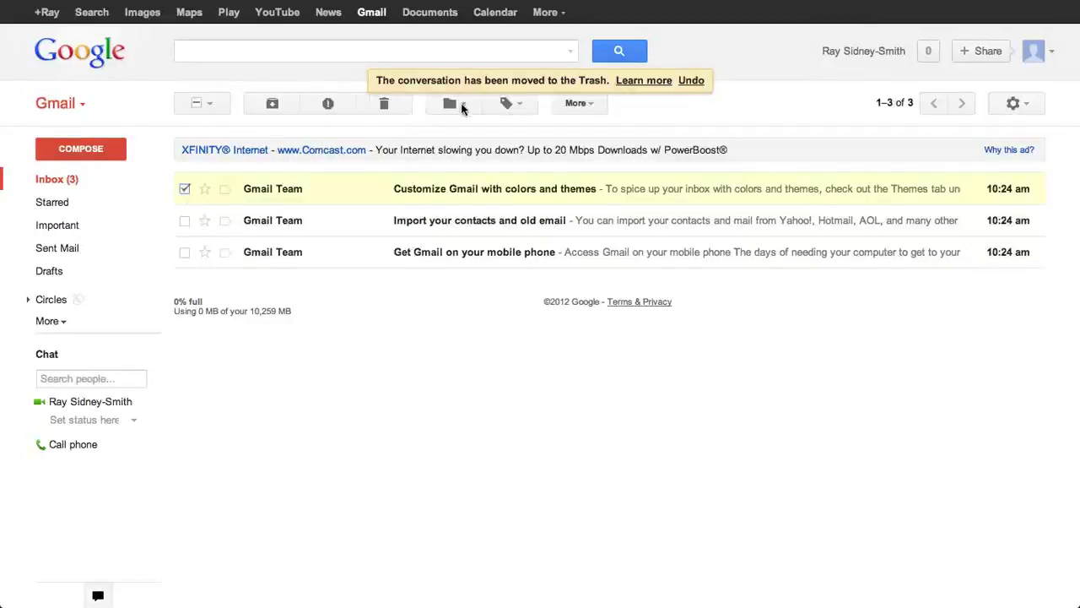
pyautogui.click(461, 104)
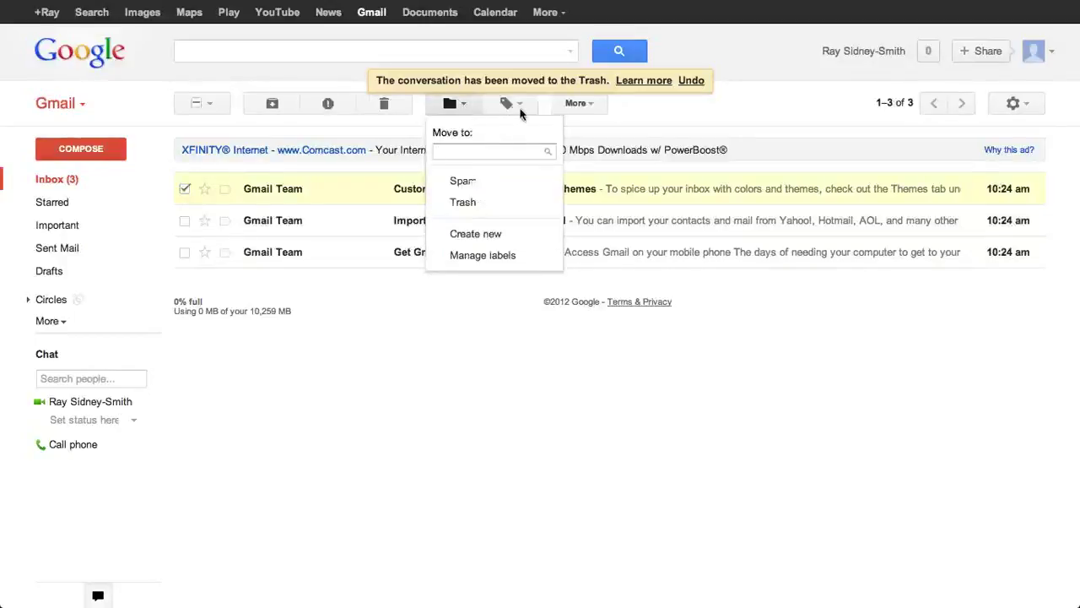
pyautogui.click(520, 104)
pyautogui.click(461, 104)
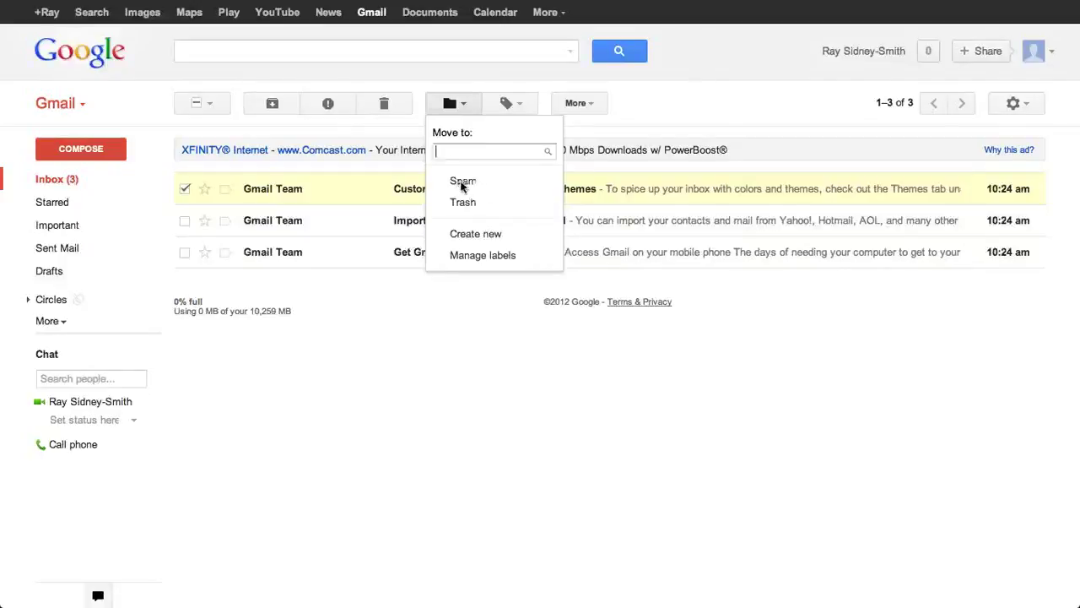
# Step: Create a top-level label 'W3 Consulting' and move the Customize Gmail message into it
pyautogui.click(462, 240)
pyautogui.write('W3 Consulting')
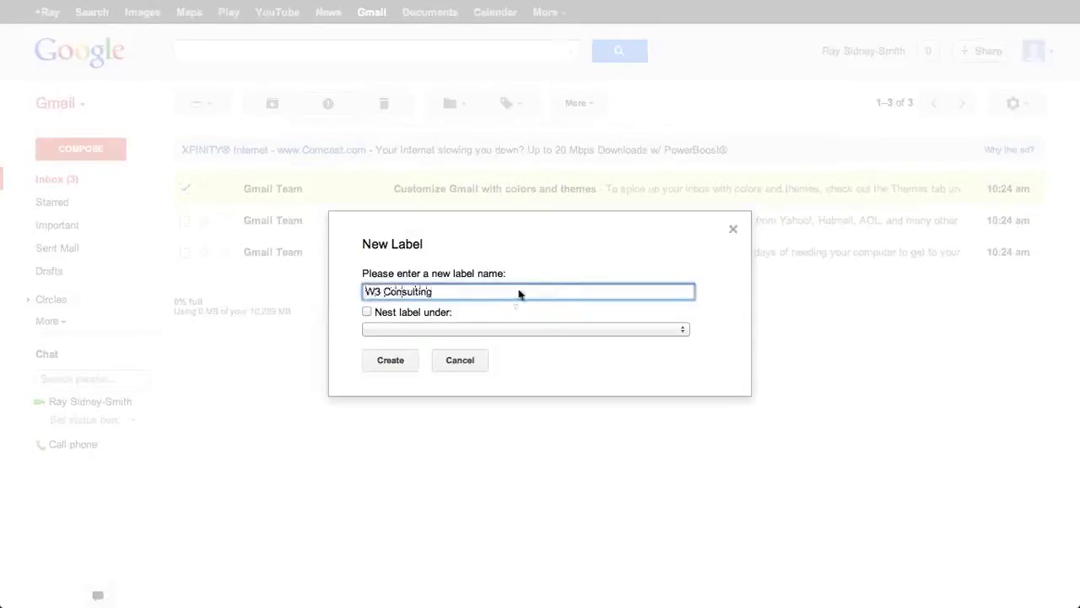
pyautogui.click(366, 311)
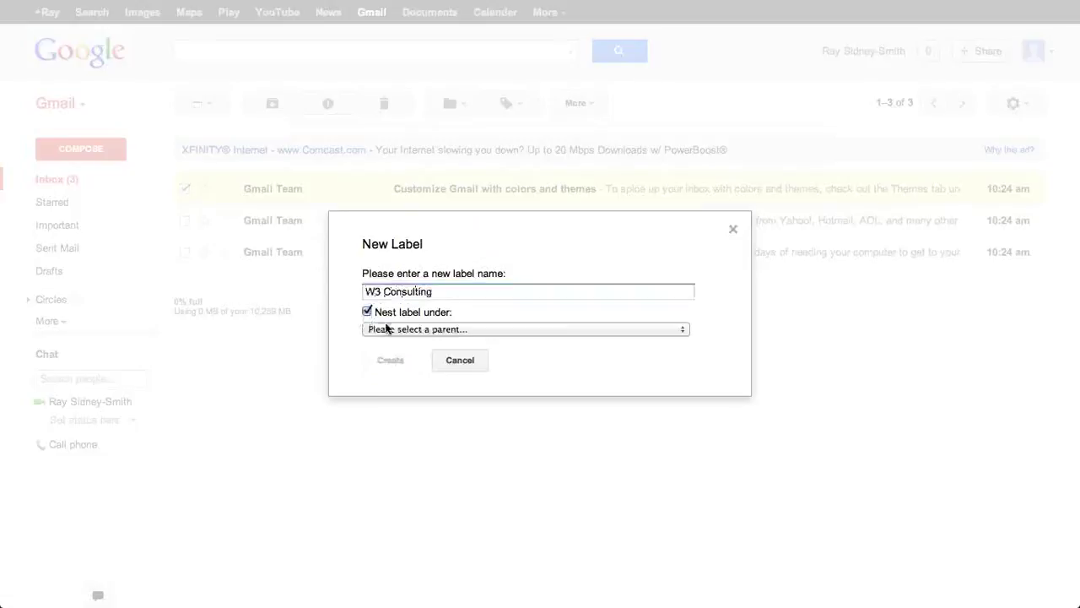
pyautogui.click(387, 328)
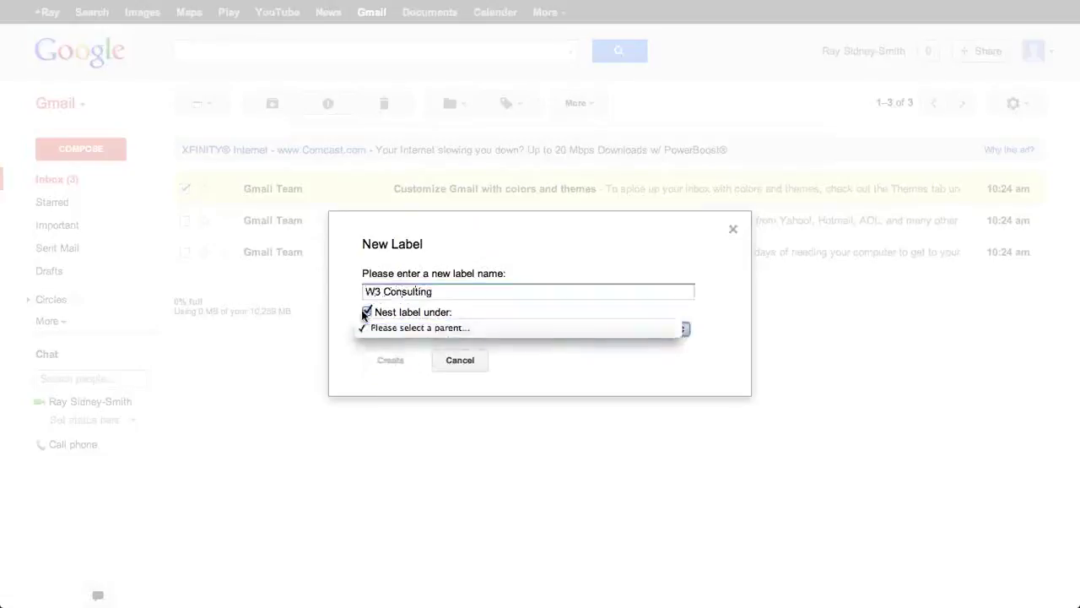
pyautogui.click(365, 313)
pyautogui.click(367, 312)
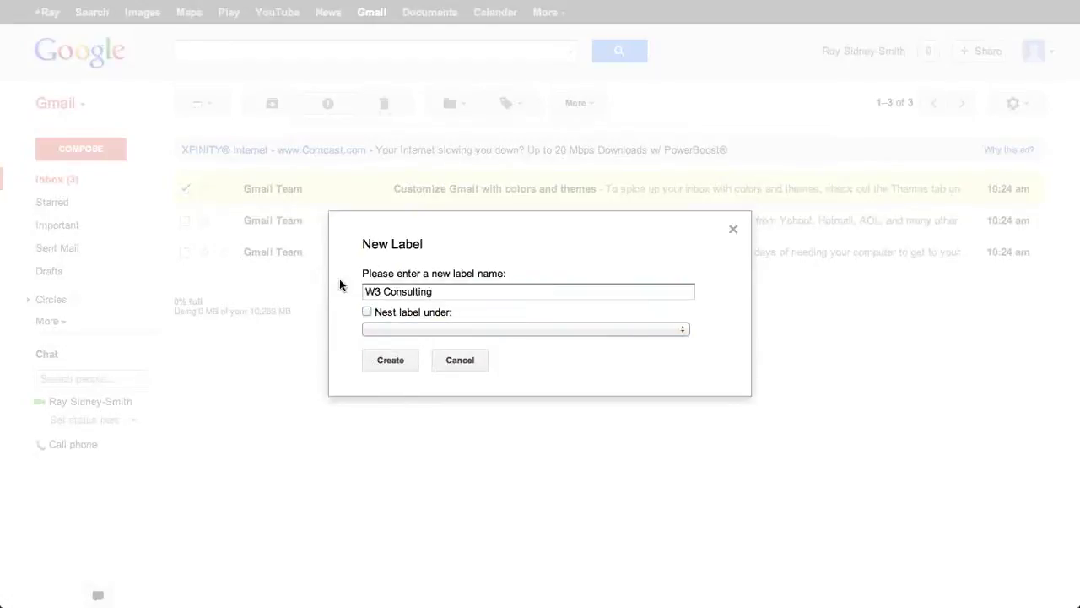
pyautogui.click(390, 362)
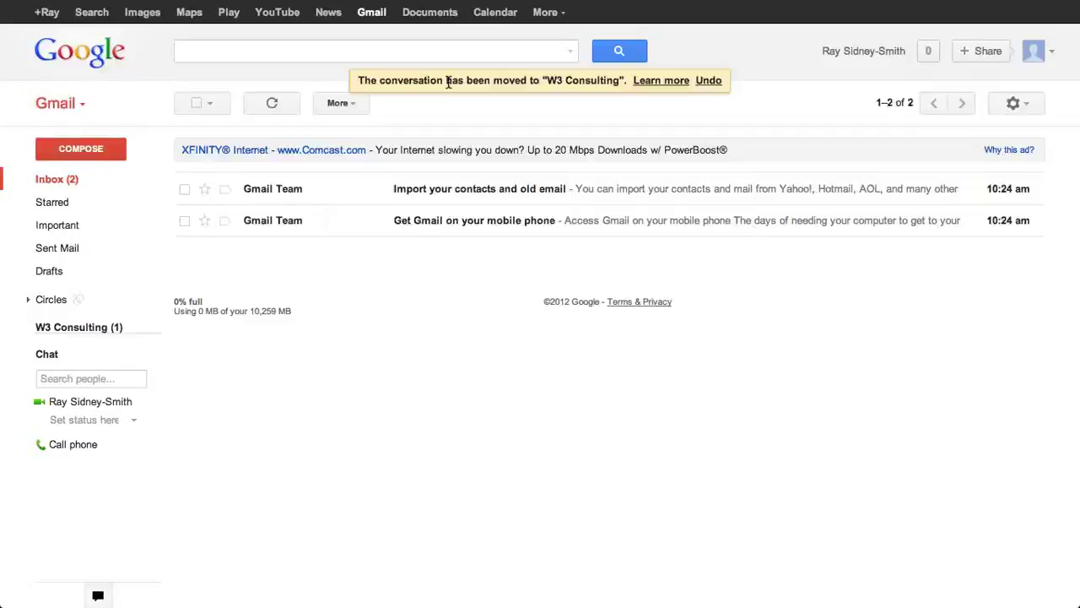
# Step: View the W3 Consulting label, return to Inbox, and select the Import your contacts message
pyautogui.moveTo(41, 331)
pyautogui.click(74, 329)
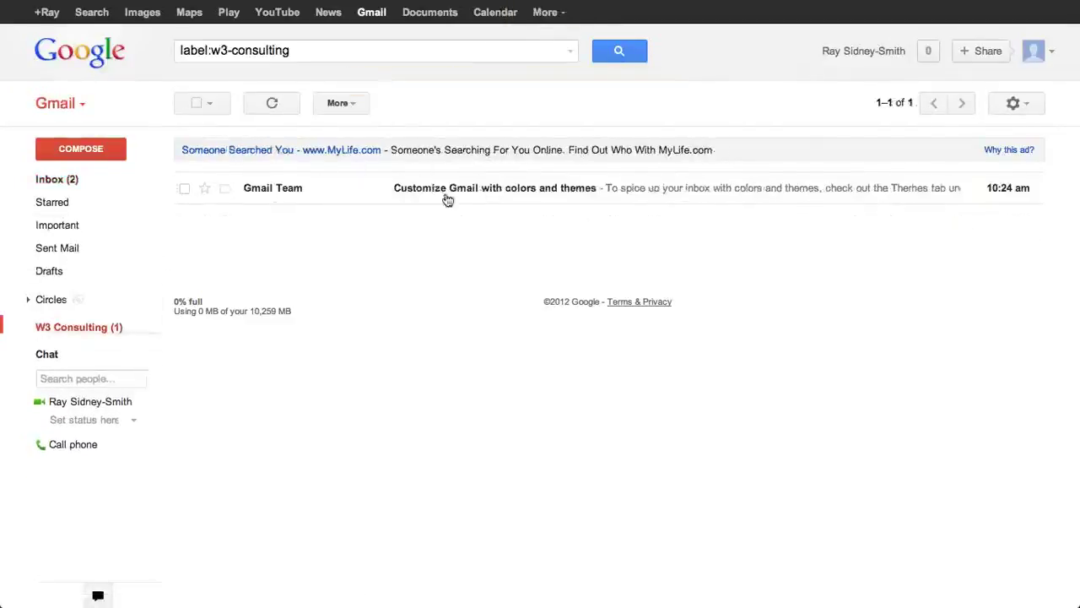
pyautogui.click(44, 180)
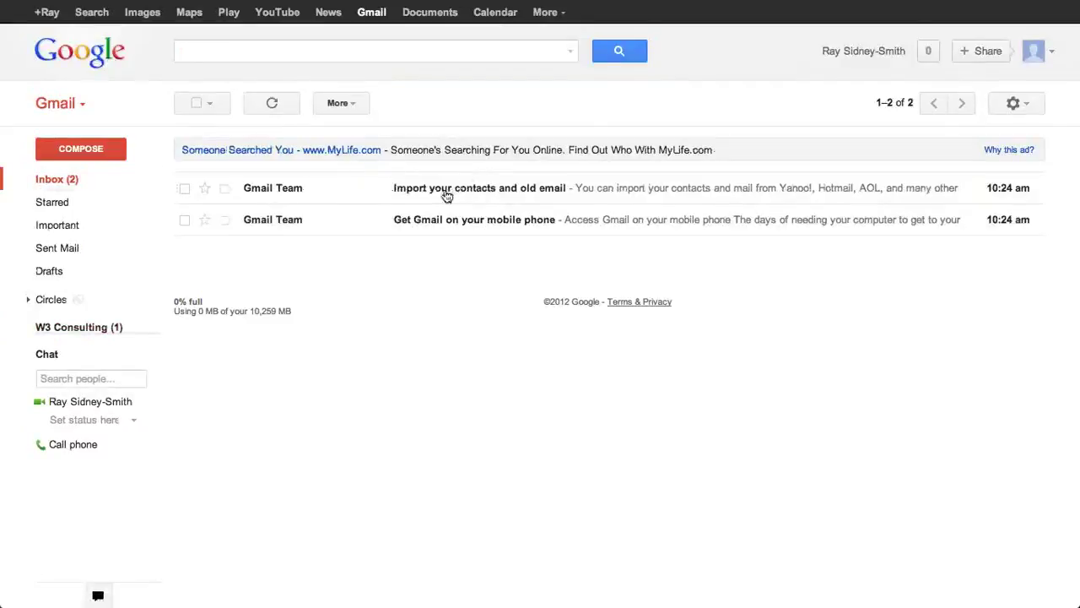
pyautogui.click(186, 189)
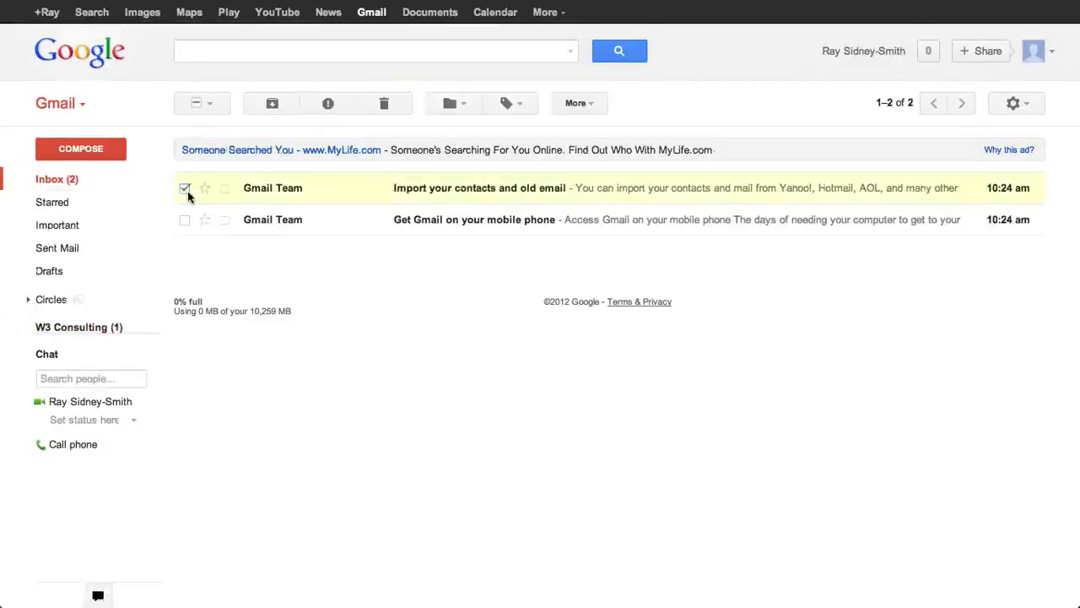
# Step: Choose Manage labels from the Label as menu to reach the Settings Labels tab
pyautogui.click(454, 105)
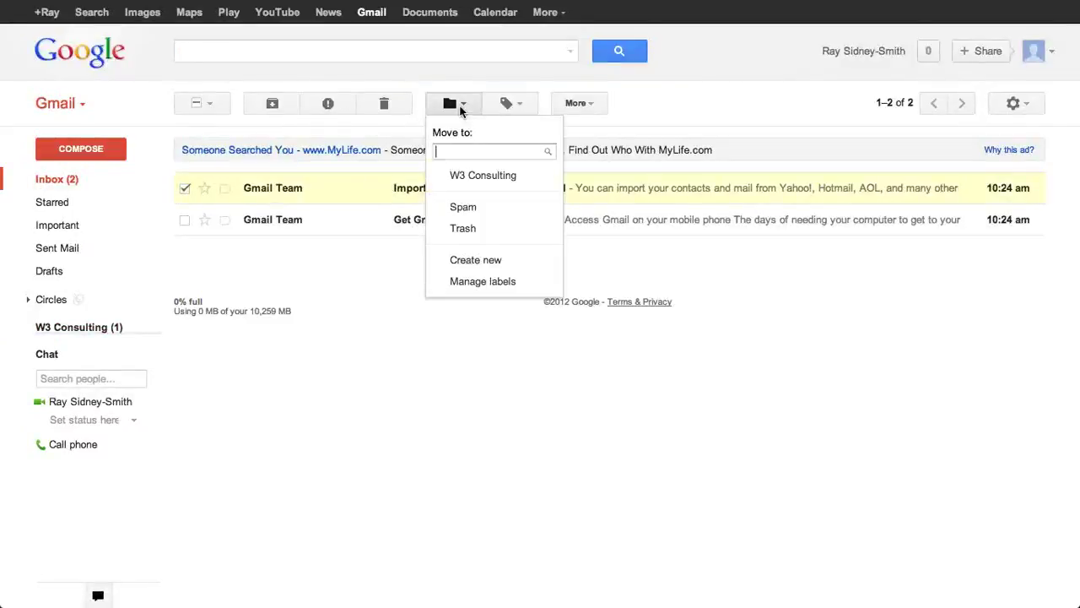
pyautogui.click(517, 107)
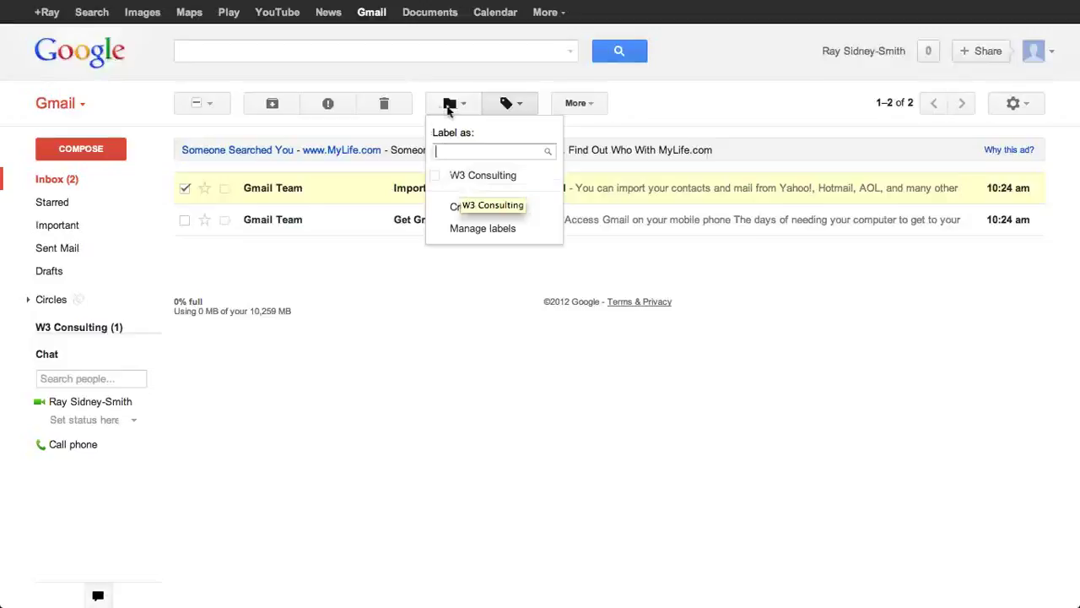
pyautogui.click(478, 229)
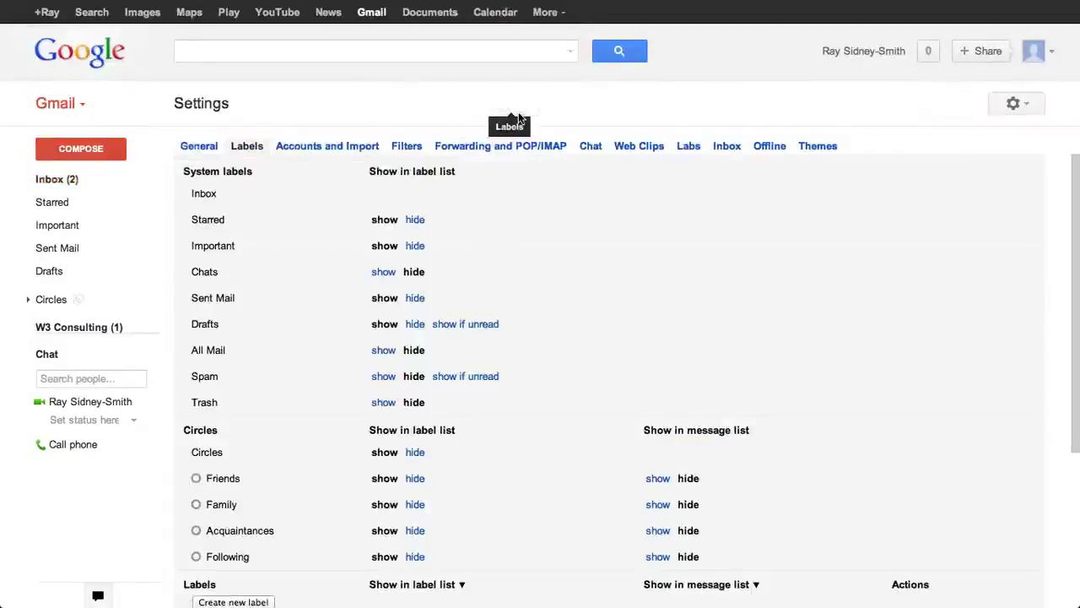
pyautogui.hscroll(-3, 284, 221)
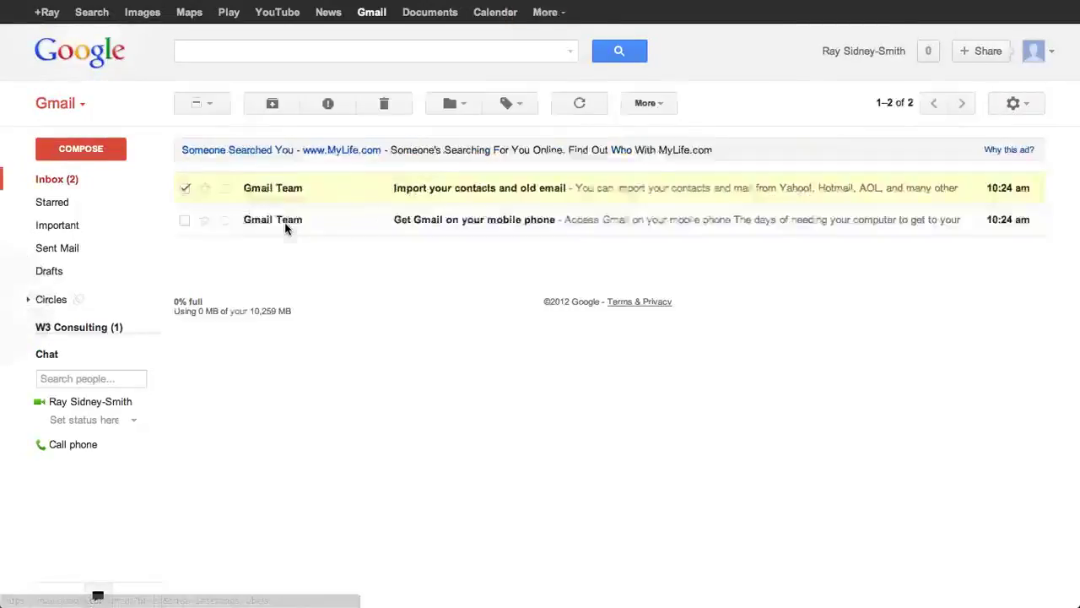
# Step: Move 'Import your contacts' into a newly created Personal label
pyautogui.click(455, 104)
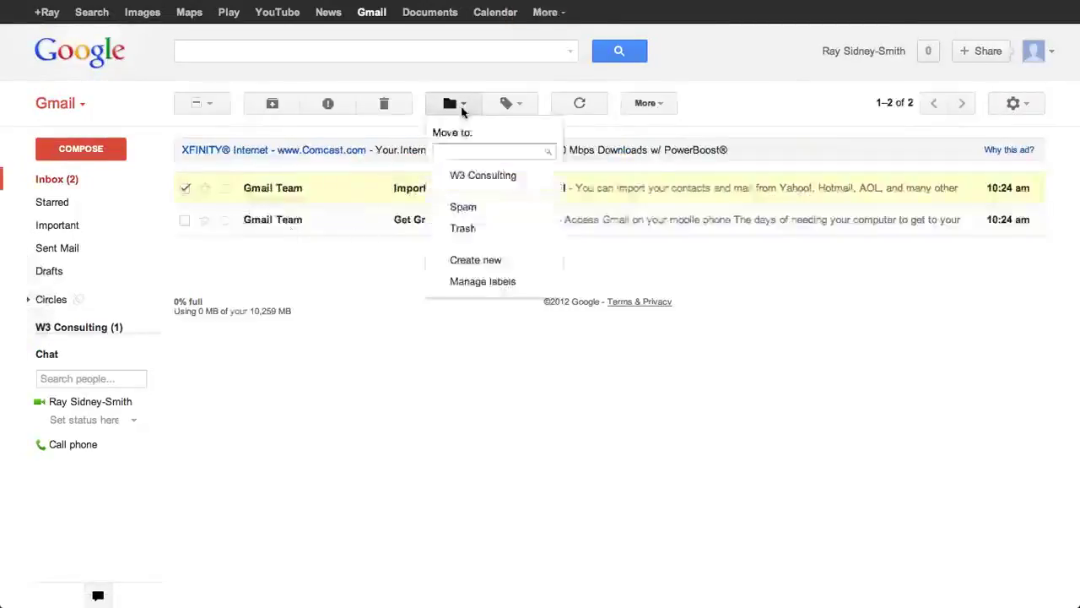
pyautogui.click(473, 262)
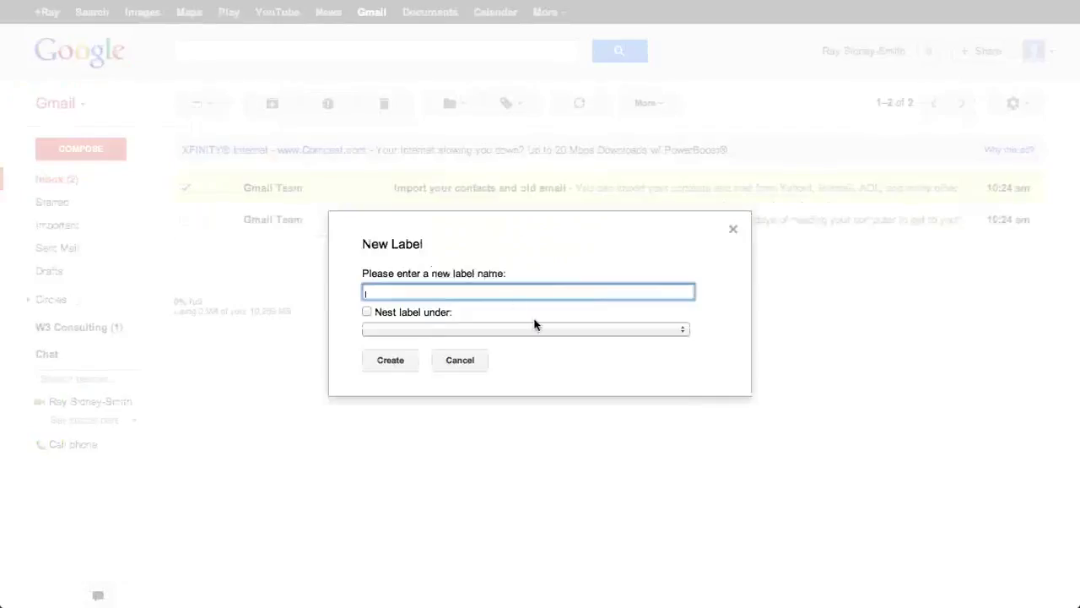
pyautogui.write('Personal')
pyautogui.press('Return')
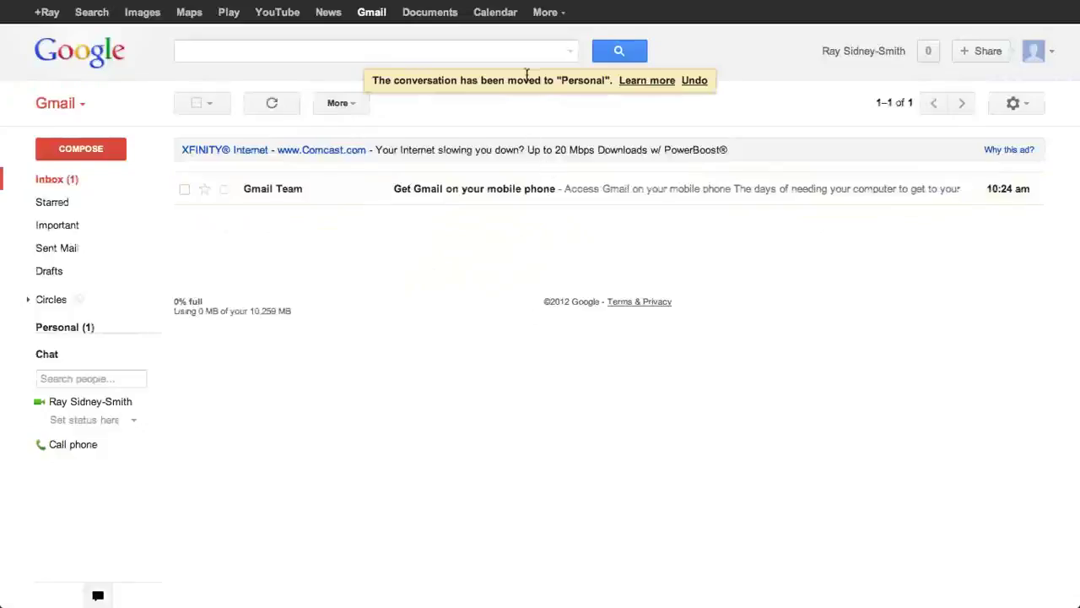
# Step: Move 'Get Gmail on your mobile phone' into a newly created Fun label
pyautogui.click(184, 190)
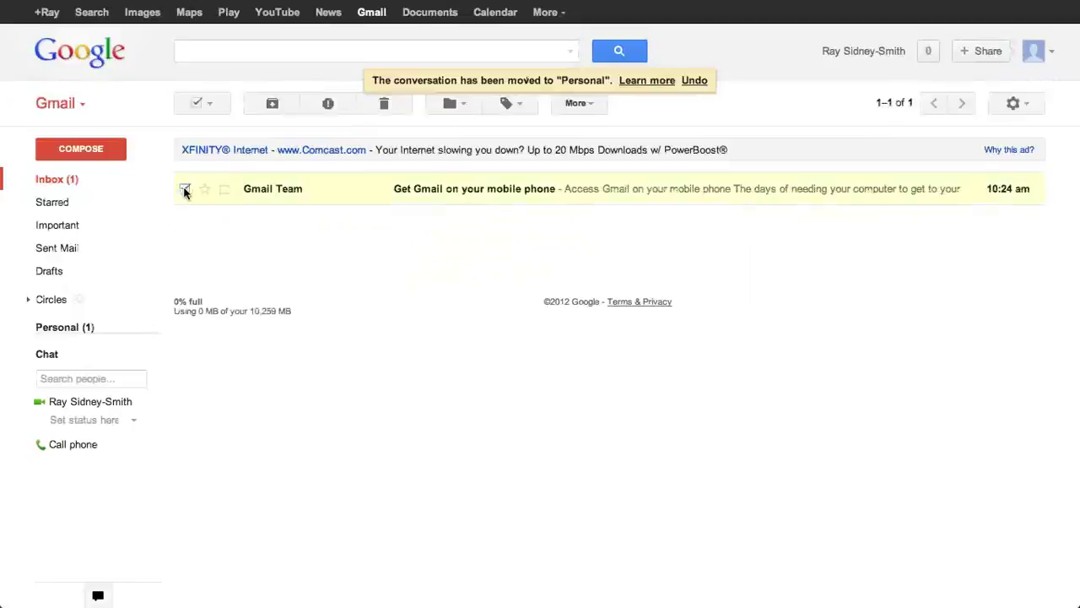
pyautogui.click(452, 103)
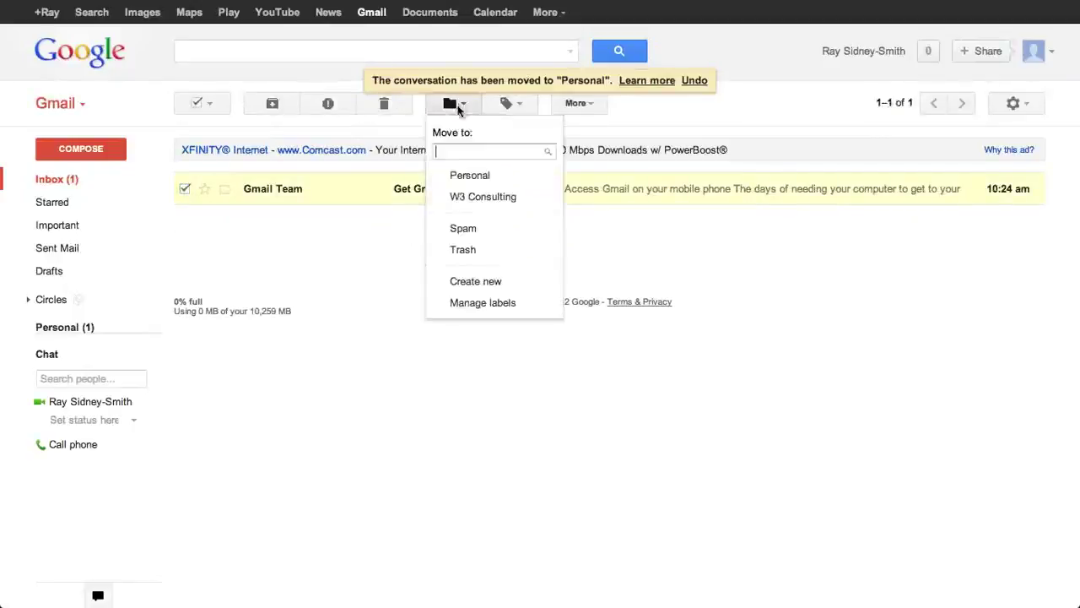
pyautogui.click(466, 291)
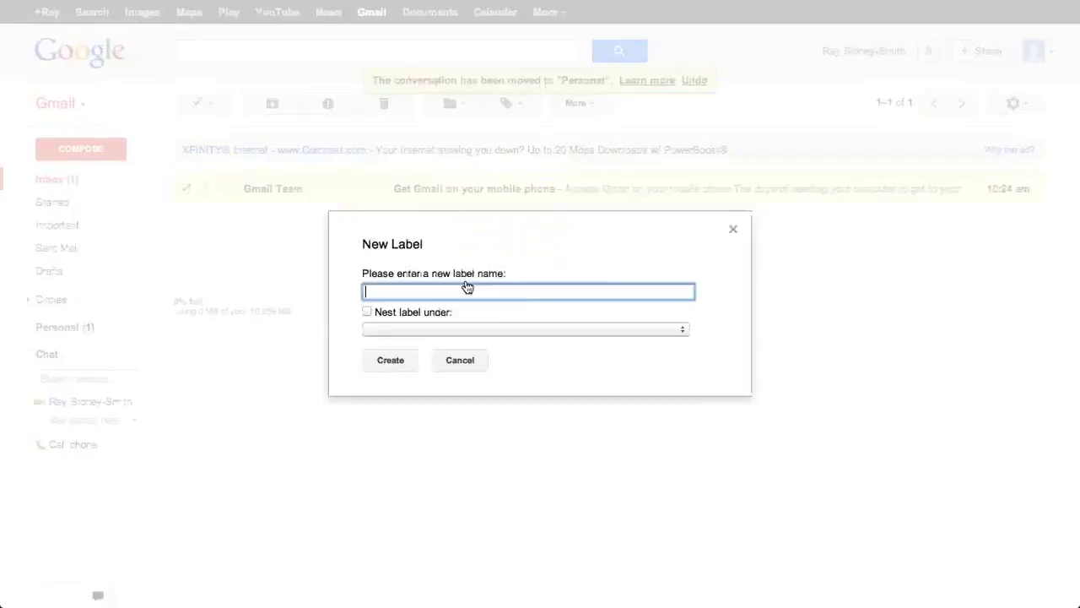
pyautogui.write('Fun')
pyautogui.click(409, 360)
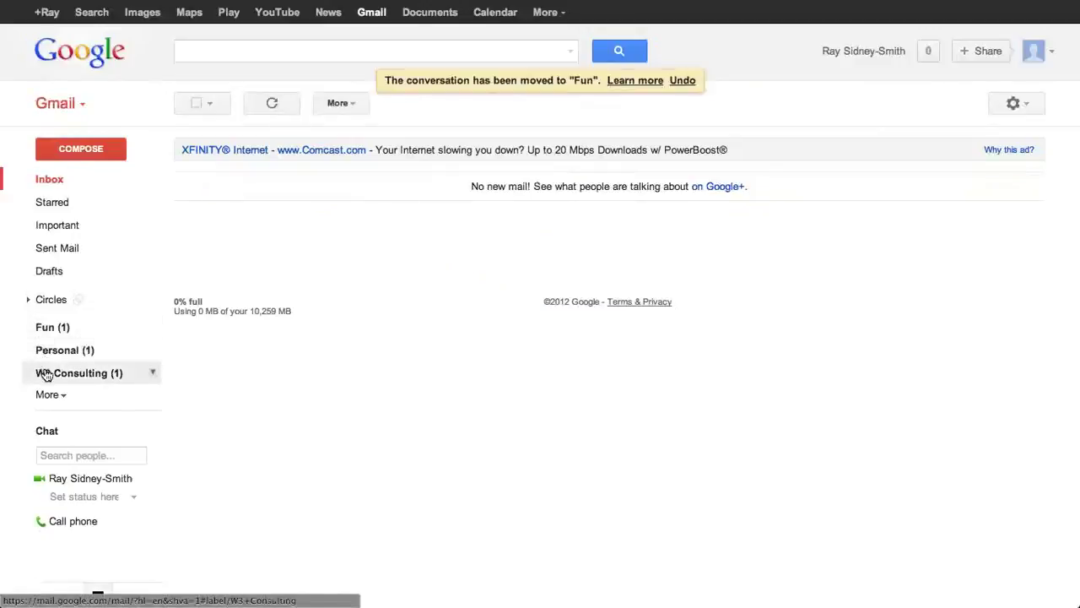
pyautogui.moveTo(45, 374); pyautogui.dragTo(354, 217)
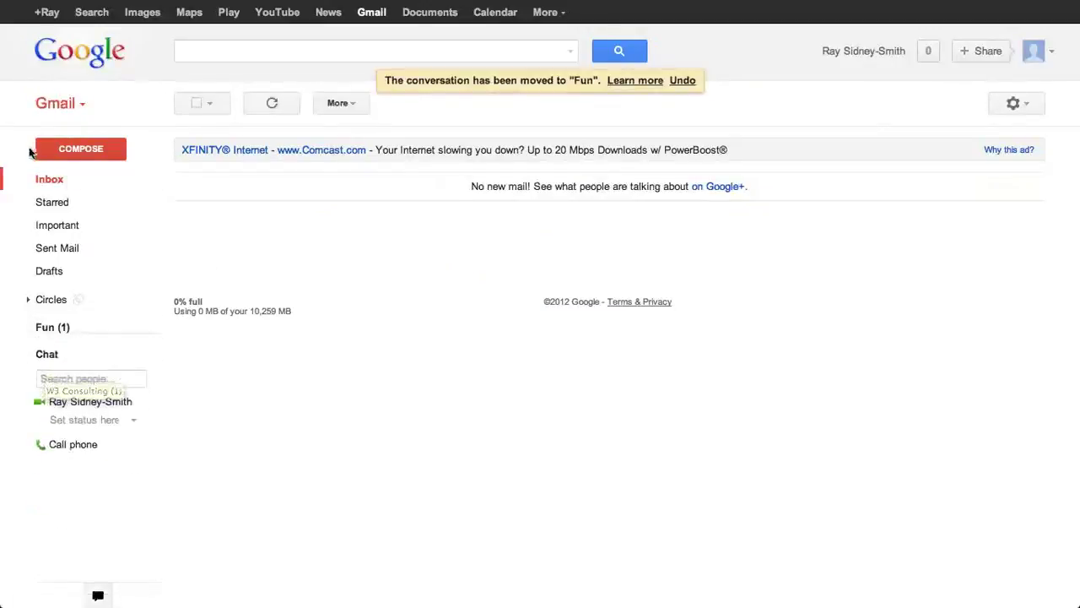
# Step: Drag the conversations from the Fun, Personal and W3 Consulting labels back onto Inbox
pyautogui.click(51, 329)
pyautogui.moveTo(173, 188); pyautogui.dragTo(39, 178)
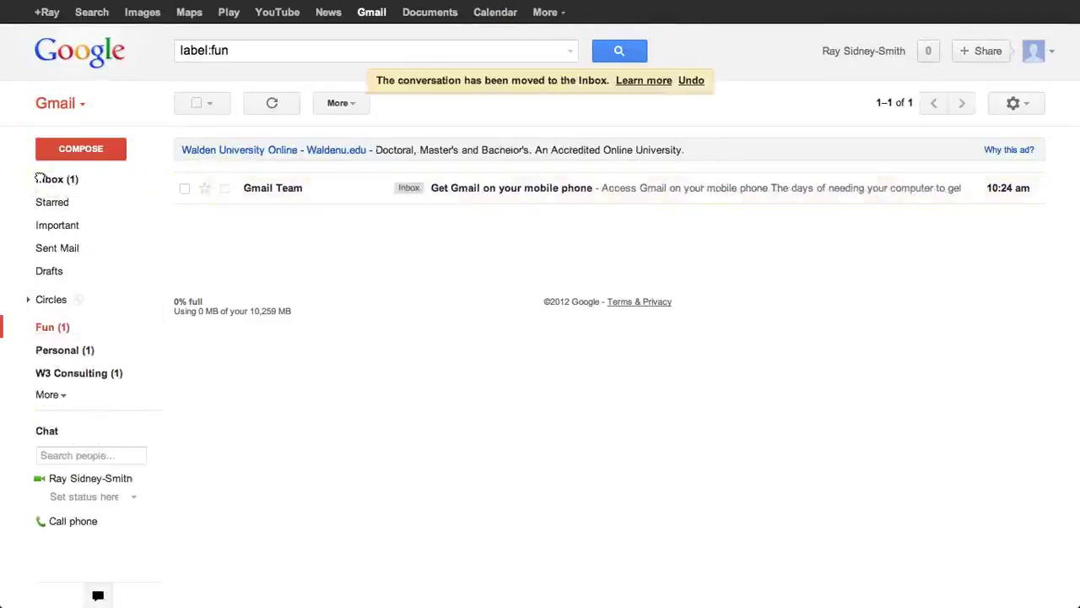
pyautogui.moveTo(43, 323)
pyautogui.click(52, 349)
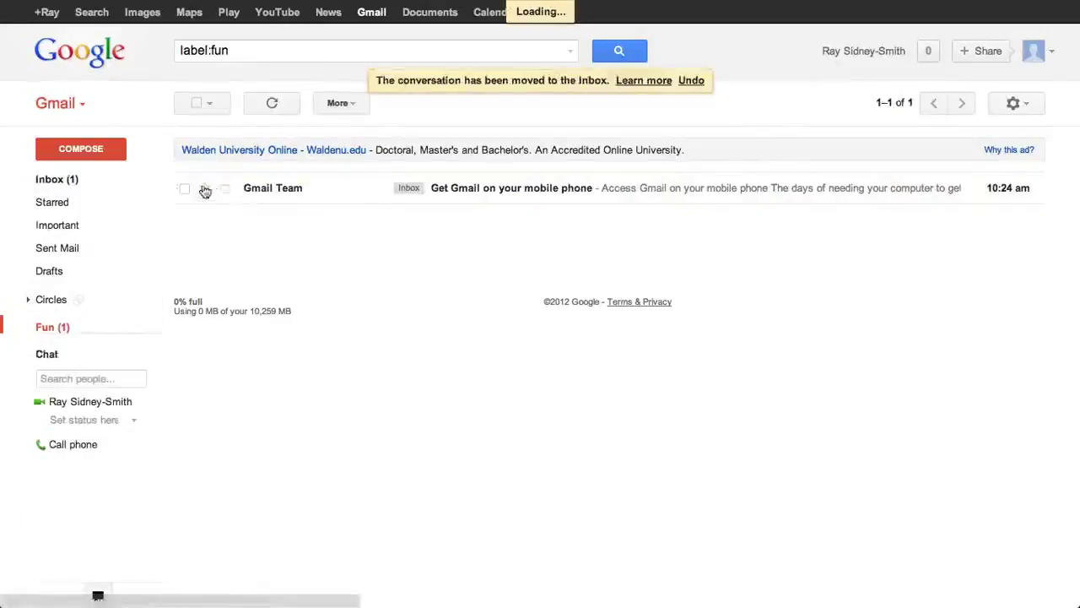
pyautogui.moveTo(181, 187); pyautogui.dragTo(48, 177)
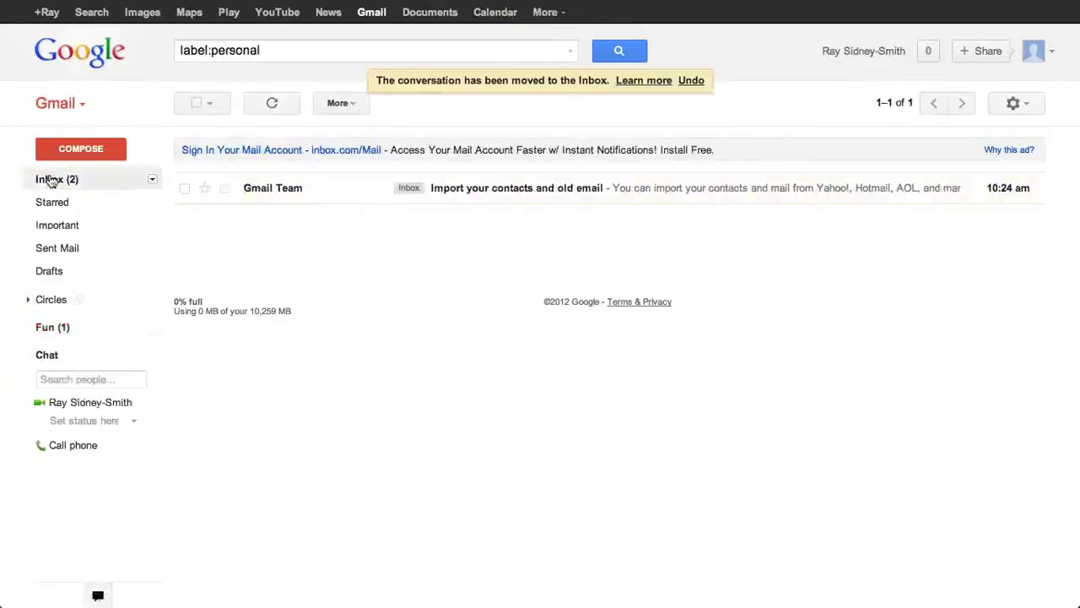
pyautogui.click(49, 372)
pyautogui.moveTo(190, 189); pyautogui.dragTo(44, 177)
pyautogui.click(47, 179)
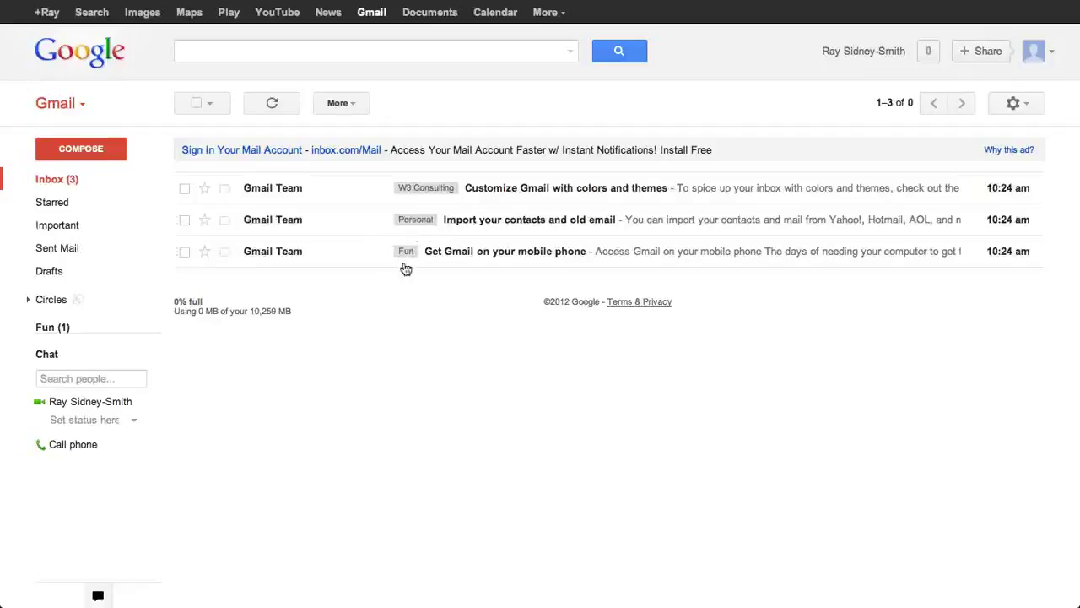
# Step: Select Customize Gmail, Import your contacts and Get Gmail on your mobile phone, and apply the Fun label
pyautogui.click(184, 188)
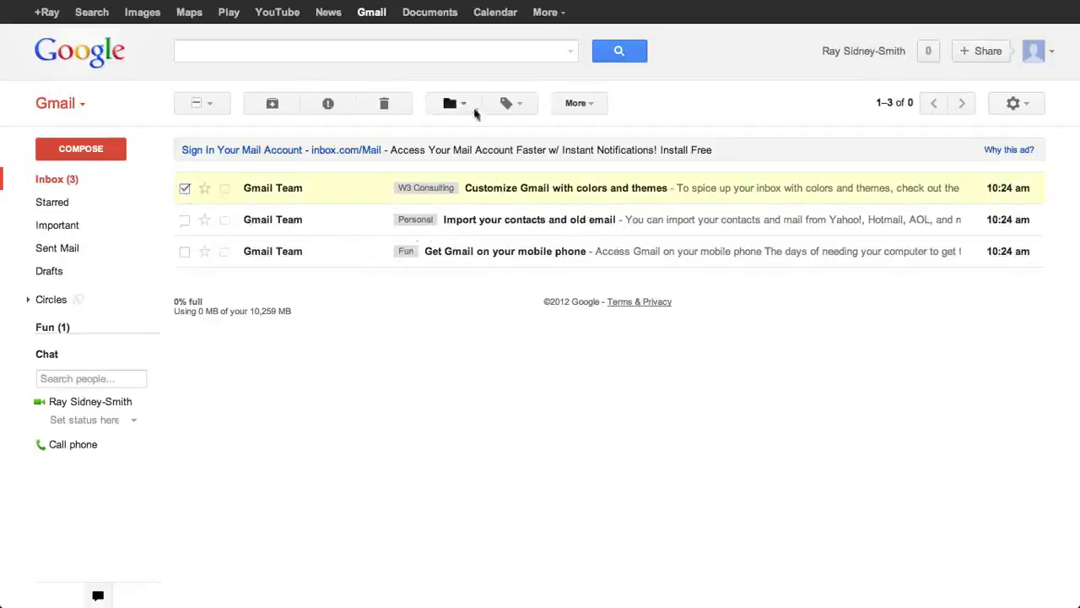
pyautogui.click(182, 220)
pyautogui.click(184, 254)
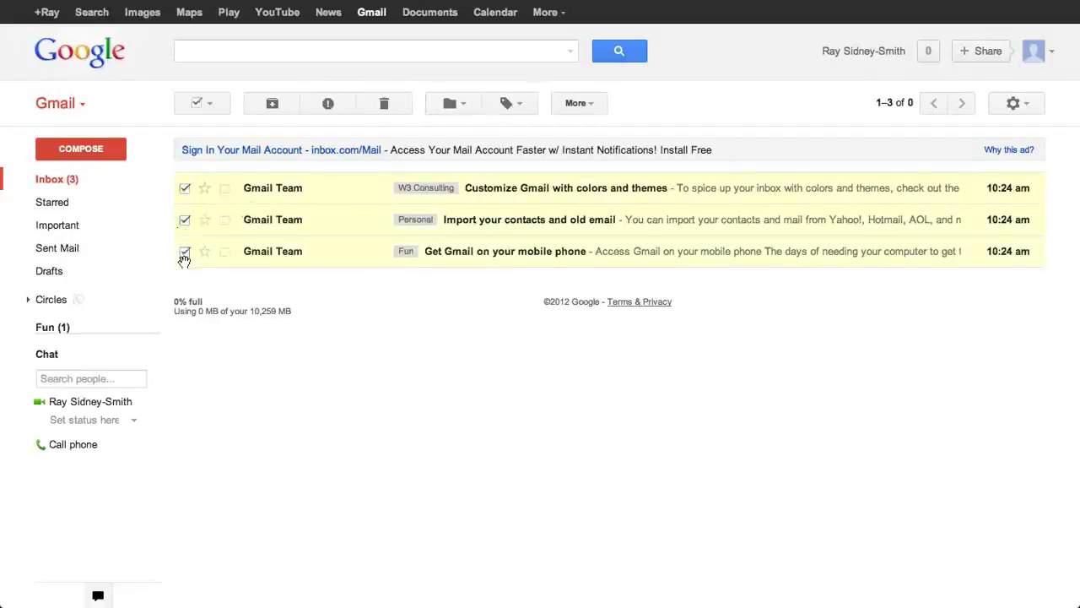
pyautogui.click(514, 104)
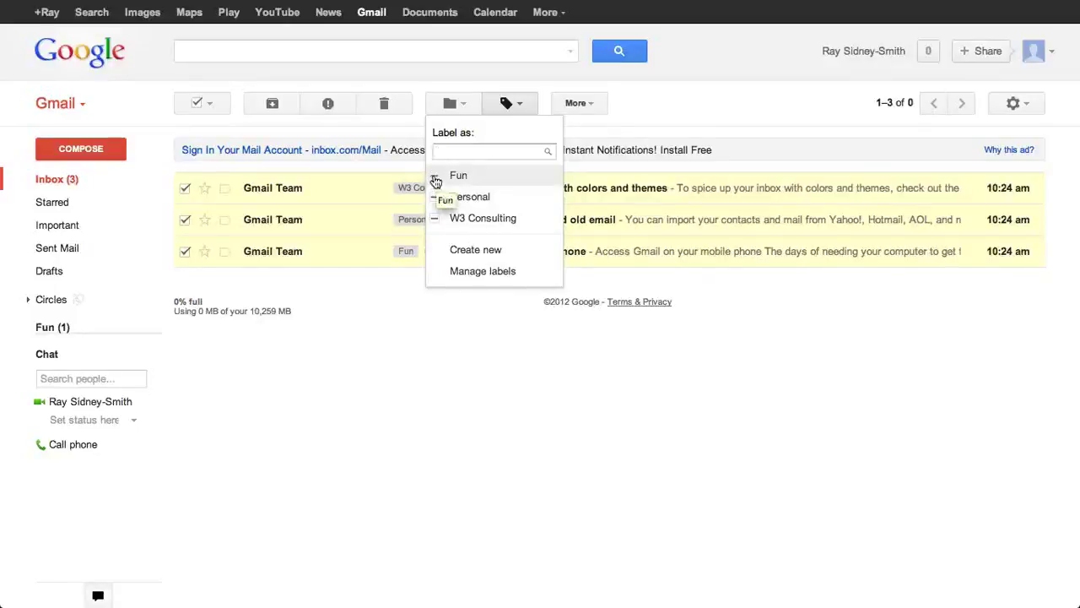
pyautogui.click(436, 177)
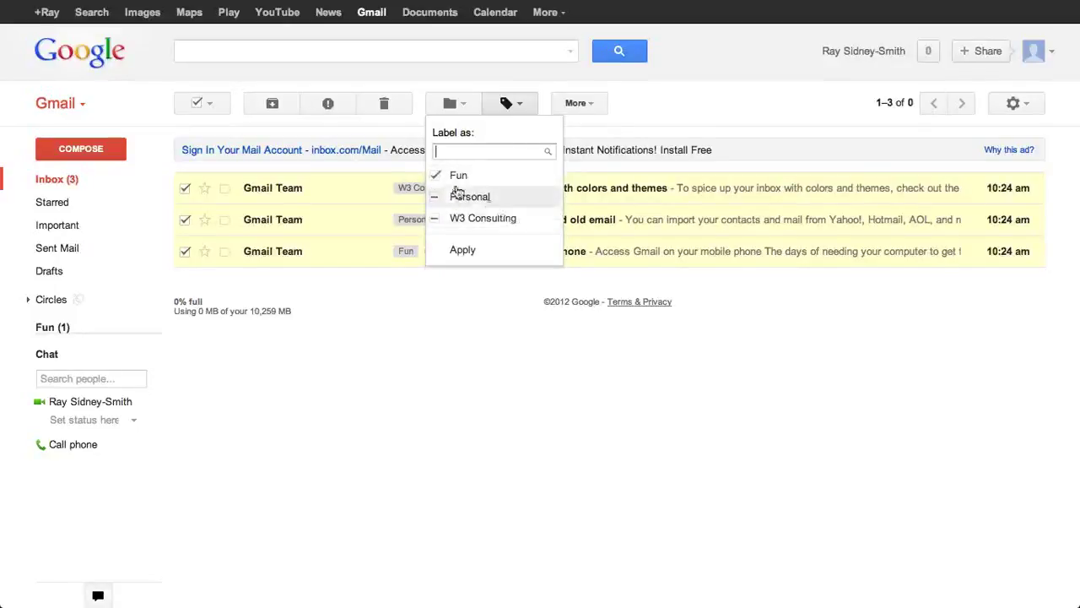
pyautogui.click(463, 250)
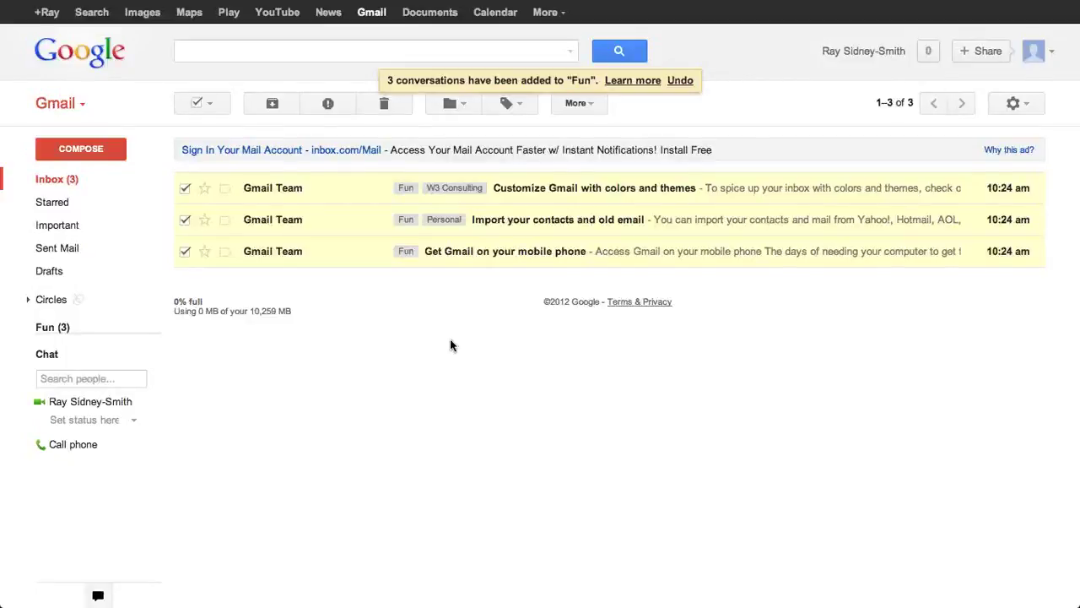
pyautogui.moveTo(49, 330)
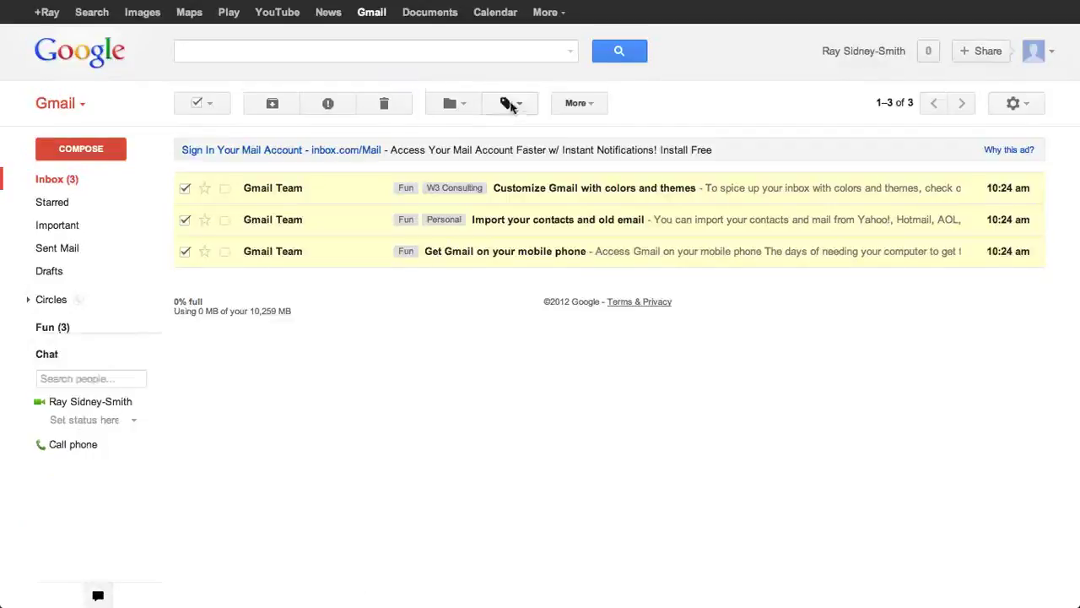
# Step: Keep only Customize Gmail selected and show the Gmail/Contacts/Tasks switch list
pyautogui.click(593, 104)
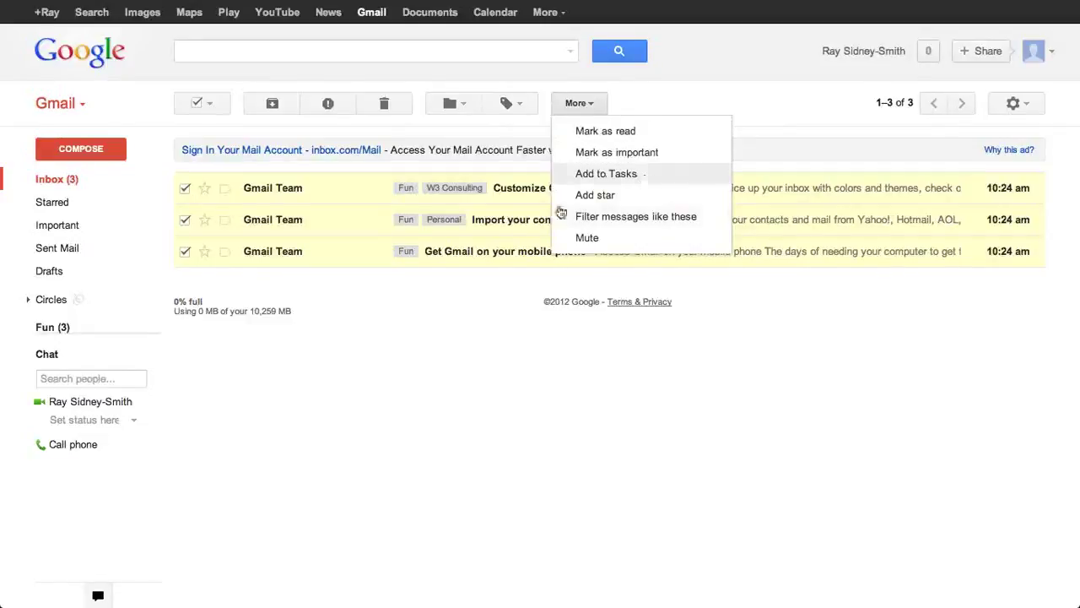
pyautogui.click(169, 224)
pyautogui.click(184, 220)
pyautogui.click(184, 251)
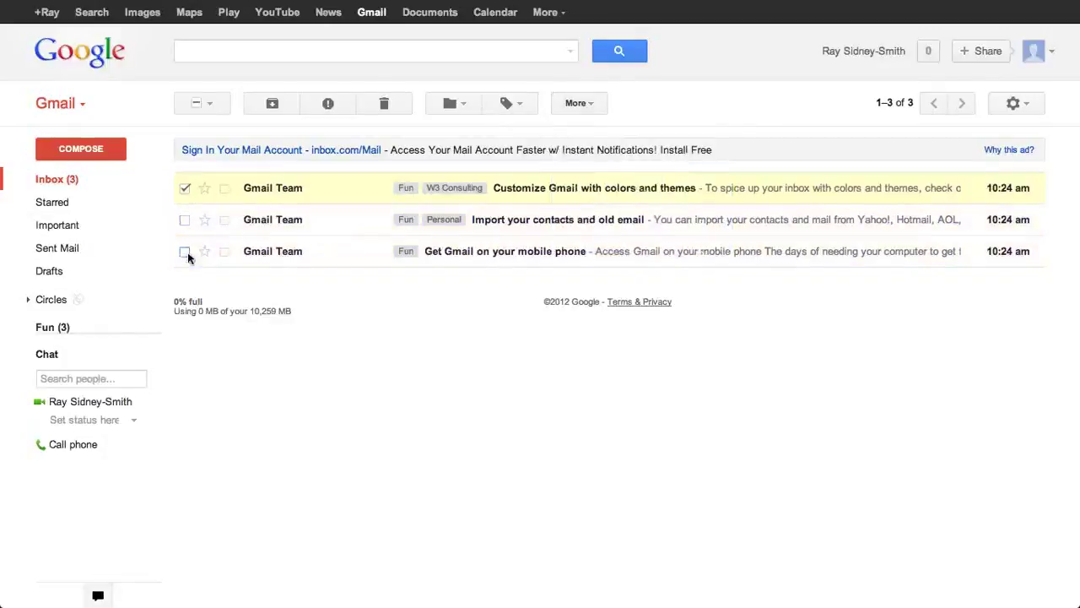
pyautogui.click(81, 106)
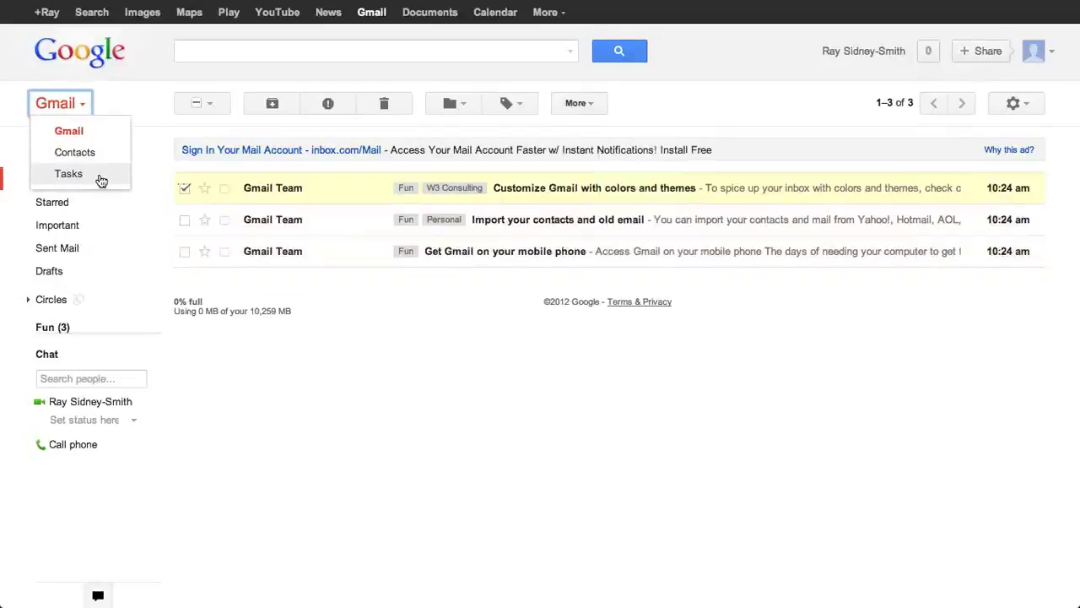
# Step: Close the app switcher and show More actions like Add to Tasks and Mute for Customize Gmail
pyautogui.click(660, 106)
pyautogui.click(591, 103)
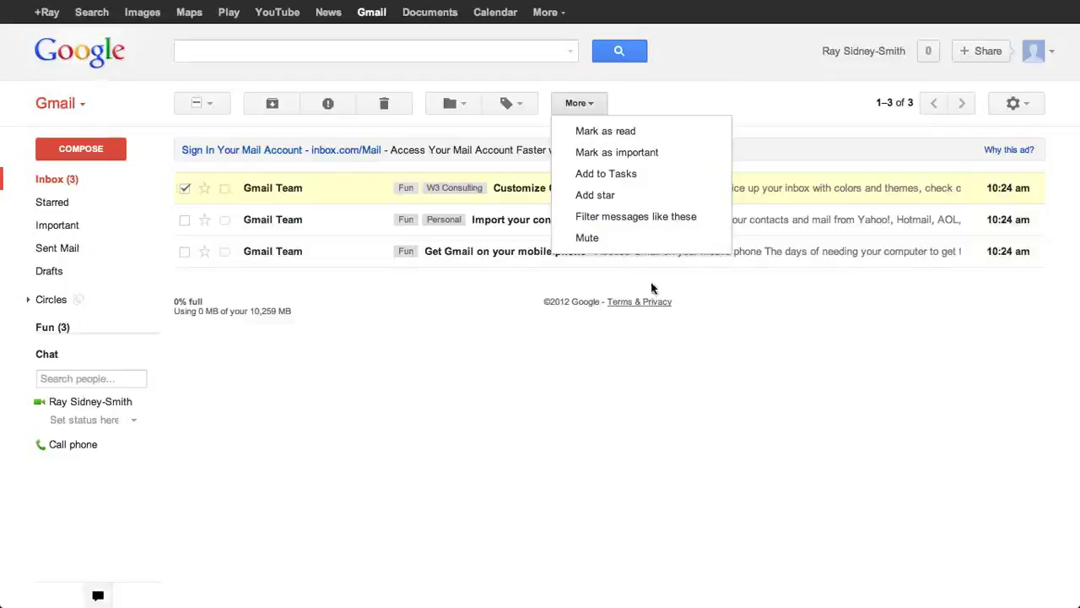
# Step: Dismiss the More actions list and deselect the Customize Gmail conversation
pyautogui.click(185, 188)
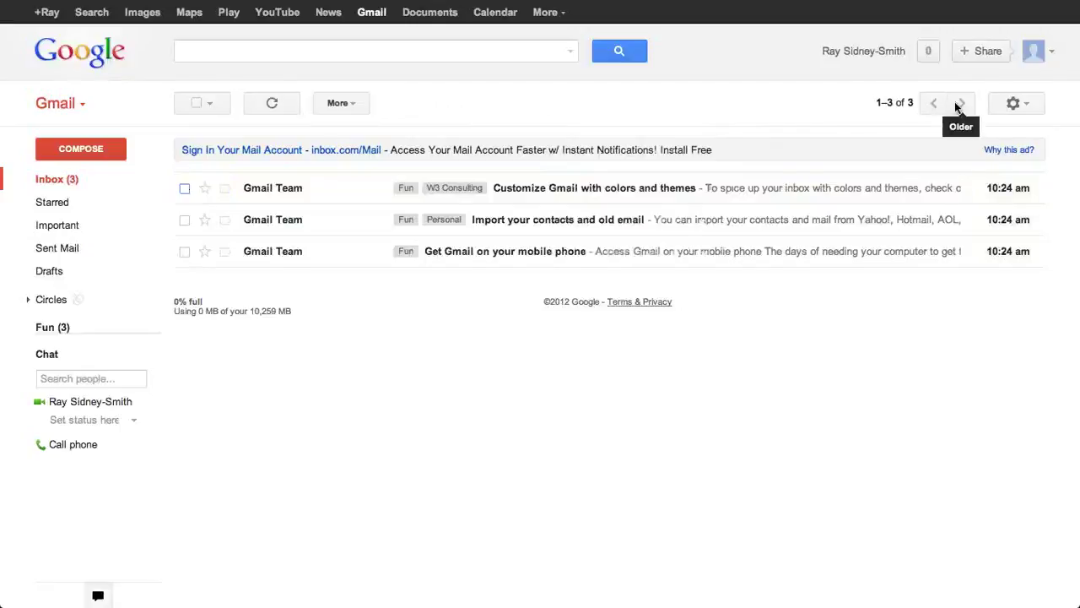
# Step: Show the Newest/Oldest sort options from the '1–3 of 3' count, closing and reopening them
pyautogui.click(881, 107)
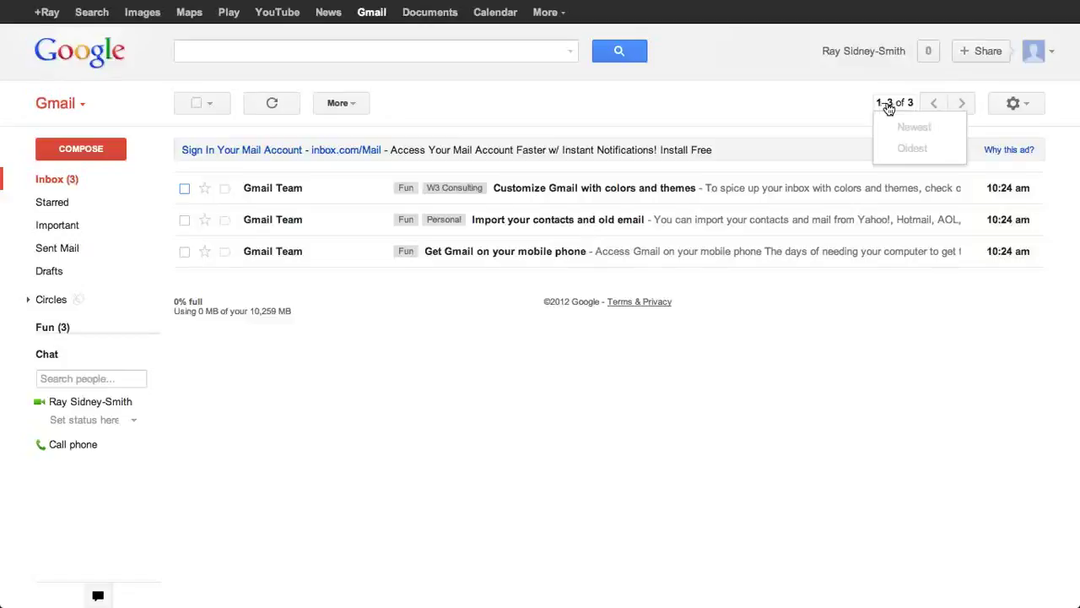
pyautogui.click(792, 105)
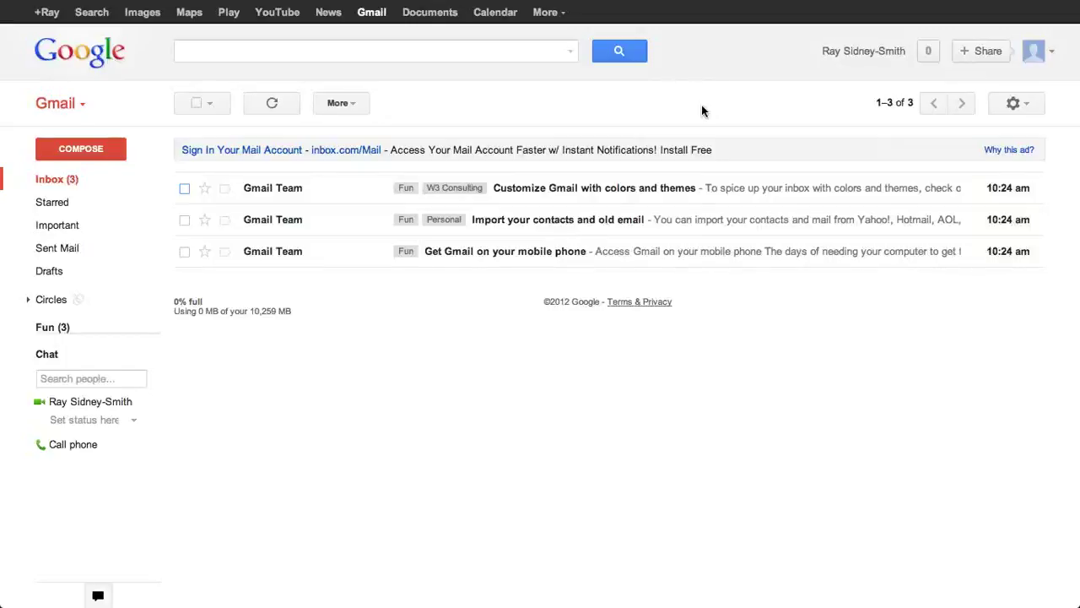
pyautogui.click(902, 110)
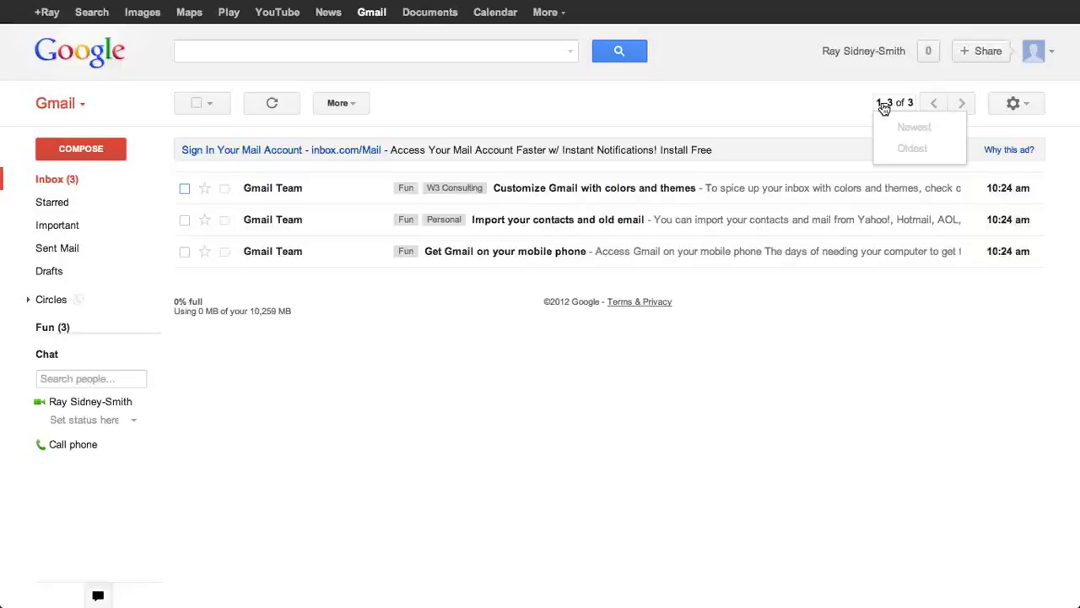
# Step: Dismiss the sort options and open the gear menu with Comfortable, Cozy and Compact densities
pyautogui.click(882, 107)
pyautogui.click(883, 105)
pyautogui.click(825, 101)
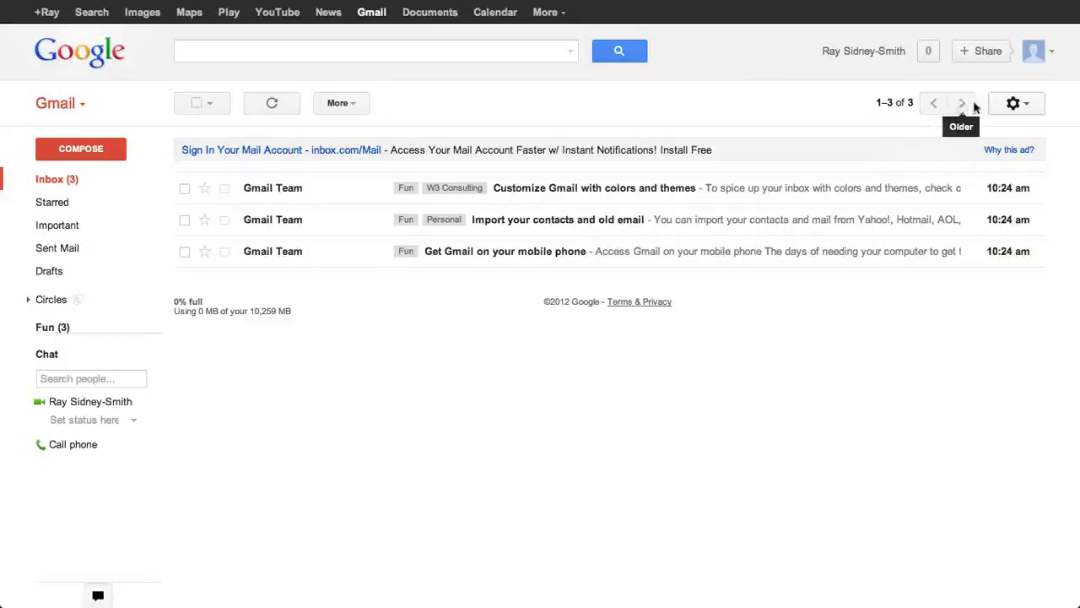
pyautogui.click(1033, 107)
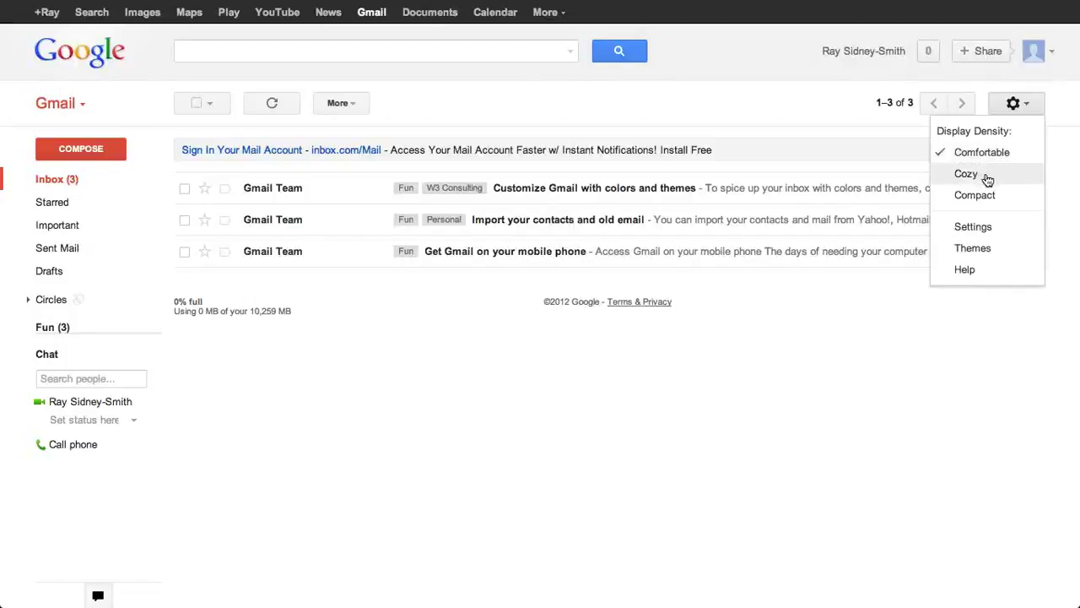
# Step: Switch the inbox density to Cozy, then Compact, then back to Comfortable
pyautogui.click(987, 175)
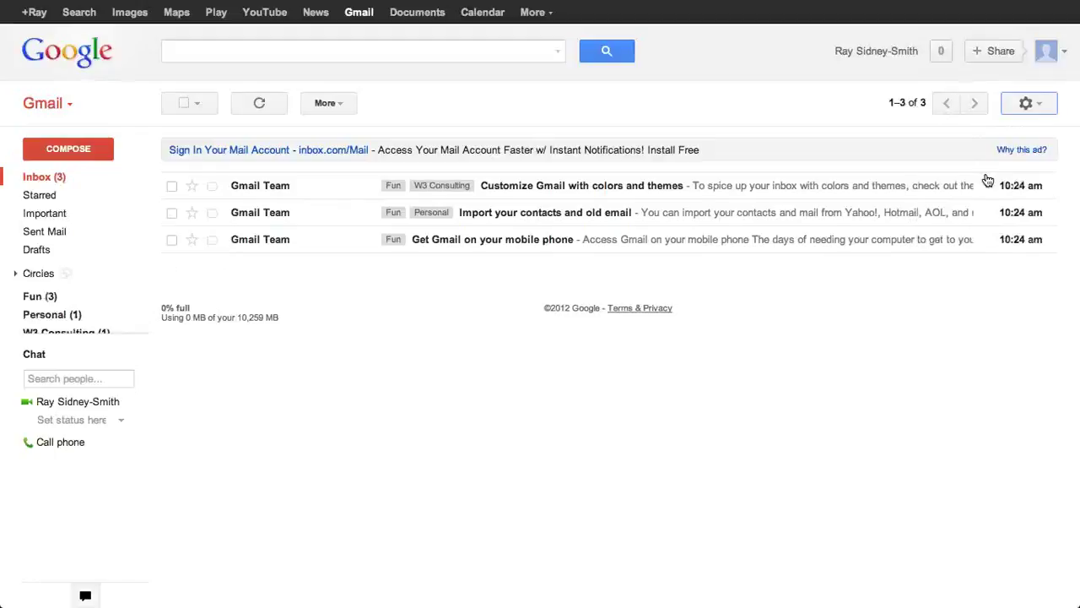
pyautogui.click(1028, 104)
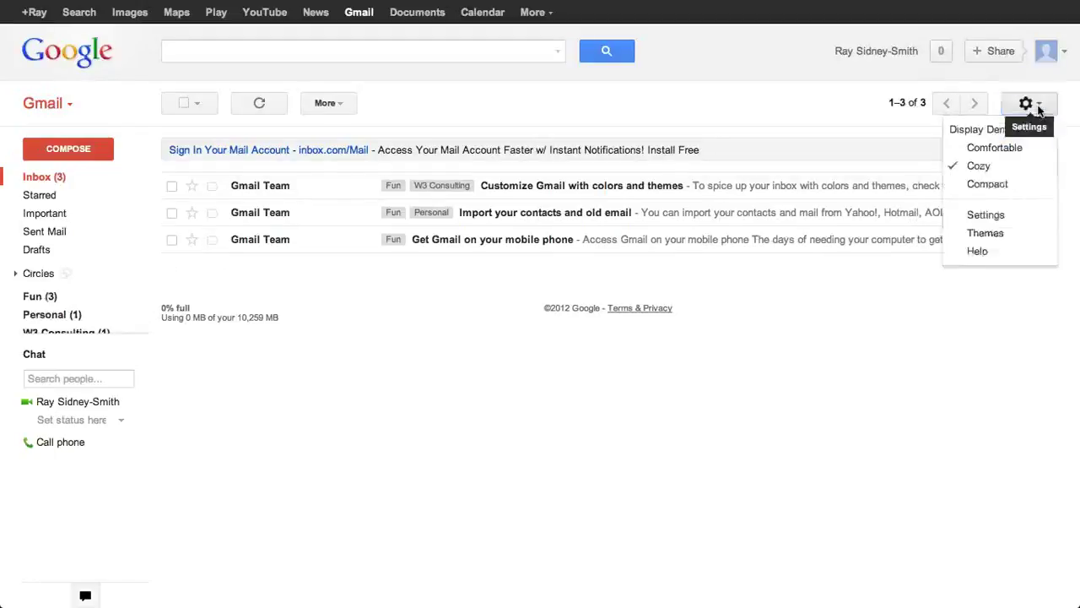
pyautogui.click(987, 185)
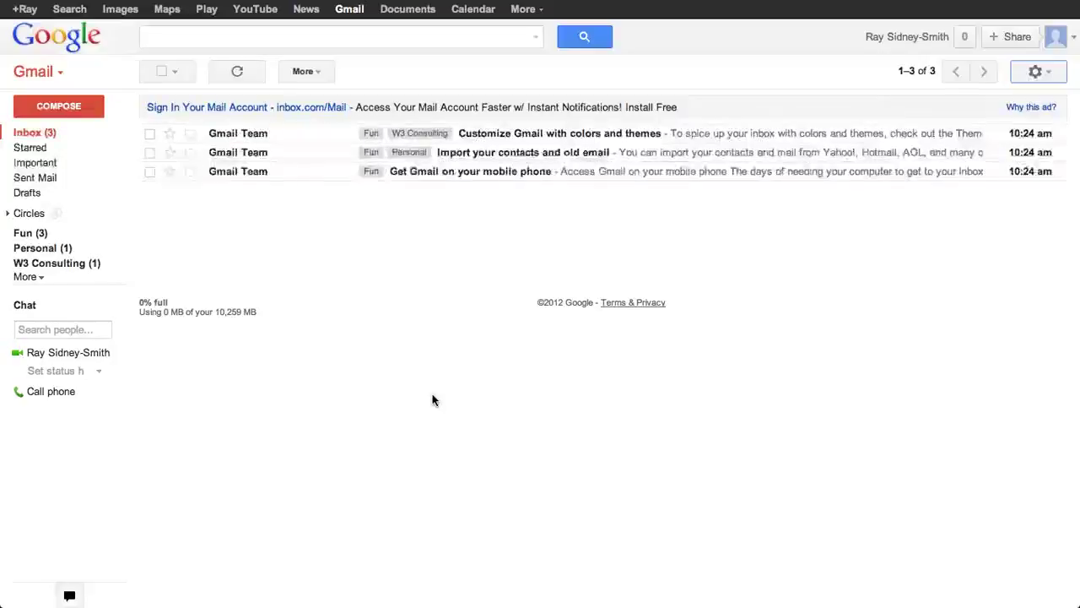
pyautogui.click(1037, 75)
pyautogui.click(1001, 111)
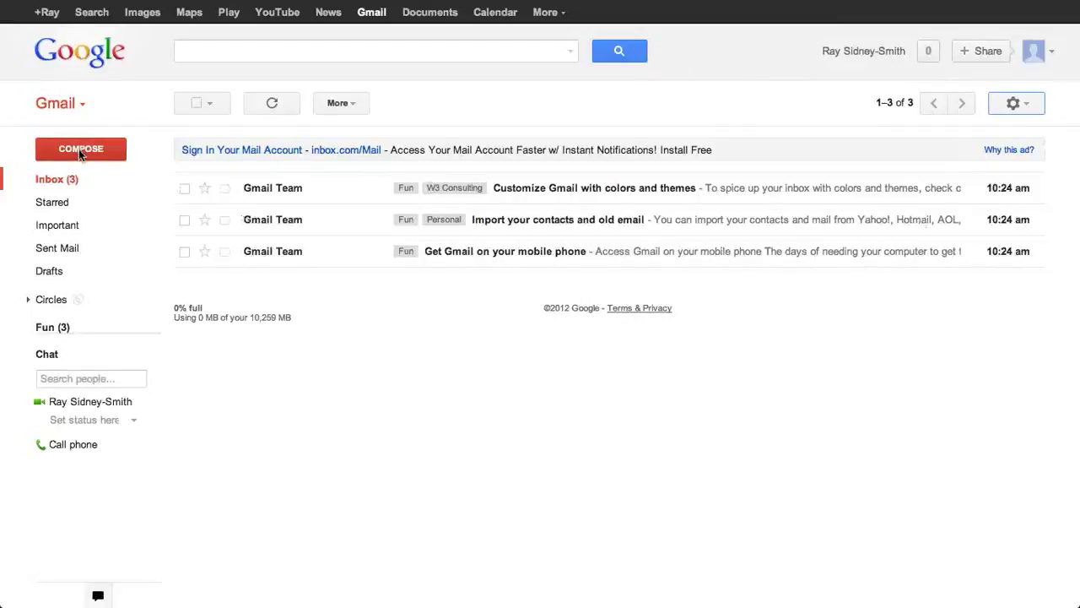
# Step: Save a draft to the owner's address, subject 'New Project for W3 Consulting', body 'asdf asdf asdf'
pyautogui.click(80, 150)
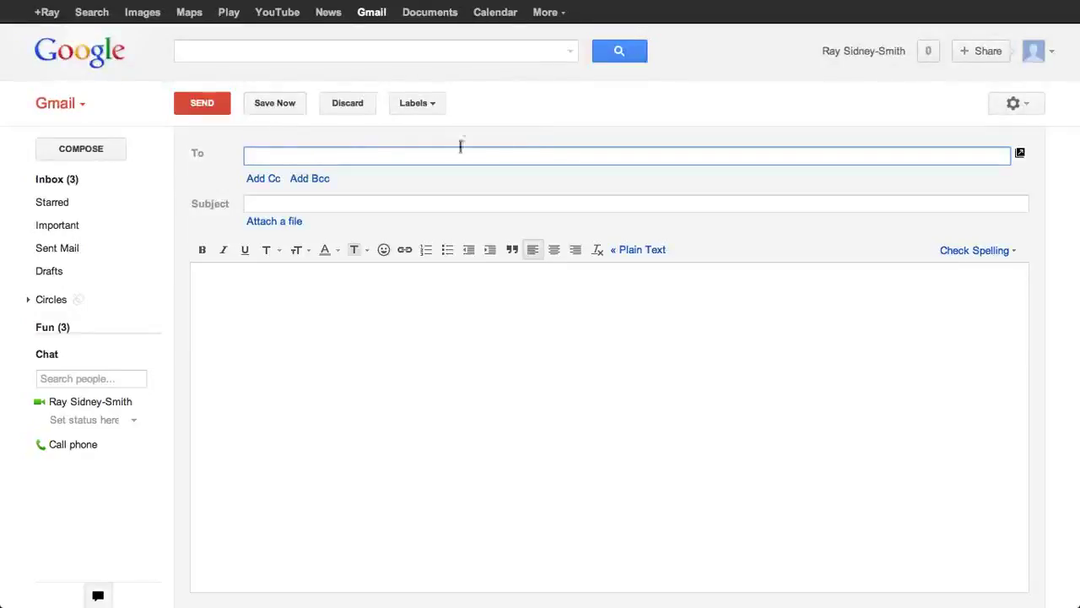
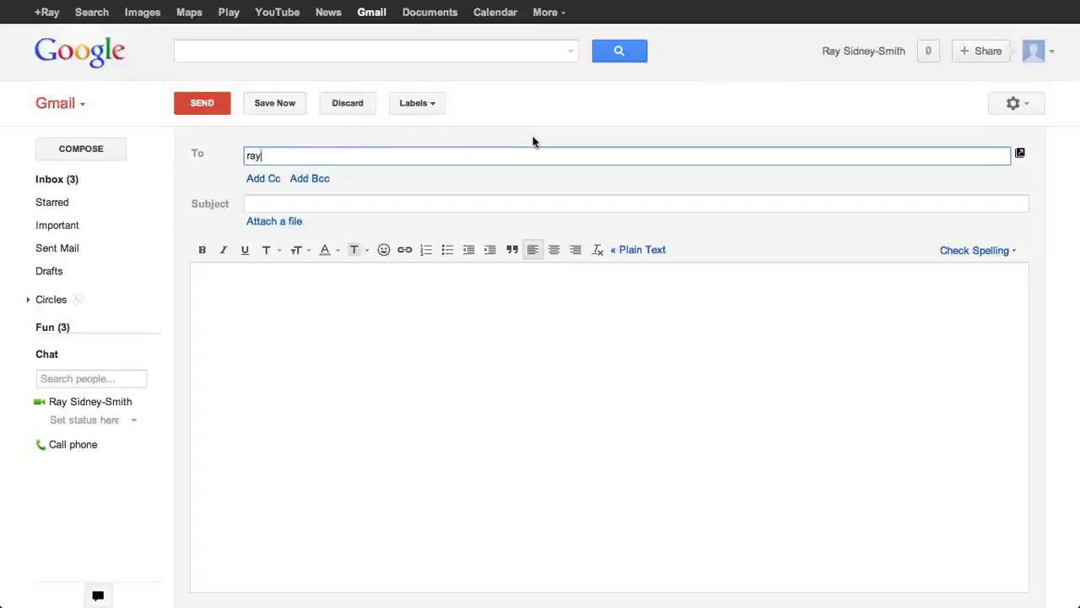
pyautogui.press('Tab')
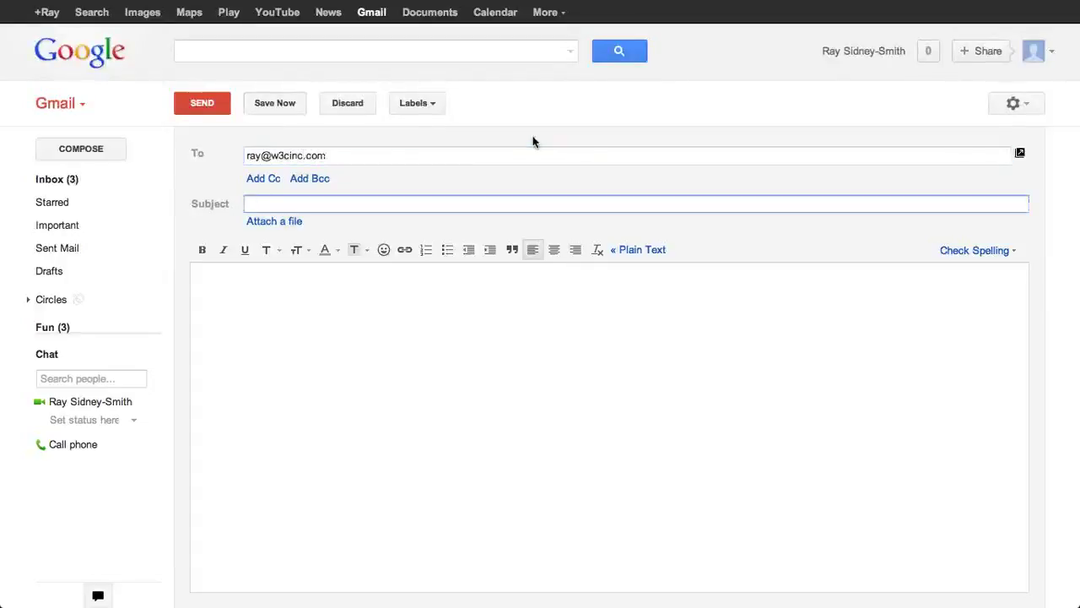
pyautogui.write('N')
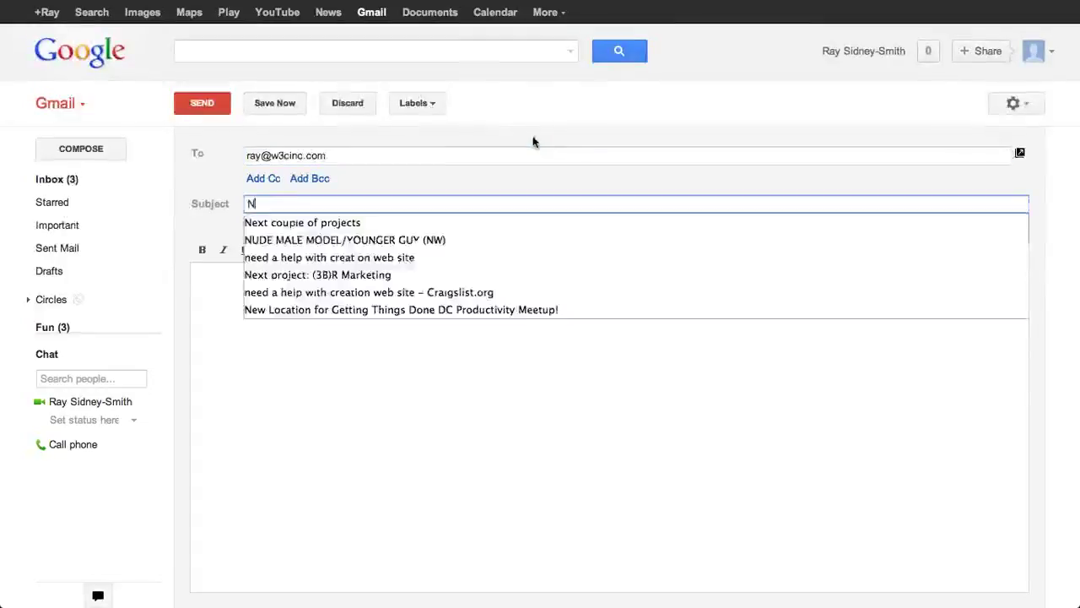
pyautogui.write('ew Task for:')
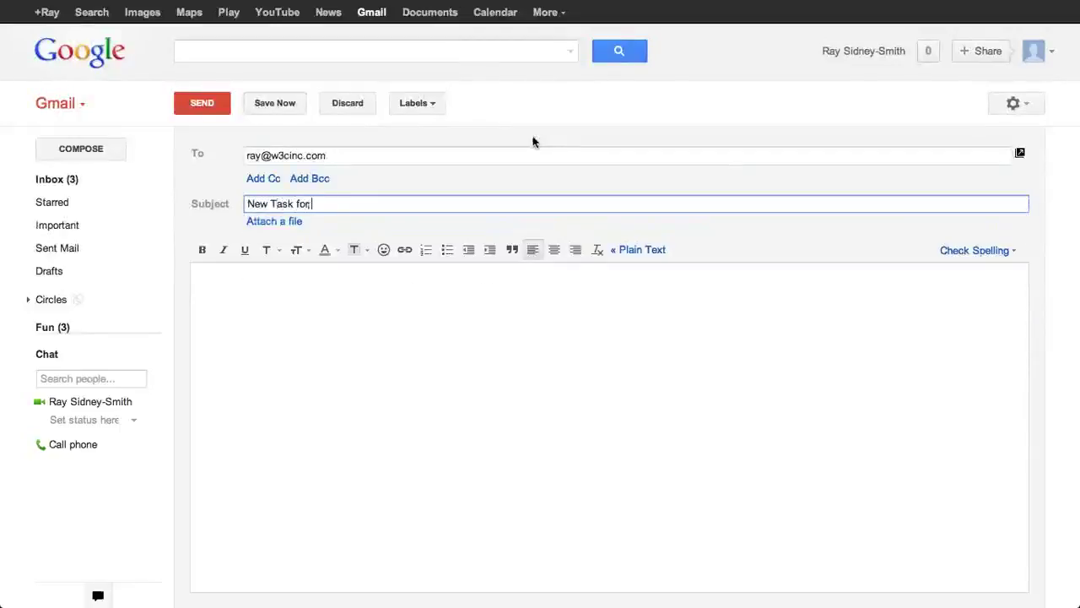
pyautogui.press('BackSpace')
pyautogui.press('BackSpace')
pyautogui.press('BackSpace')
pyautogui.press('BackSpace')
pyautogui.press('BackSpace')
pyautogui.press('BackSpace')
pyautogui.press('BackSpace')
pyautogui.press('BackSpace')
pyautogui.write('P')
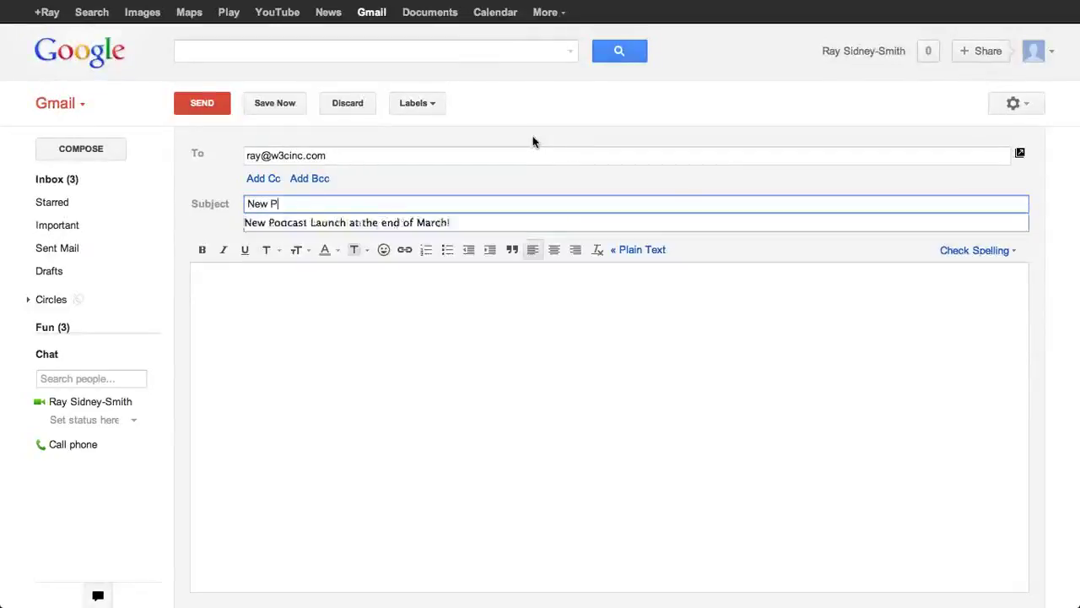
pyautogui.write('roject for W3 Consulting')
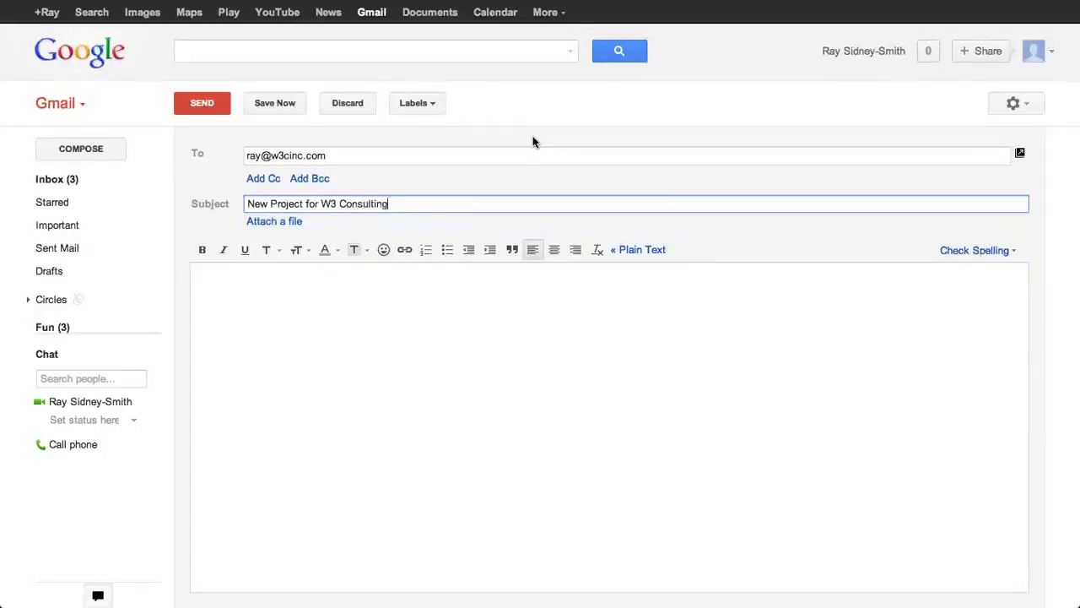
pyautogui.press('Tab')
pyautogui.write('asdf asdf asdf')
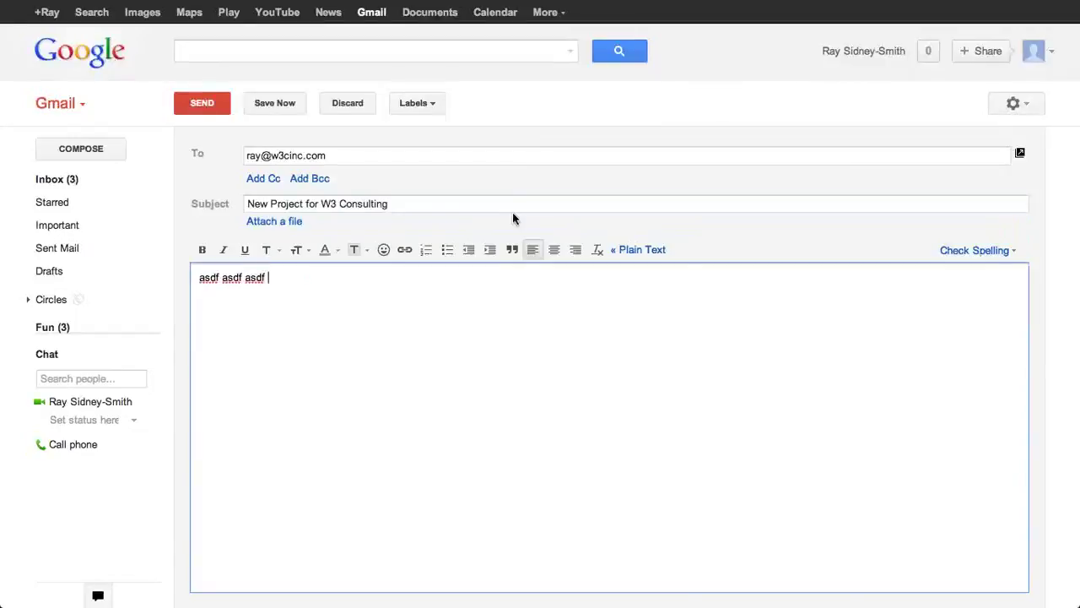
pyautogui.click(274, 103)
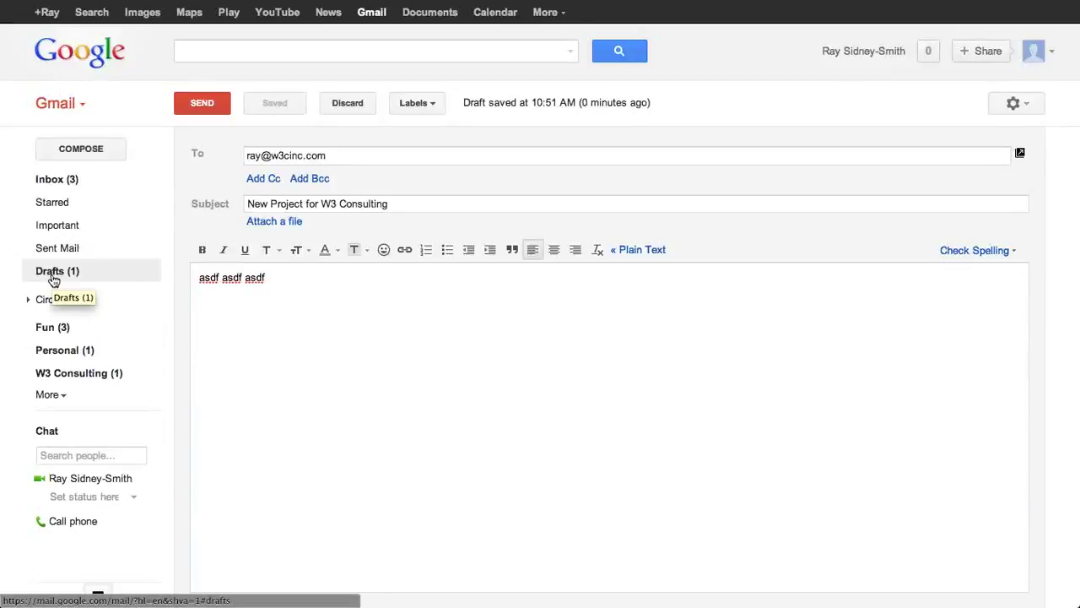
# Step: Open the Drafts folder and tick the 'New Project for W3 Consulting' draft
pyautogui.click(52, 274)
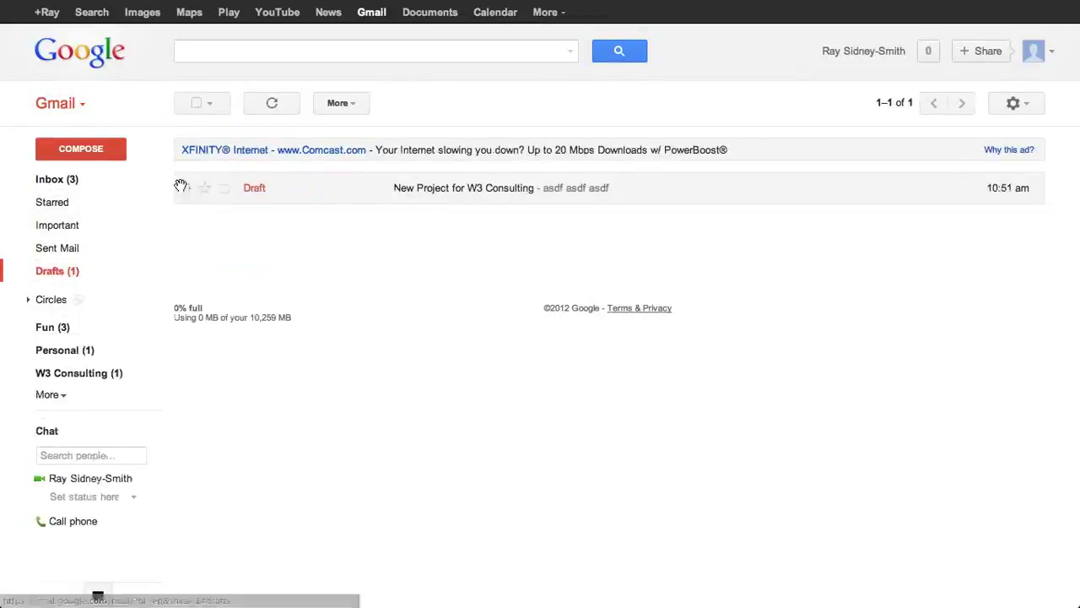
pyautogui.click(184, 190)
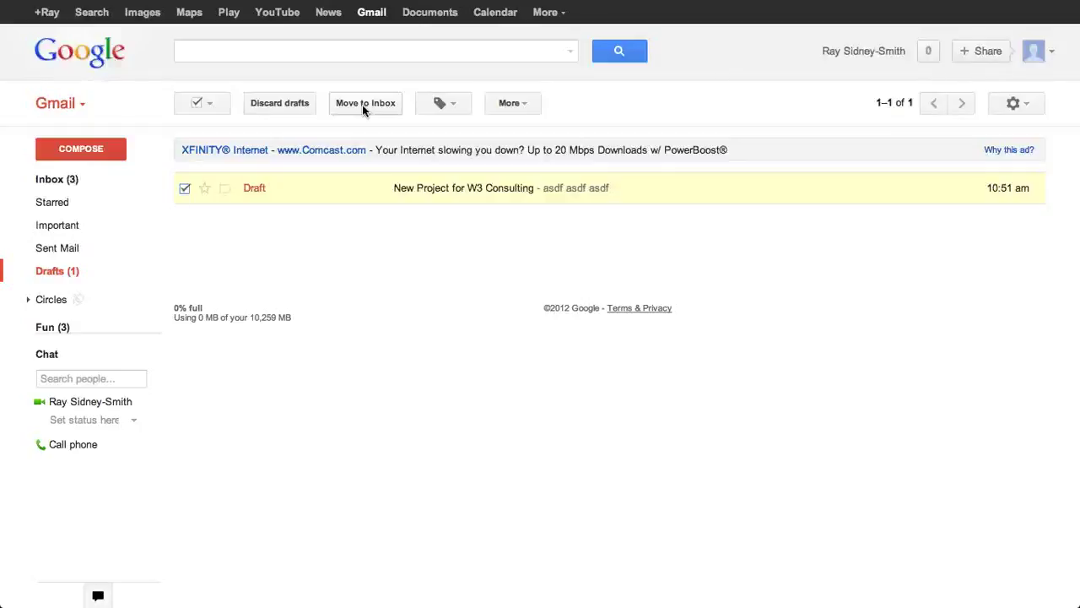
# Step: Move the checked draft to the Inbox and switch to the inbox list above the Gmail Team conversations
pyautogui.click(362, 105)
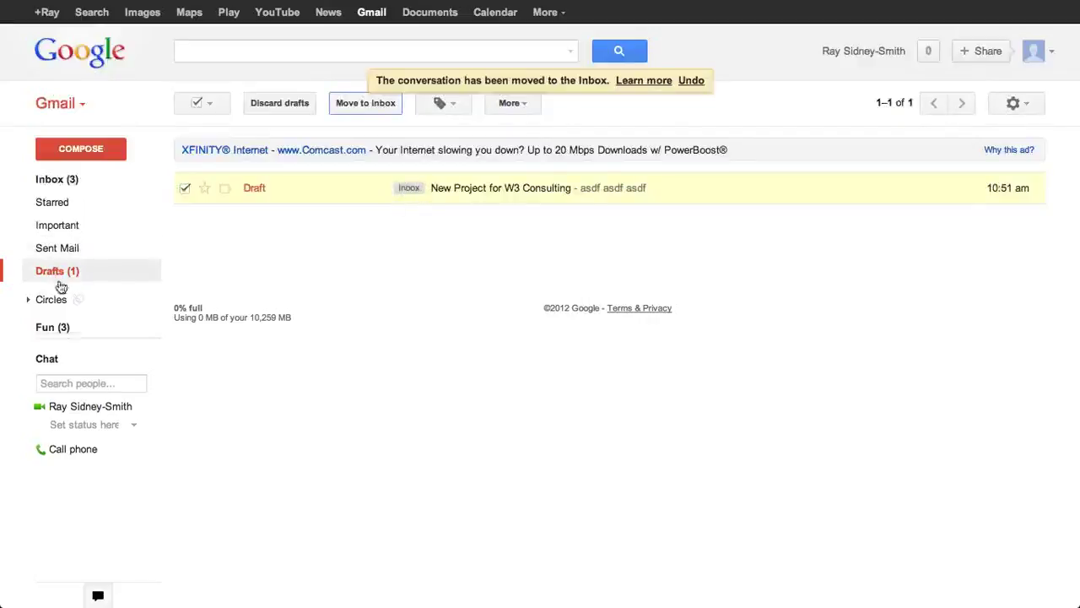
pyautogui.moveTo(60, 285)
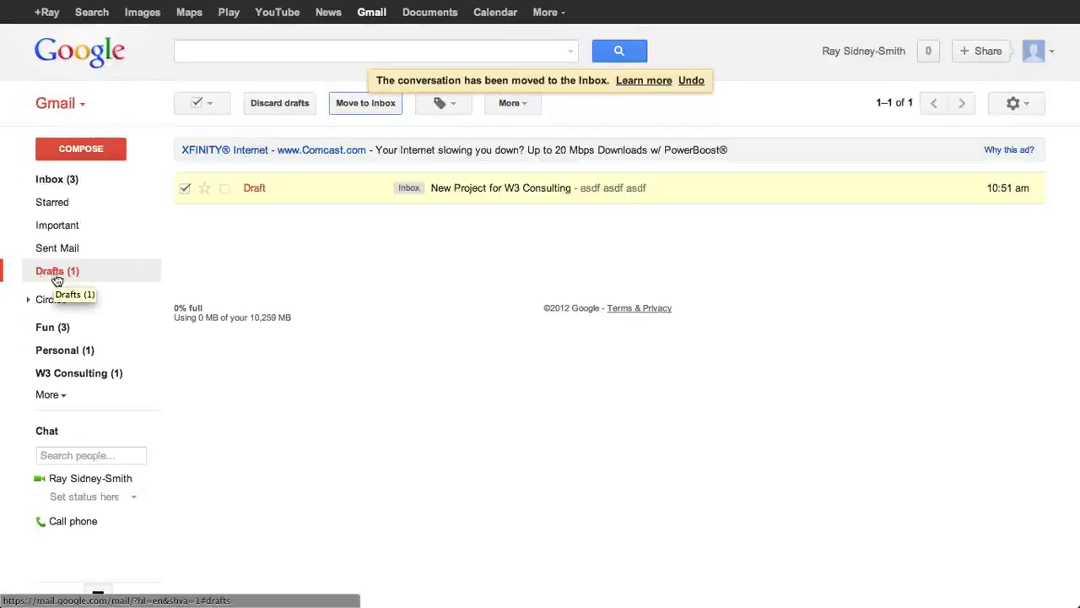
pyautogui.click(49, 184)
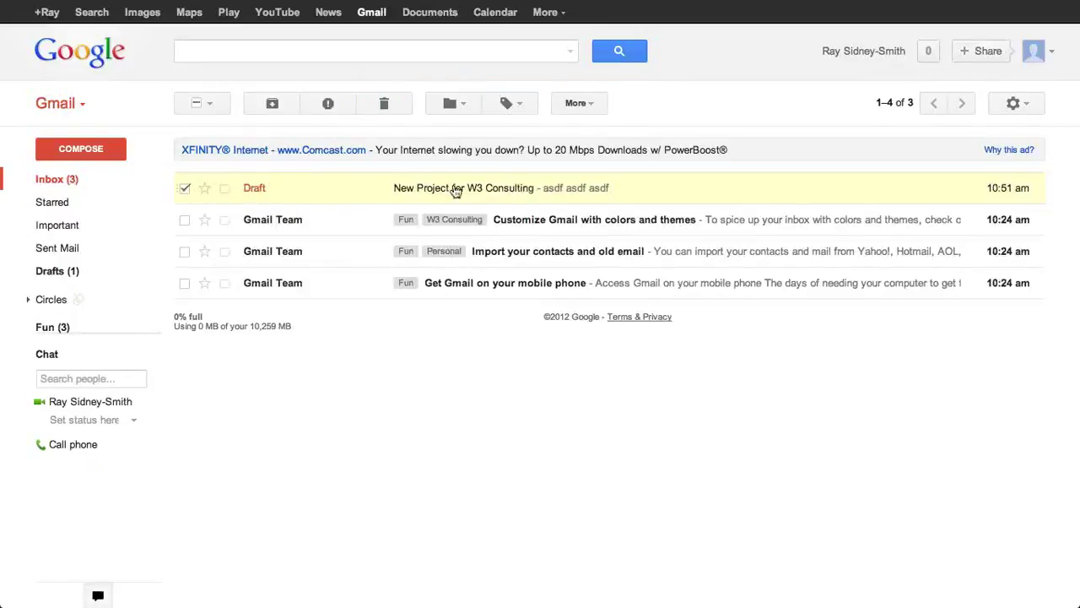
# Step: Uncheck the draft row, open 'New Project for W3 Consulting' in the editor and show its label options
pyautogui.click(184, 188)
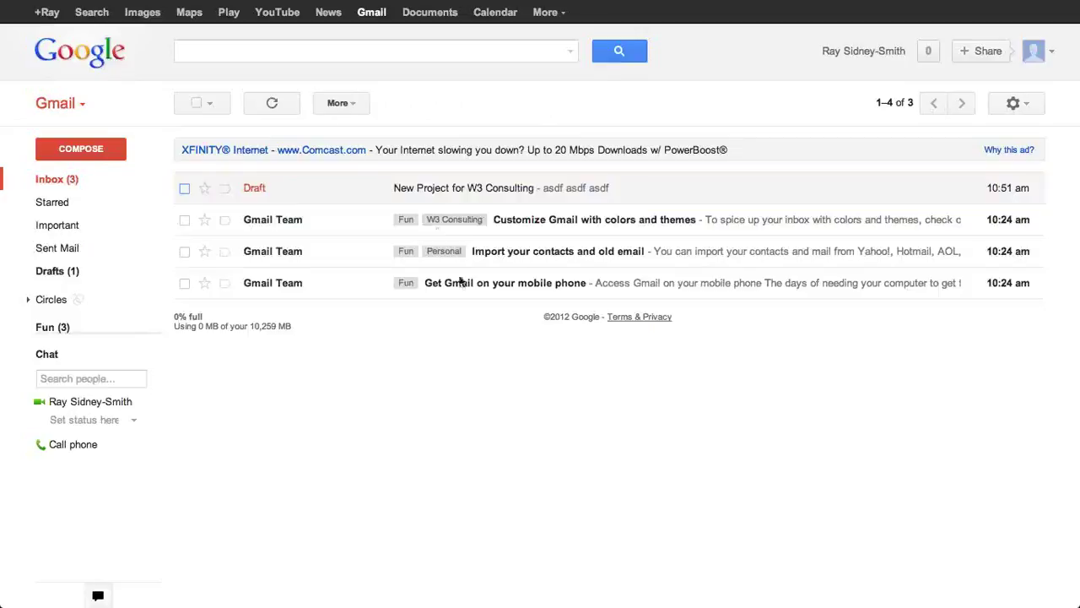
pyautogui.click(464, 188)
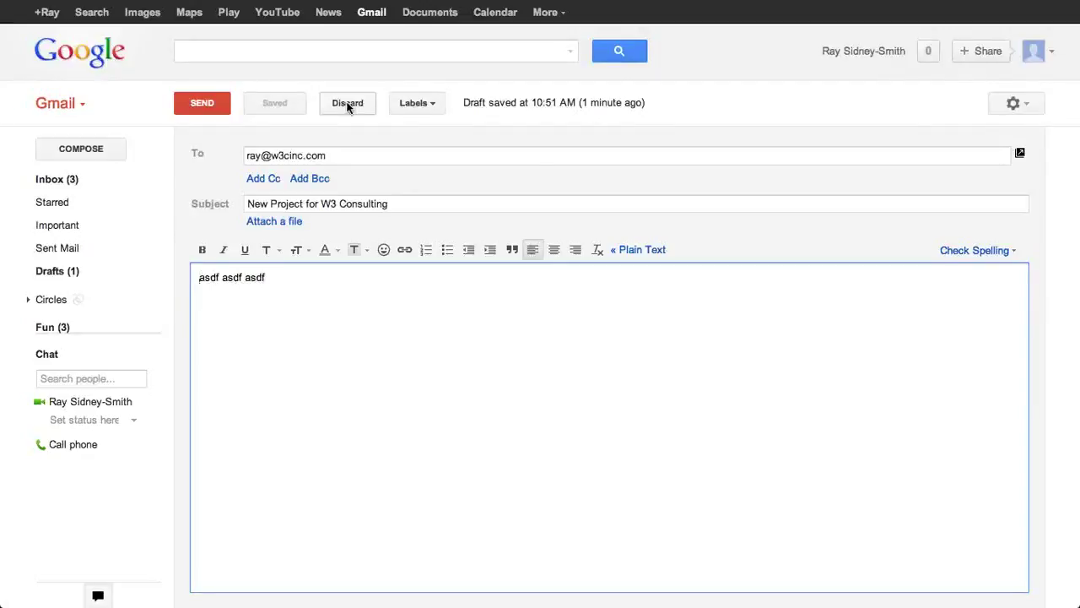
pyautogui.click(428, 104)
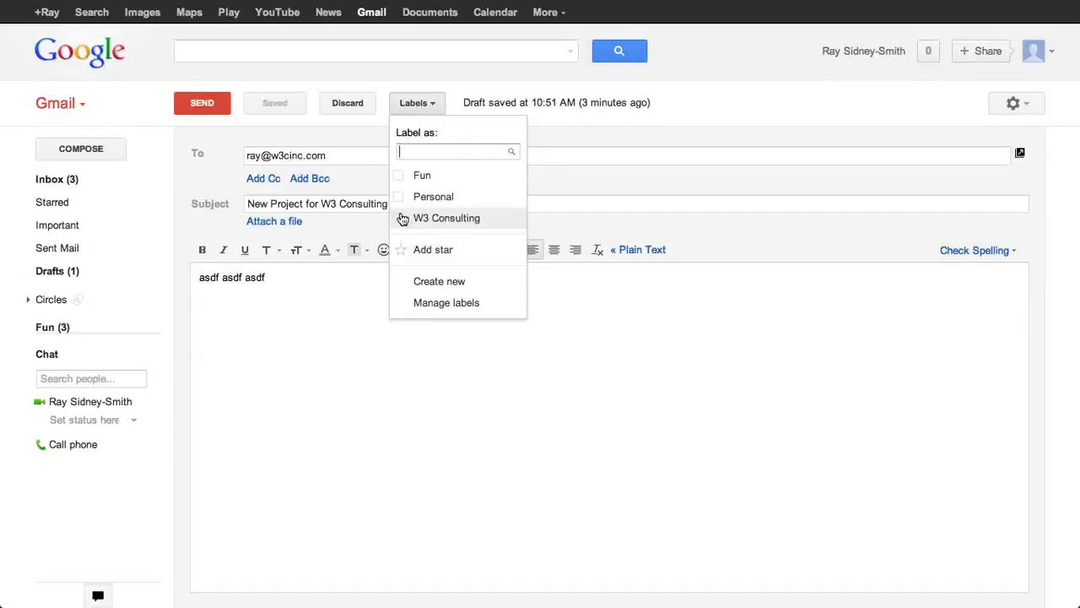
pyautogui.click(650, 114)
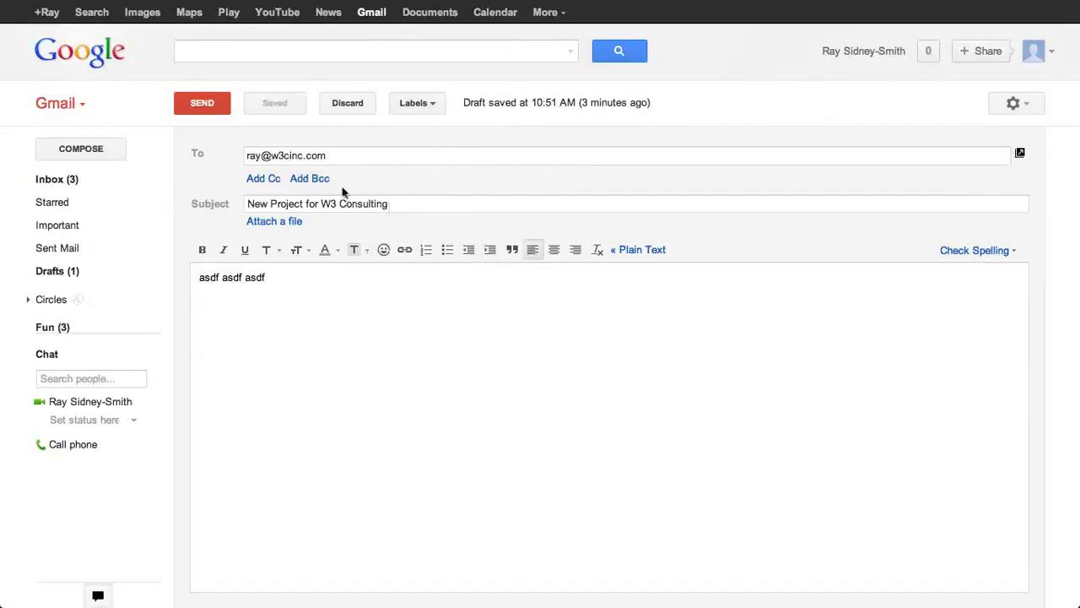
# Step: Place the cursor at the end of the To field and type ', ' after the recipient
pyautogui.click(349, 154)
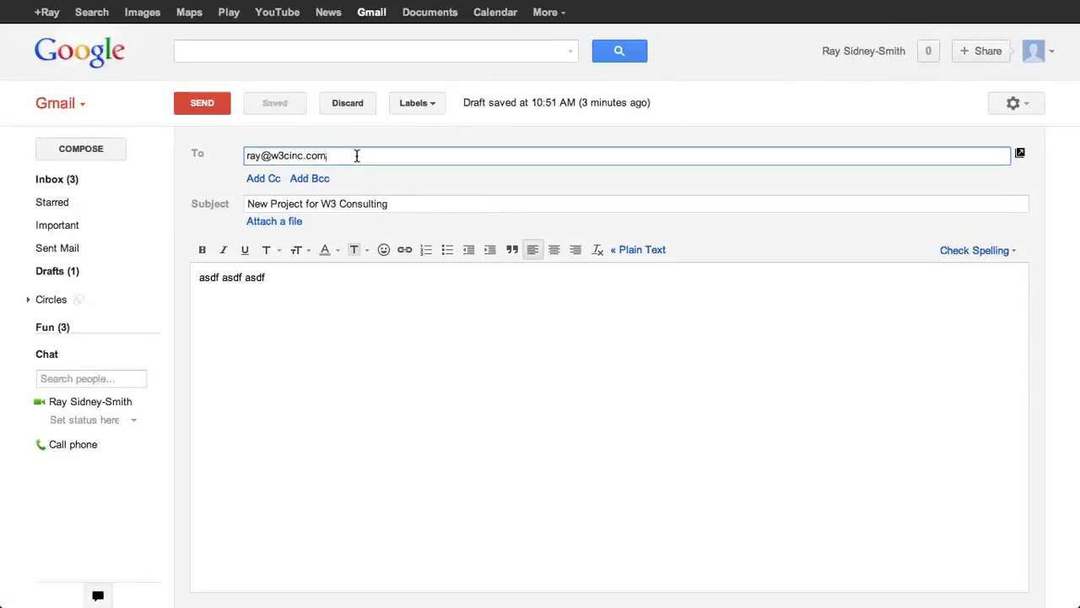
pyautogui.write(',')
# Step: Add empty Cc and Bcc fields to the draft and click into each
pyautogui.click(258, 179)
pyautogui.click(270, 220)
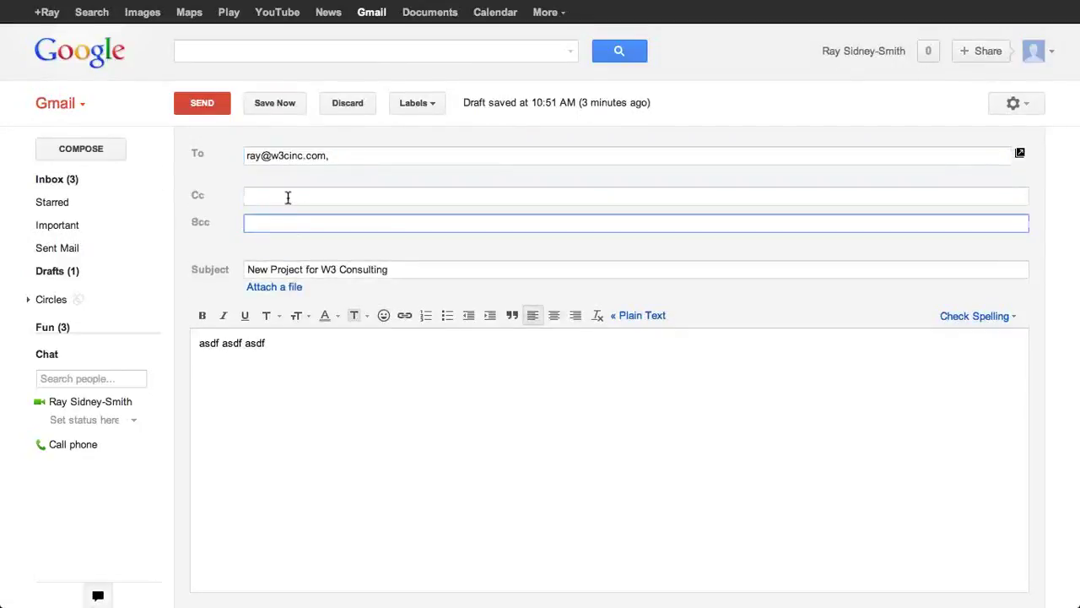
pyautogui.click(298, 196)
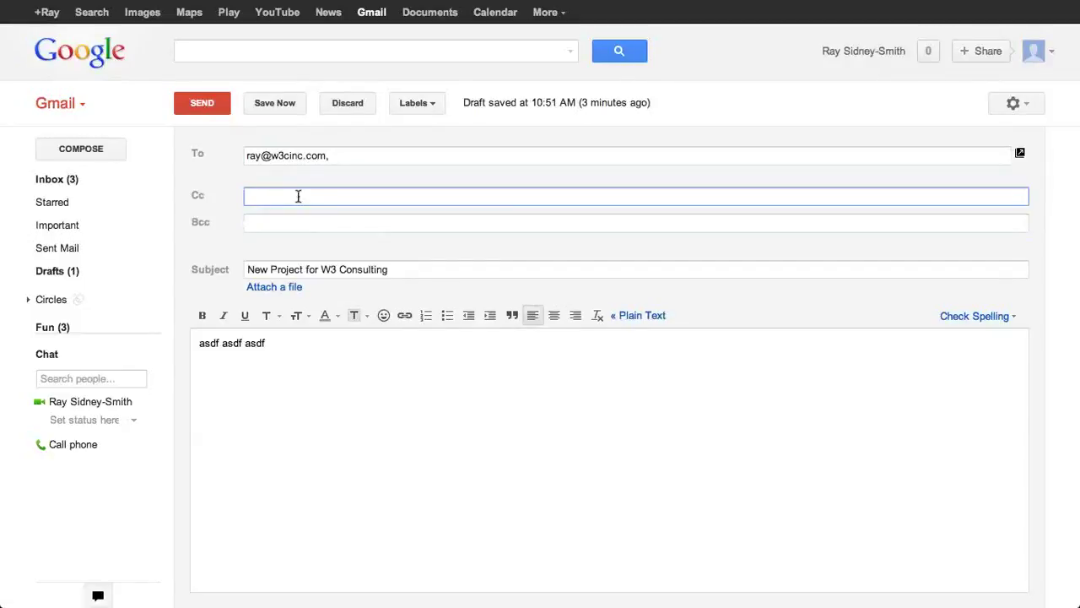
pyautogui.click(298, 223)
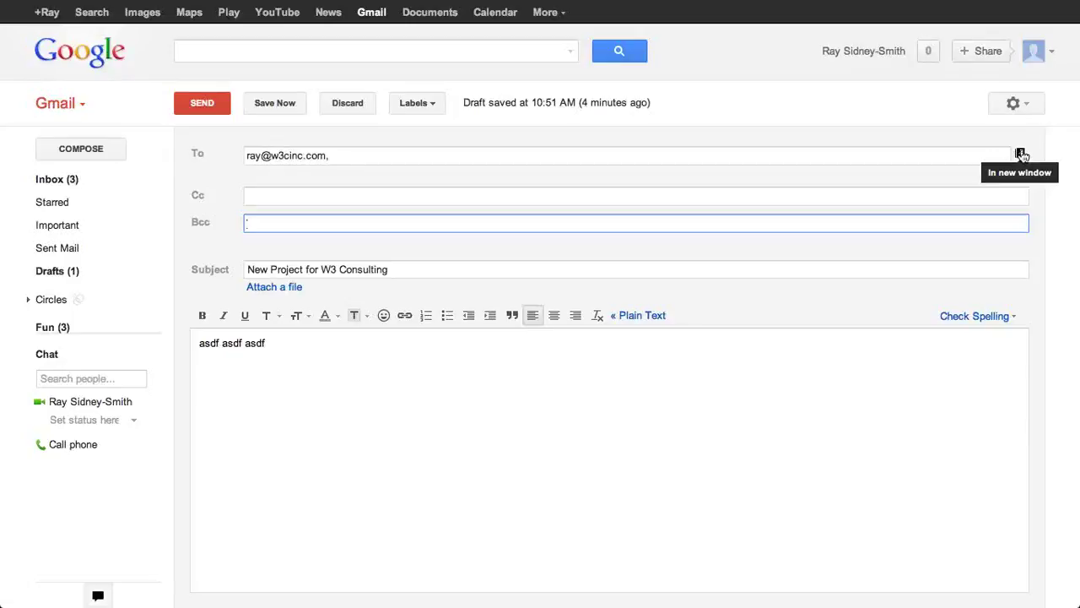
# Step: Select the full subject line text, then deselect it
pyautogui.click(256, 267)
pyautogui.moveTo(255, 267); pyautogui.dragTo(471, 272)
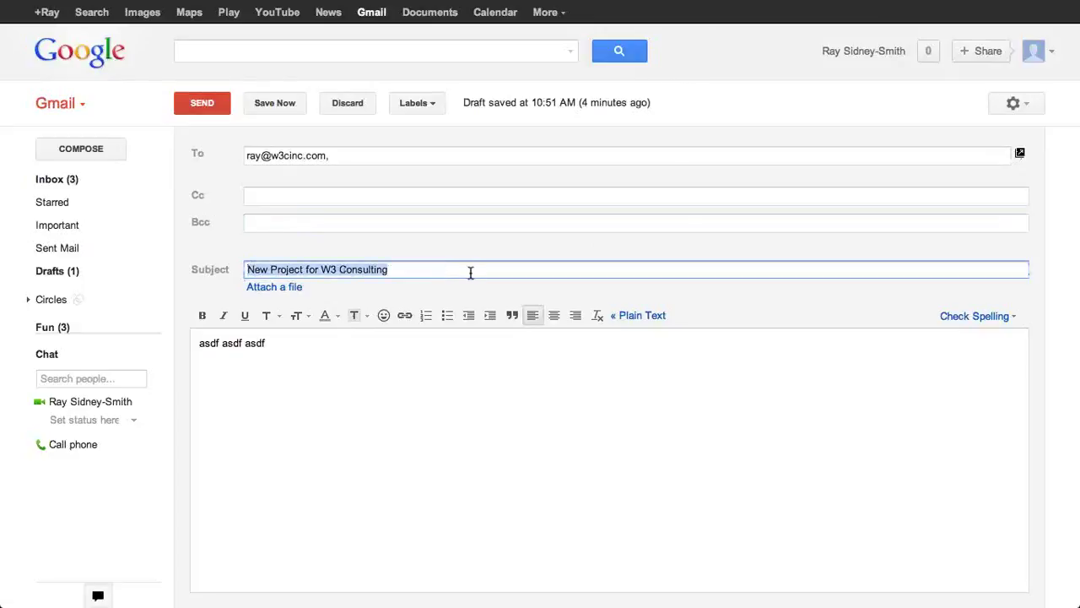
pyautogui.click(471, 271)
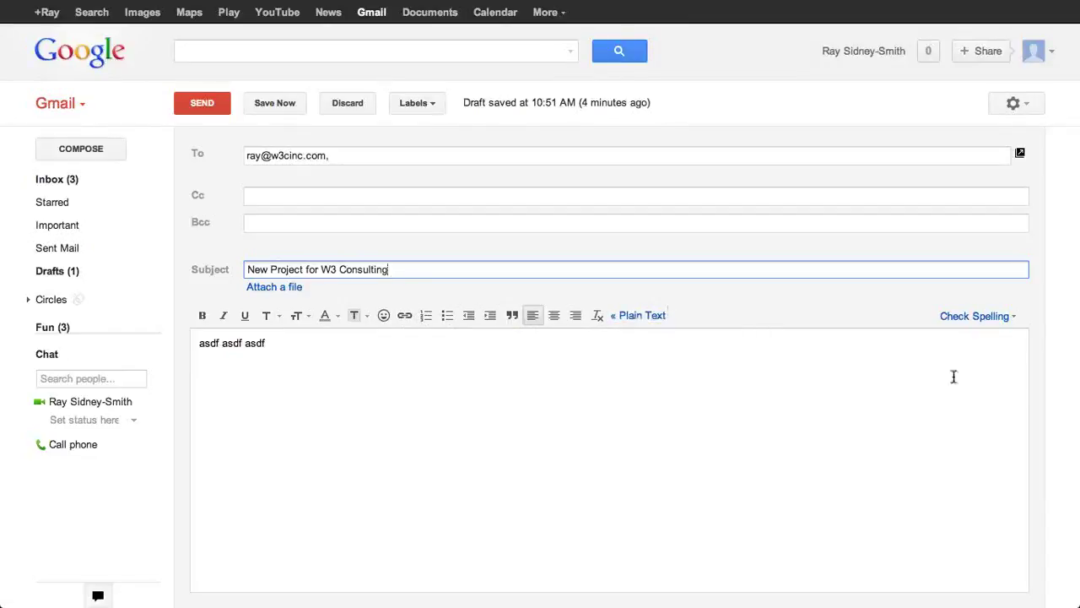
# Step: Open and close the spell-check language list, discard the draft, and open the Inbox type menu
pyautogui.click(1014, 317)
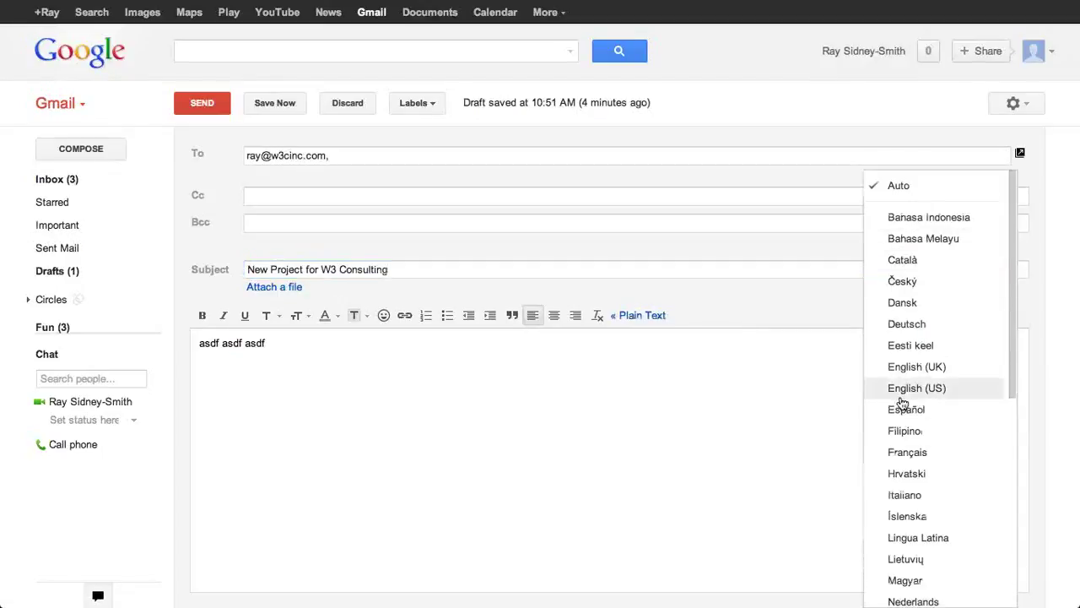
pyautogui.click(662, 386)
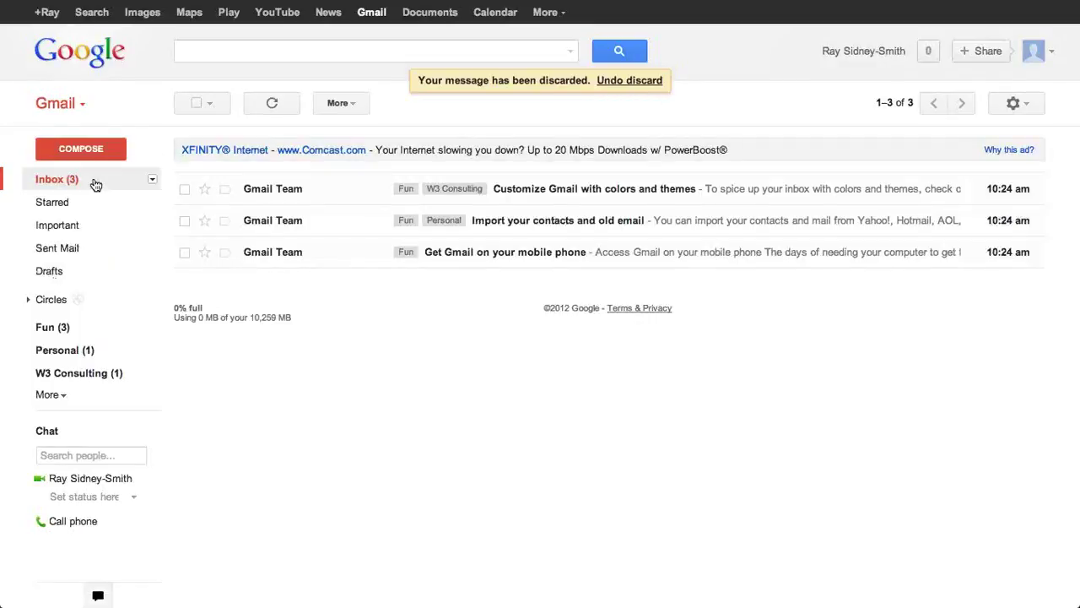
pyautogui.click(152, 180)
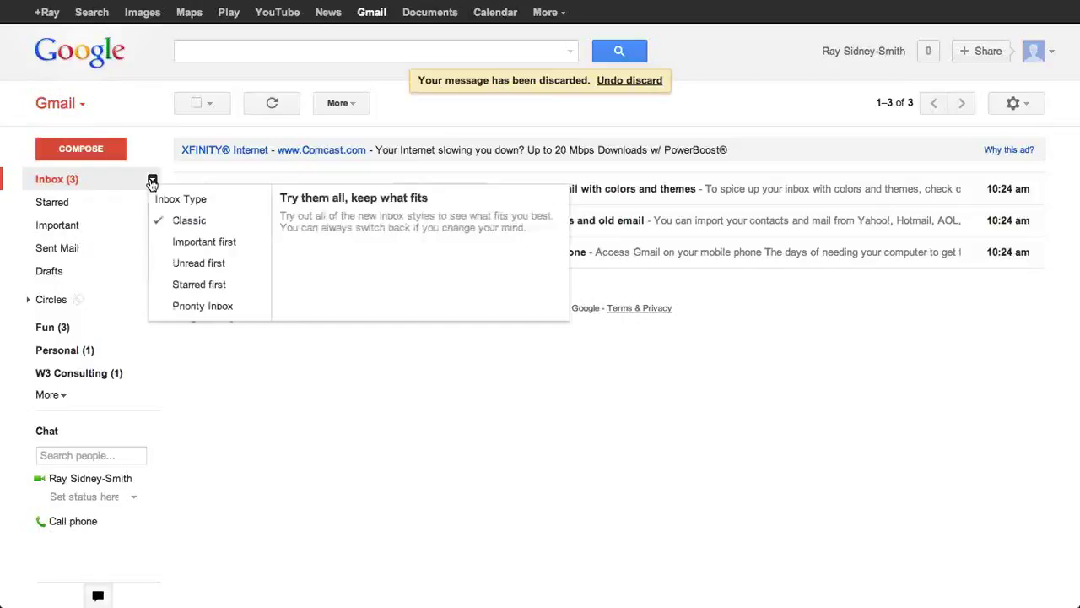
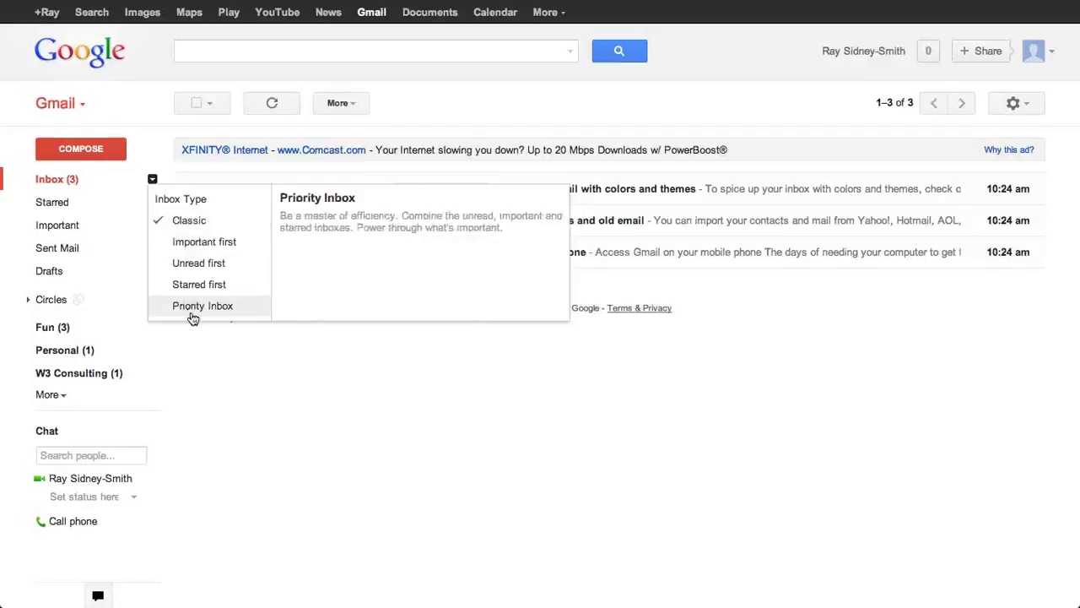
# Step: Close and reopen the Inbox Type menu, then dismiss it without changing the inbox type
pyautogui.click(152, 180)
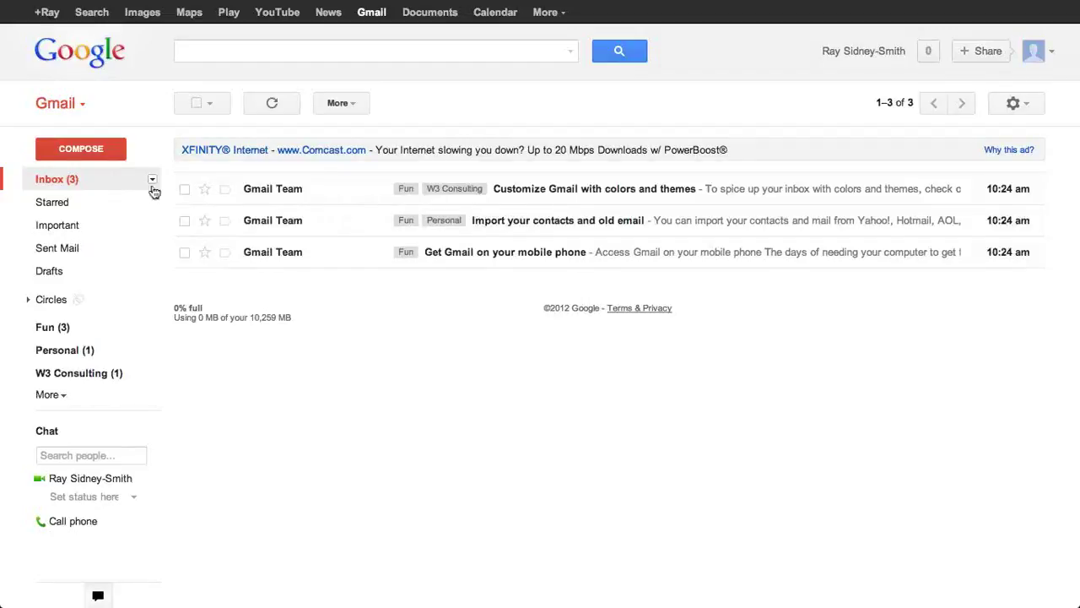
pyautogui.click(152, 180)
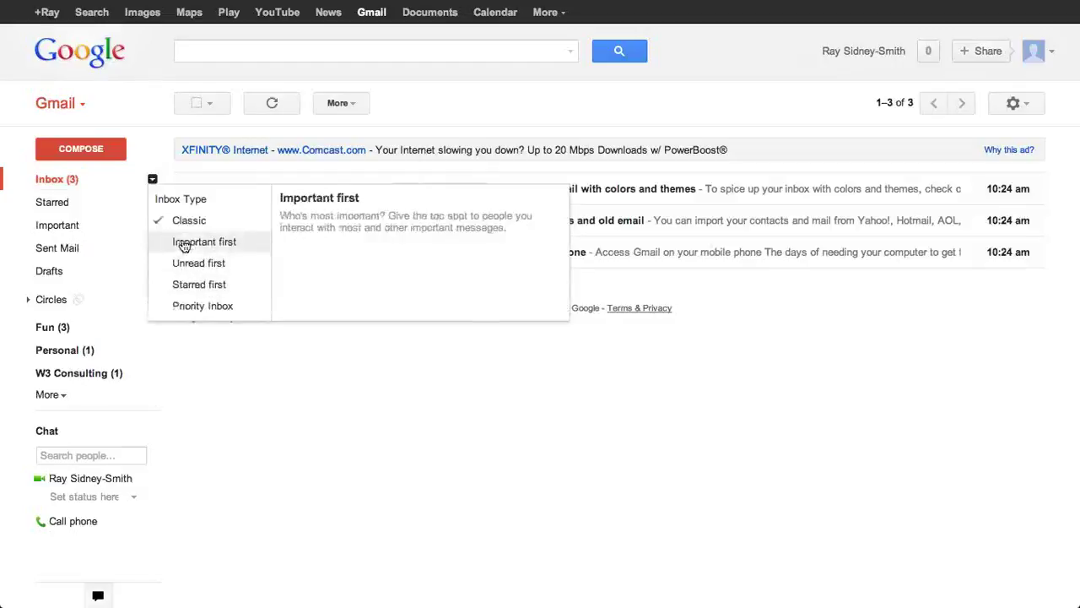
pyautogui.click(15, 203)
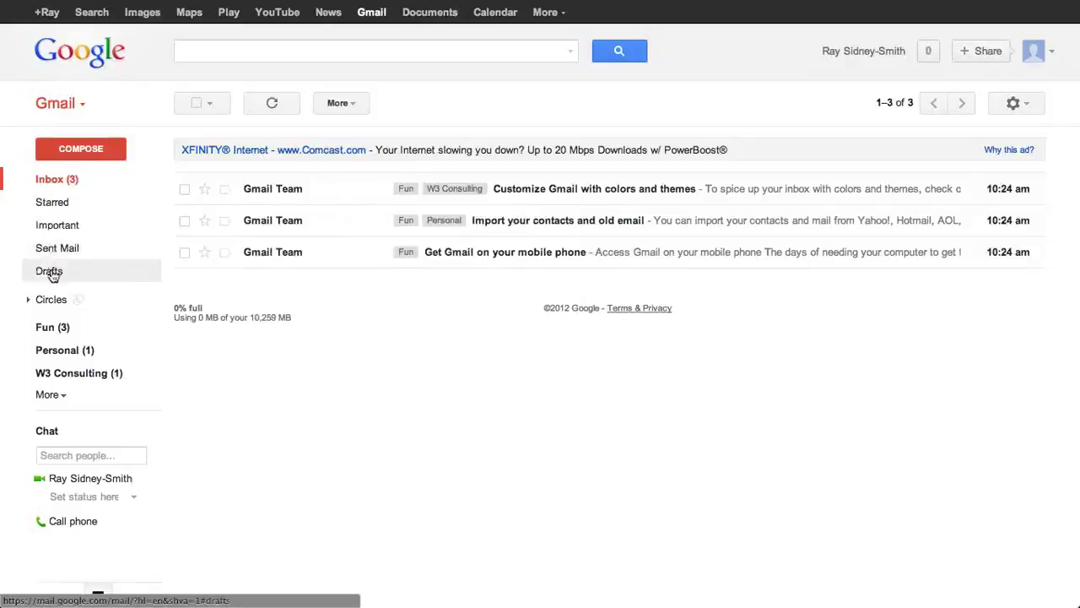
# Step: Open the empty Sent Mail folder and expand Circles to Friends, Family, Acquaintances and Following
pyautogui.click(47, 252)
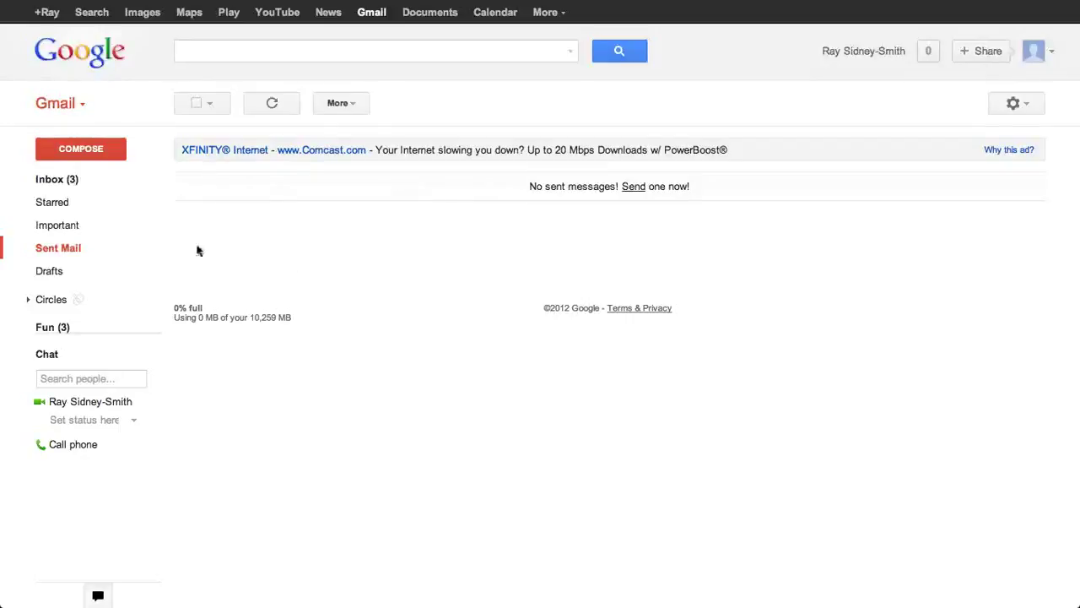
pyautogui.moveTo(53, 258)
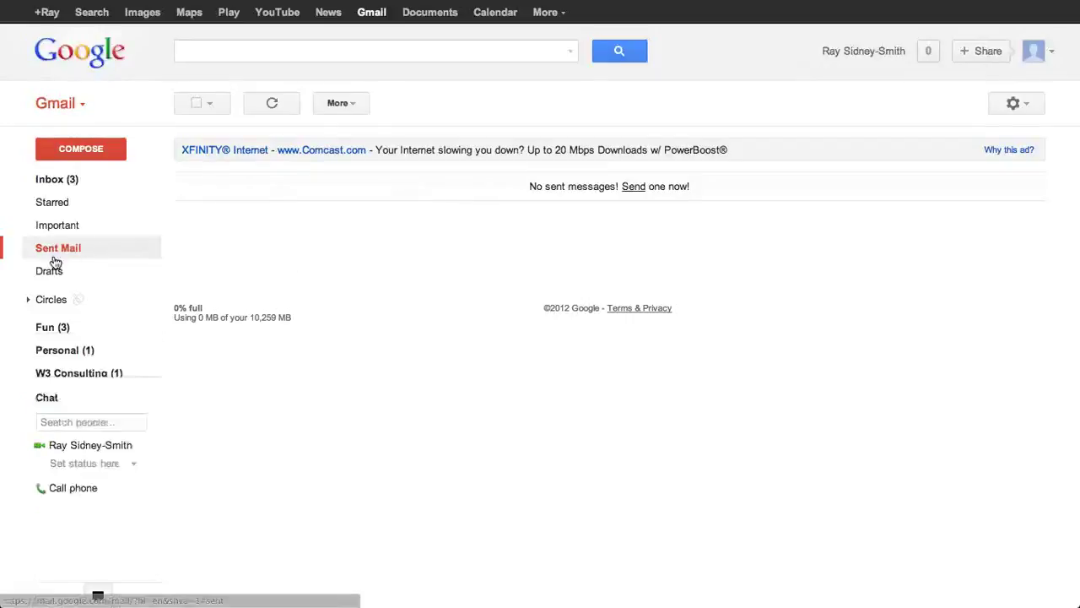
pyautogui.click(28, 302)
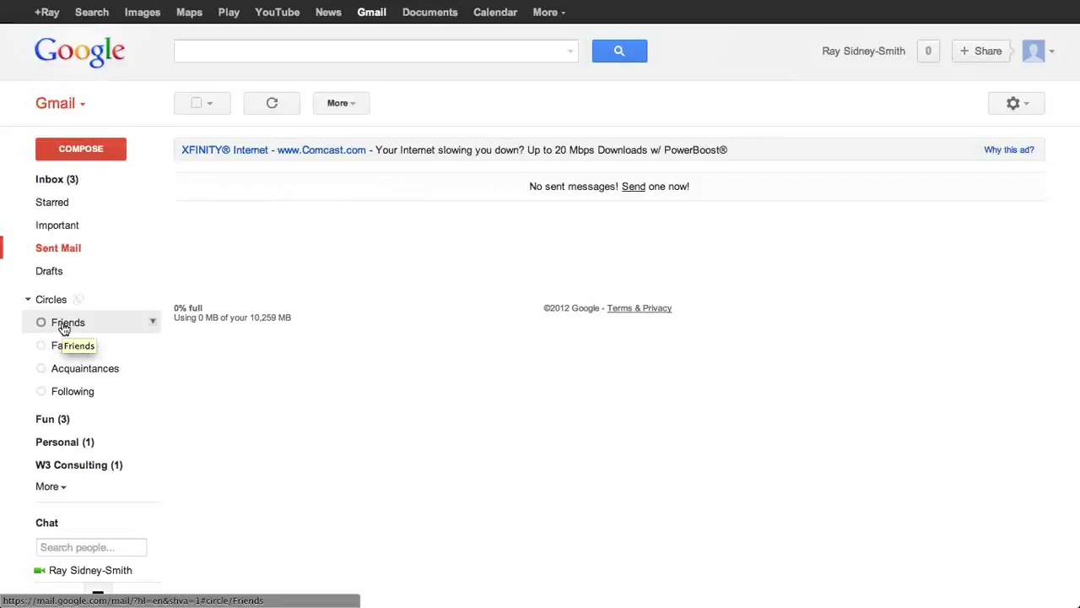
# Step: Collapse Circles, expand the More label list, and open All Mail with three Gmail Team messages
pyautogui.click(152, 321)
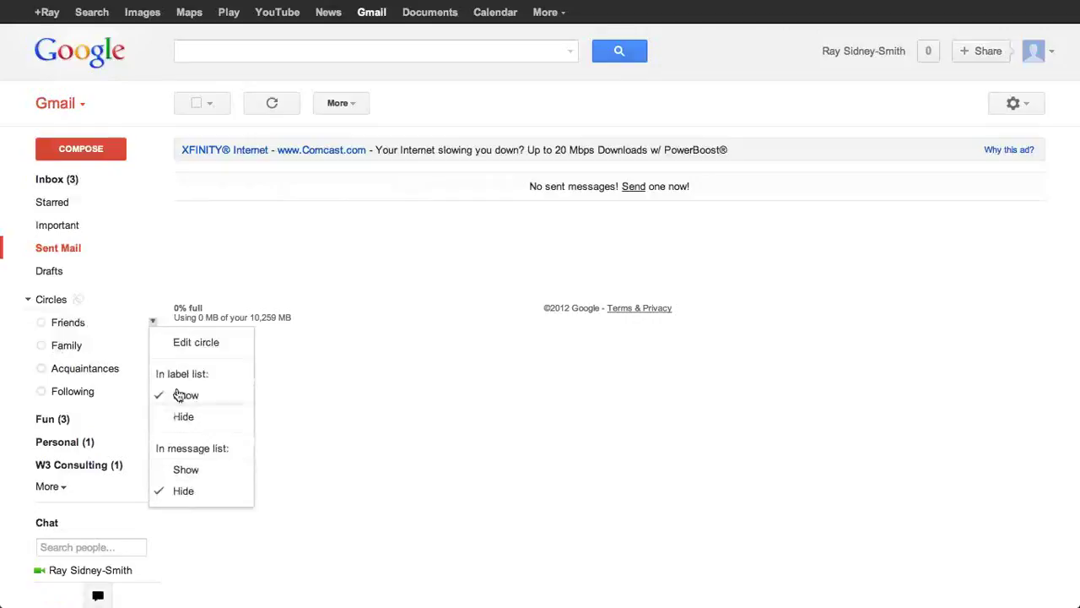
pyautogui.click(28, 299)
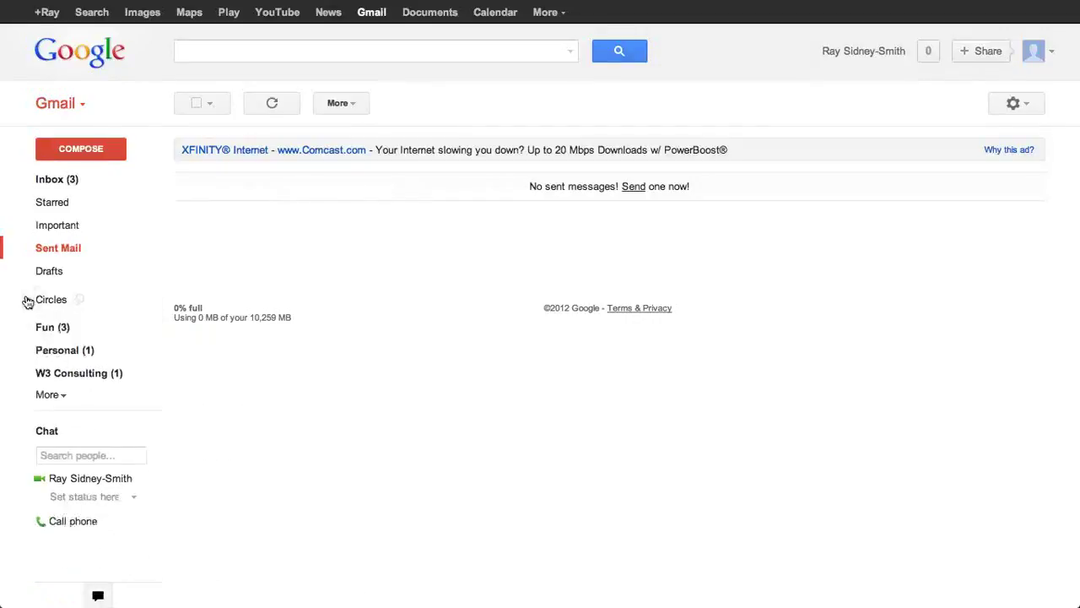
pyautogui.click(52, 394)
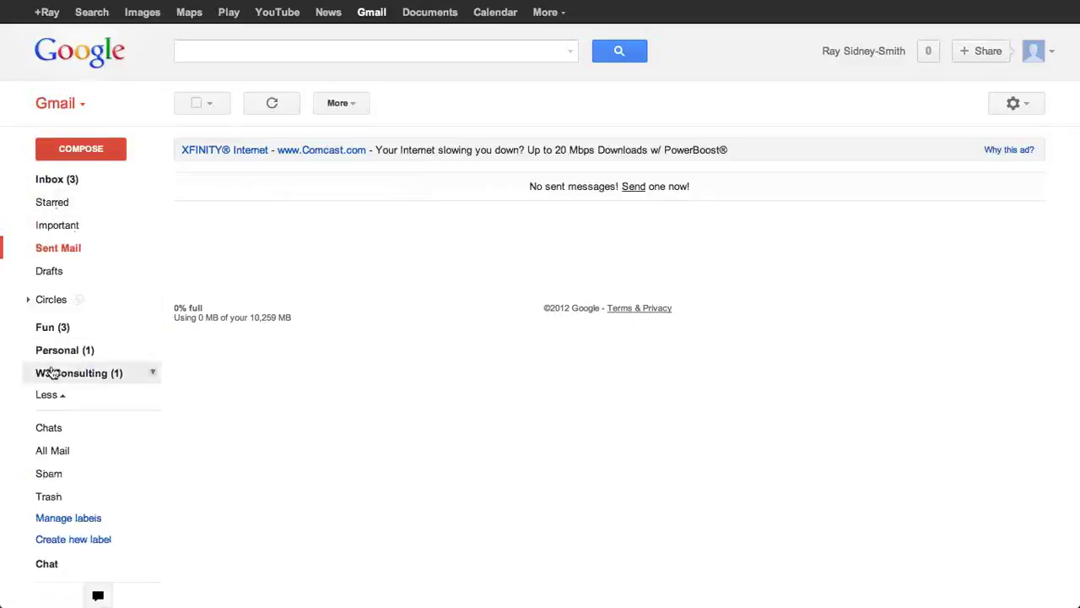
pyautogui.click(50, 399)
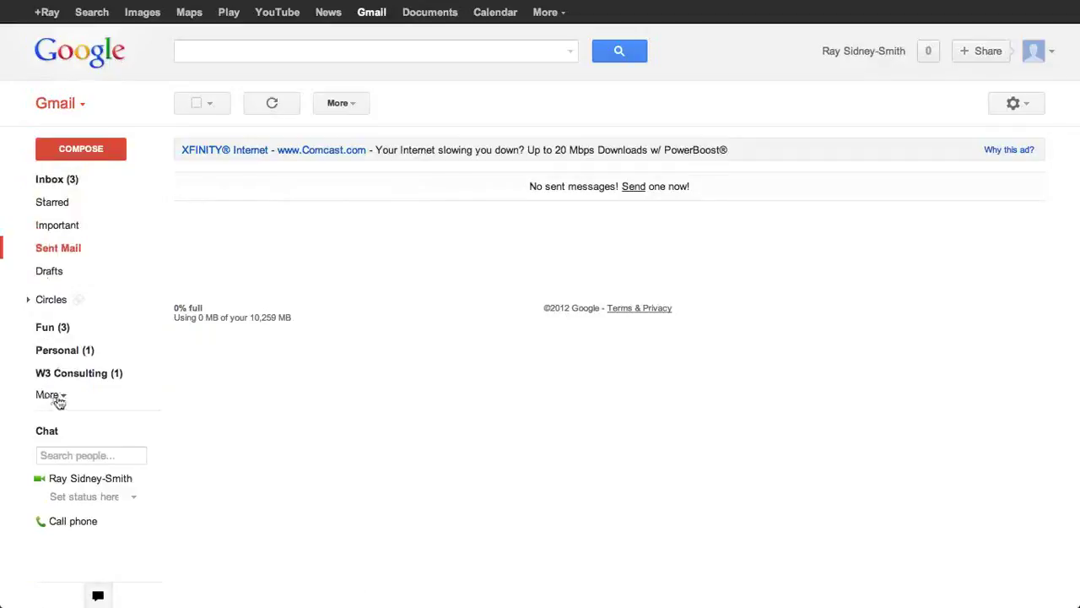
pyautogui.click(51, 397)
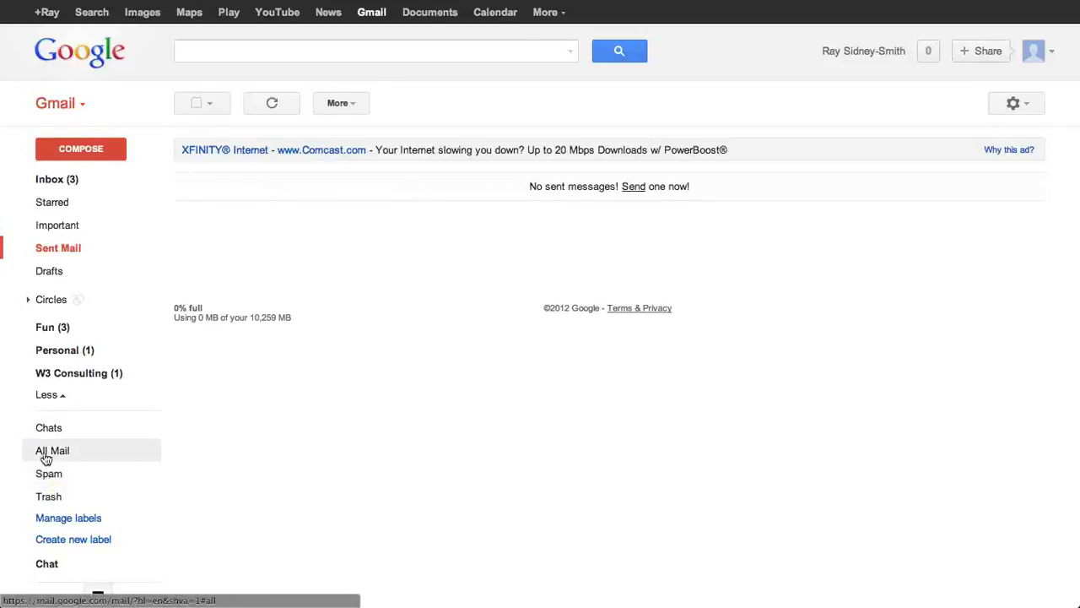
pyautogui.click(45, 455)
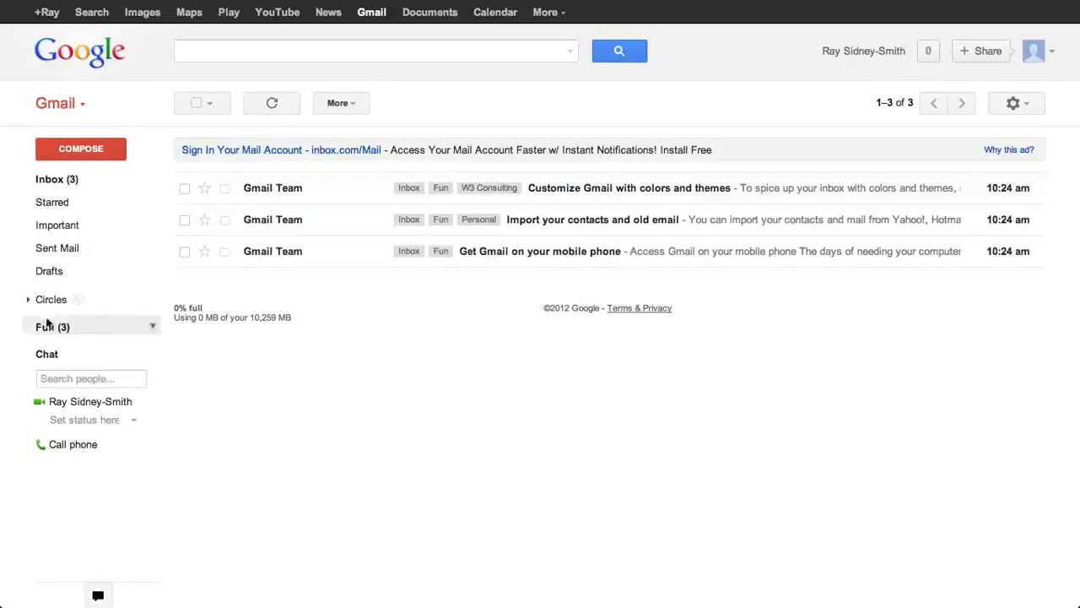
# Step: Open the Chat status menu listing Available, Busy, Invisible and Sign out of chat
pyautogui.moveTo(49, 320)
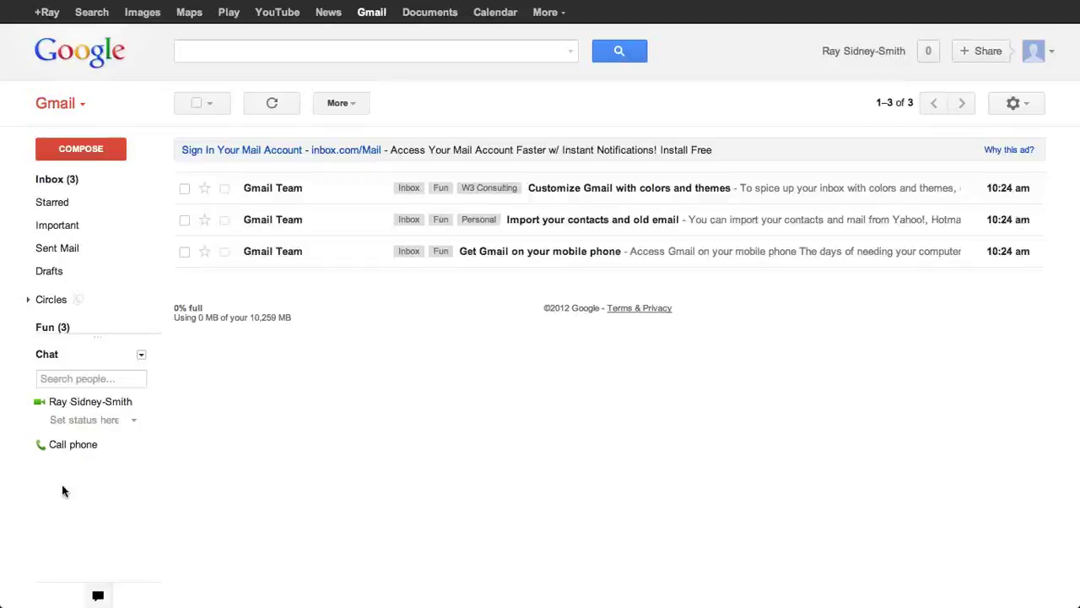
pyautogui.moveTo(95, 410)
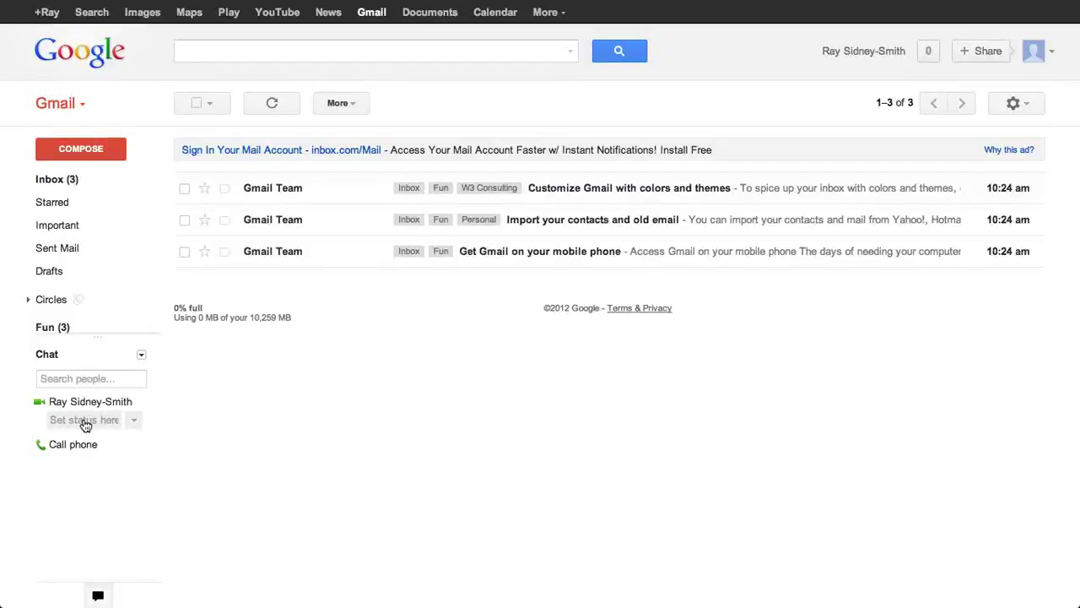
pyautogui.click(135, 420)
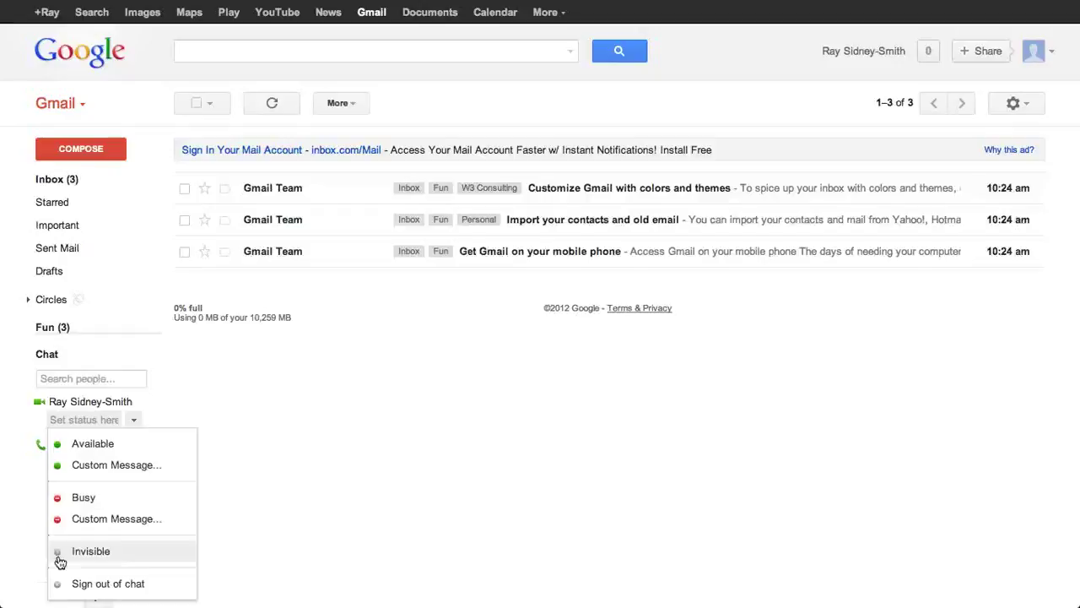
# Step: Dismiss the chat status menu and the gear's quick settings menu without changing anything
pyautogui.click(366, 454)
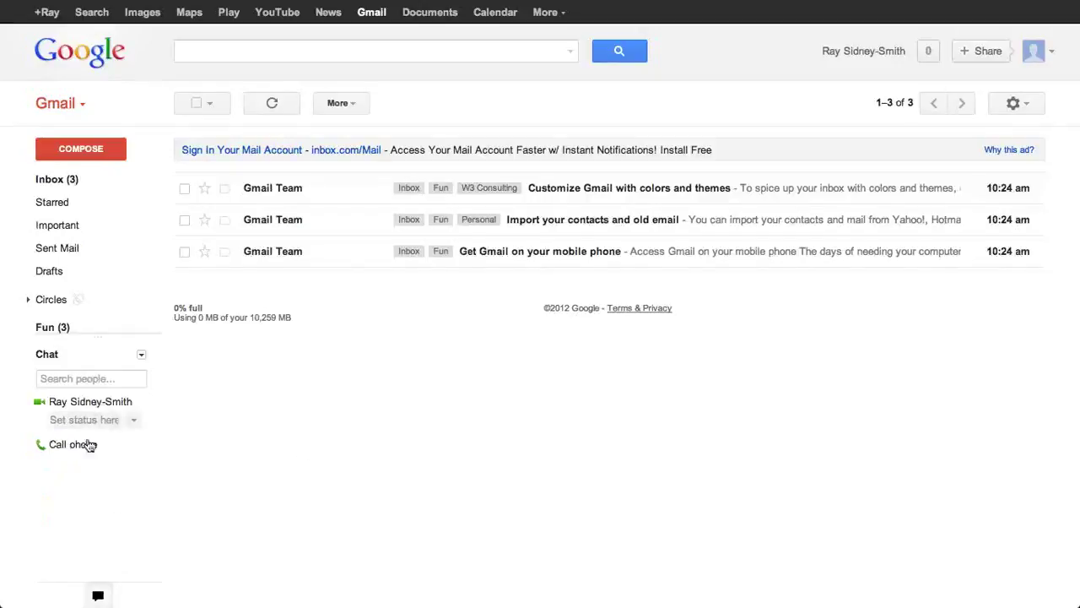
pyautogui.moveTo(84, 424)
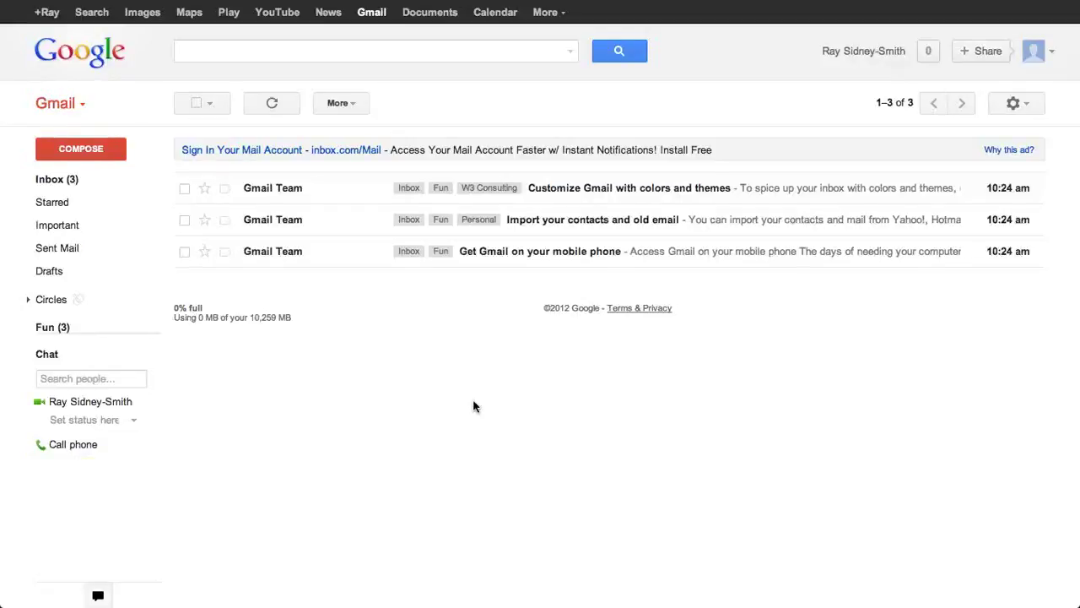
pyautogui.click(1031, 112)
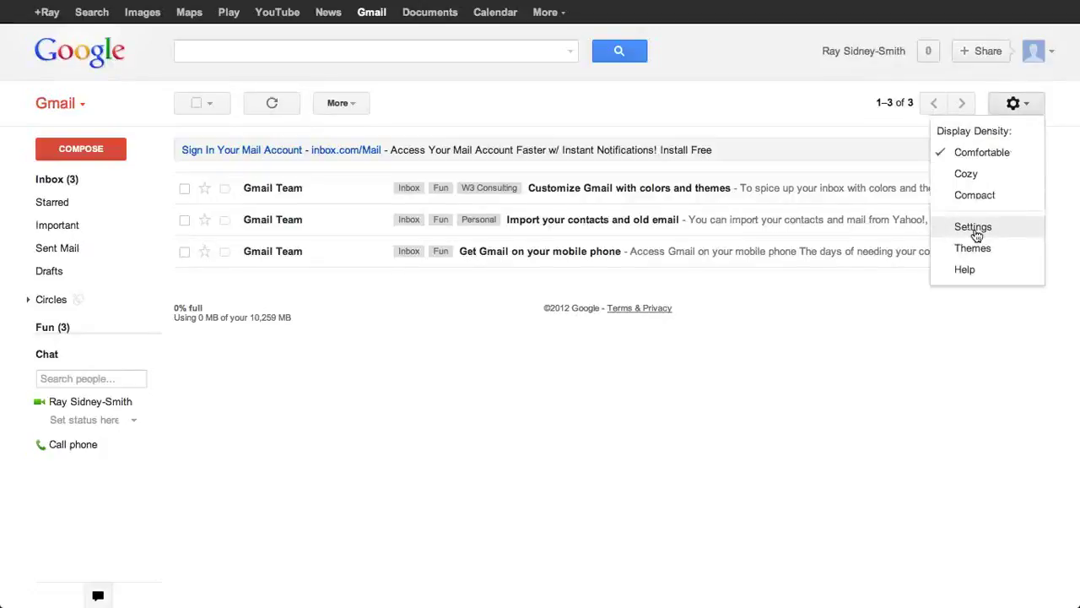
pyautogui.click(475, 441)
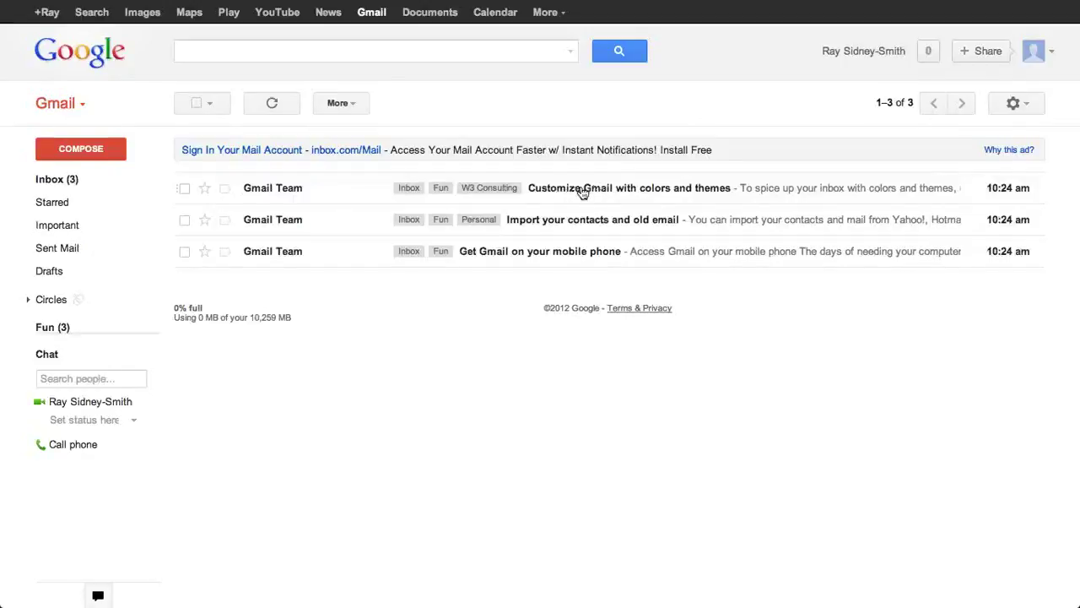
# Step: Open 'Customize Gmail with colors and themes', toggle its importance on and off, and archive it
pyautogui.click(577, 191)
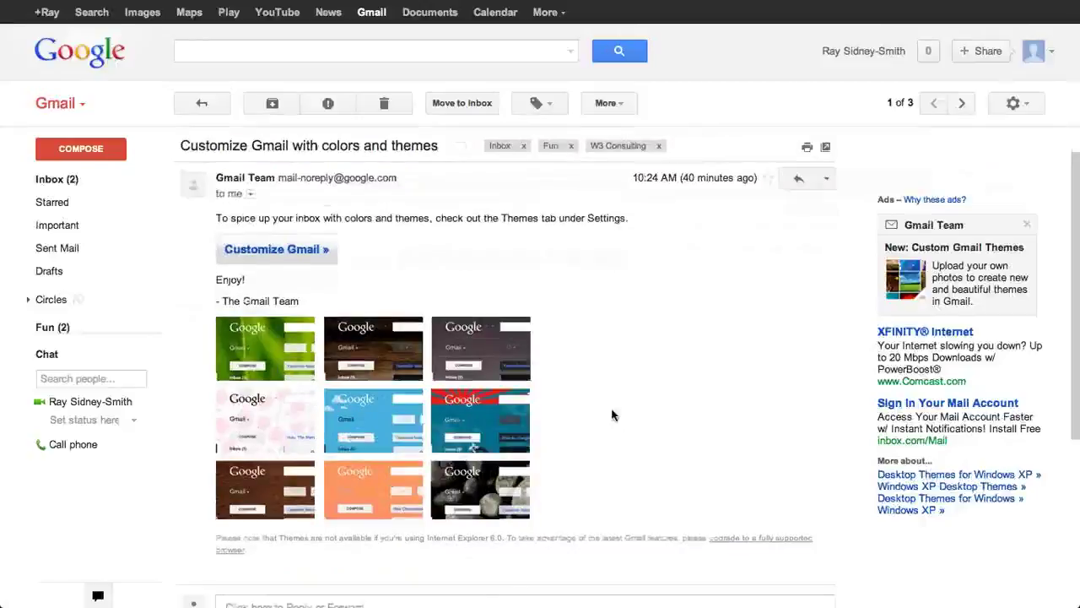
pyautogui.scroll(-1, 583, 372)
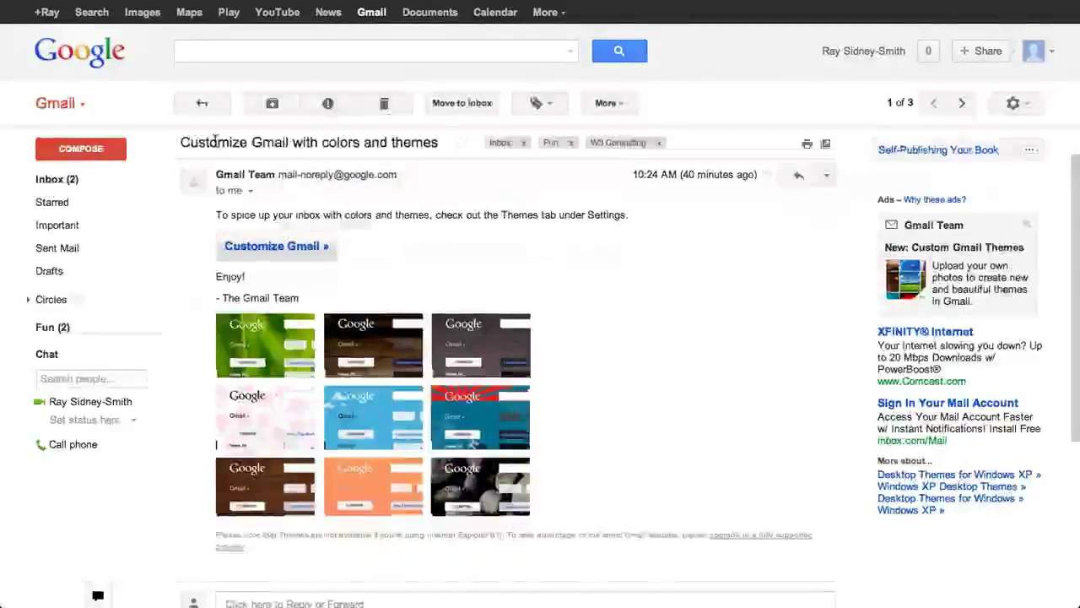
pyautogui.click(461, 145)
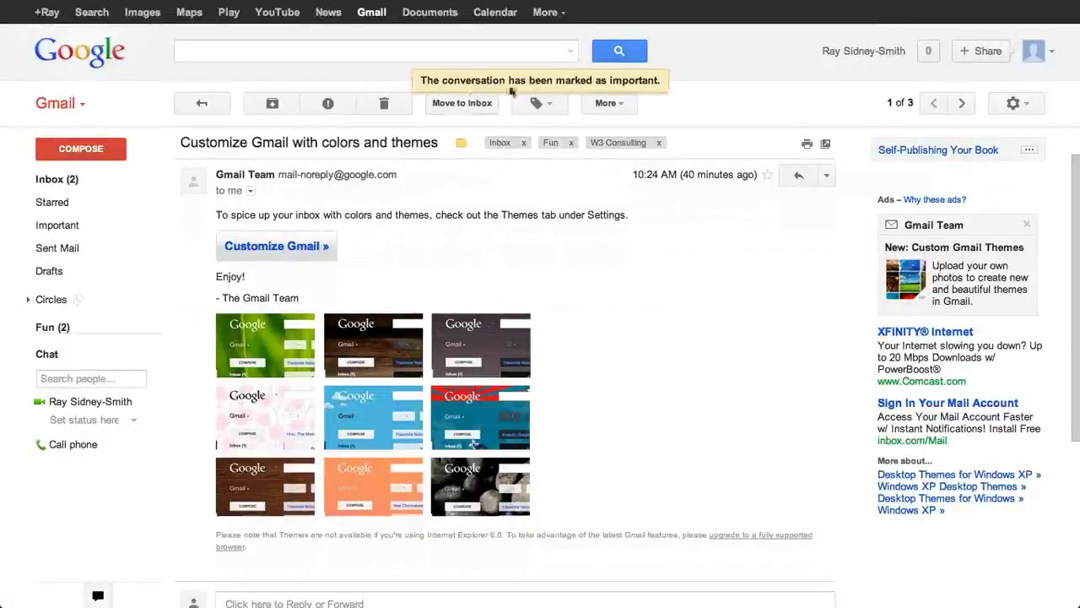
pyautogui.click(462, 145)
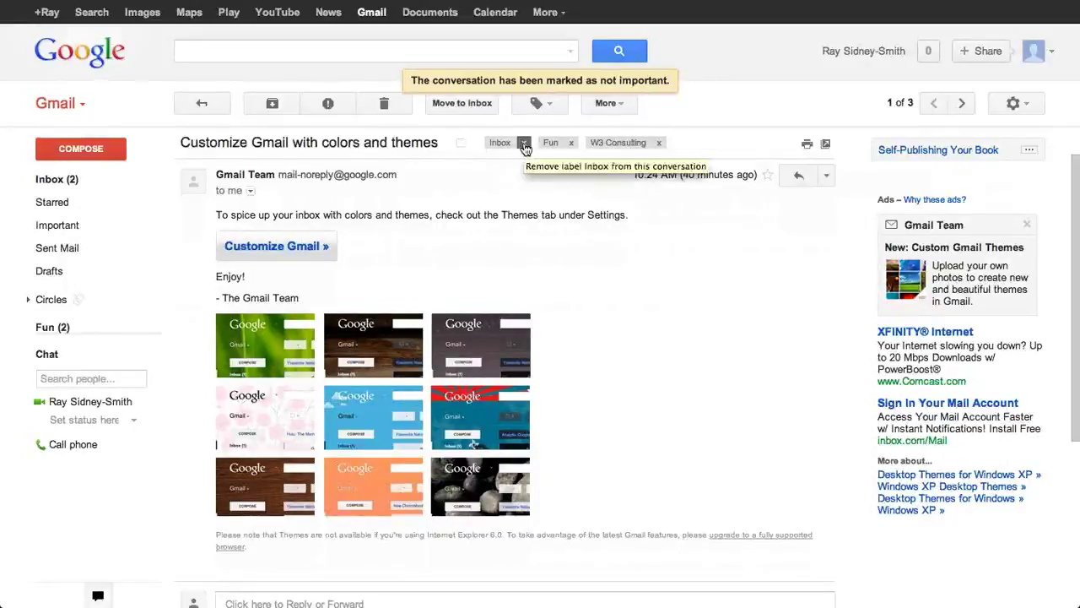
pyautogui.click(524, 145)
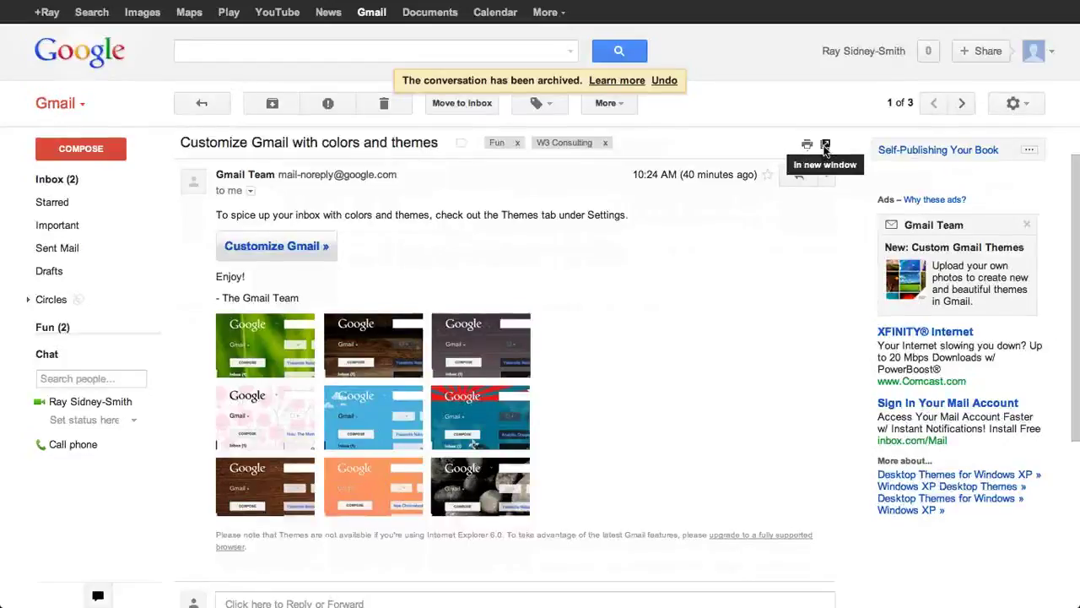
pyautogui.click(249, 191)
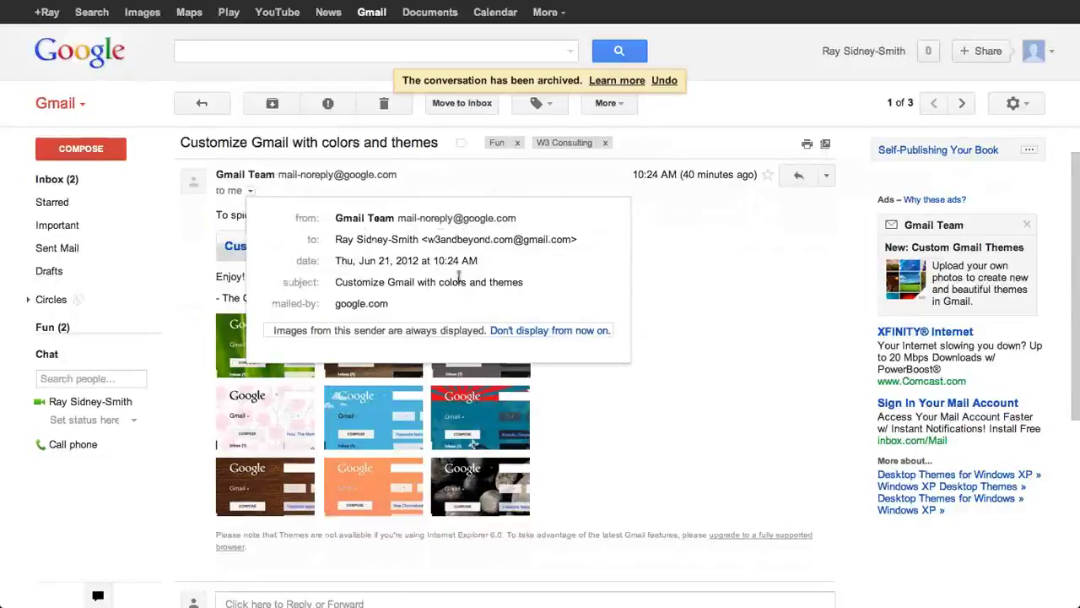
pyautogui.click(661, 246)
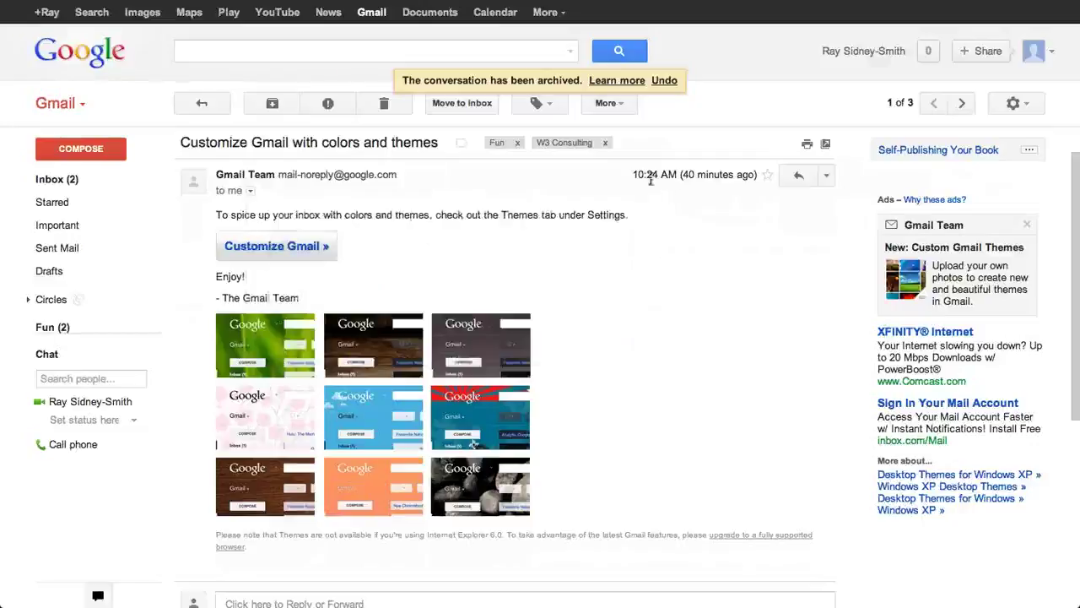
pyautogui.moveTo(633, 174); pyautogui.dragTo(760, 174)
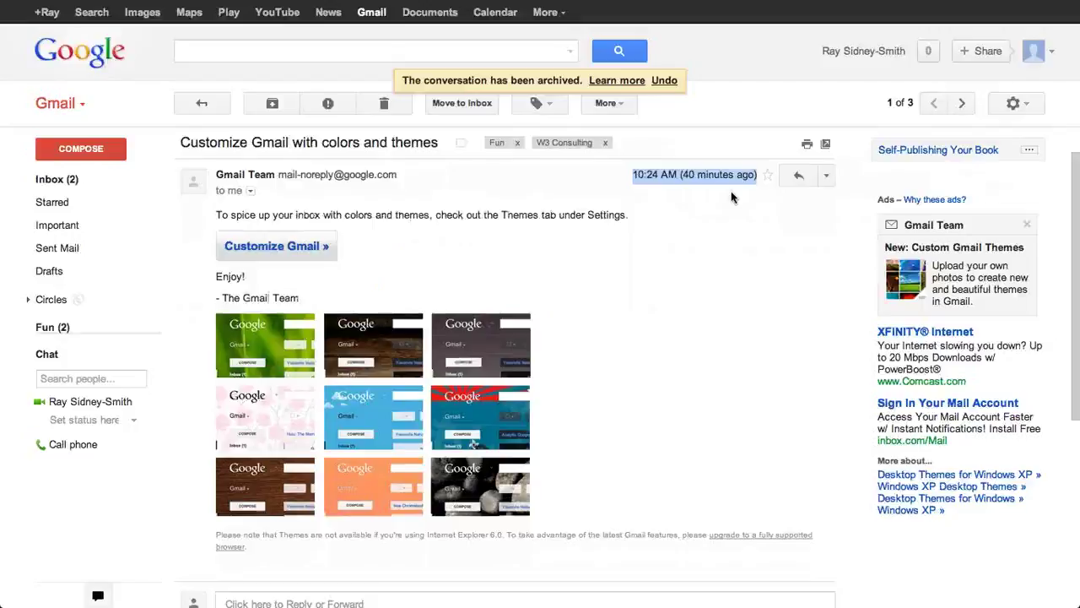
pyautogui.click(731, 191)
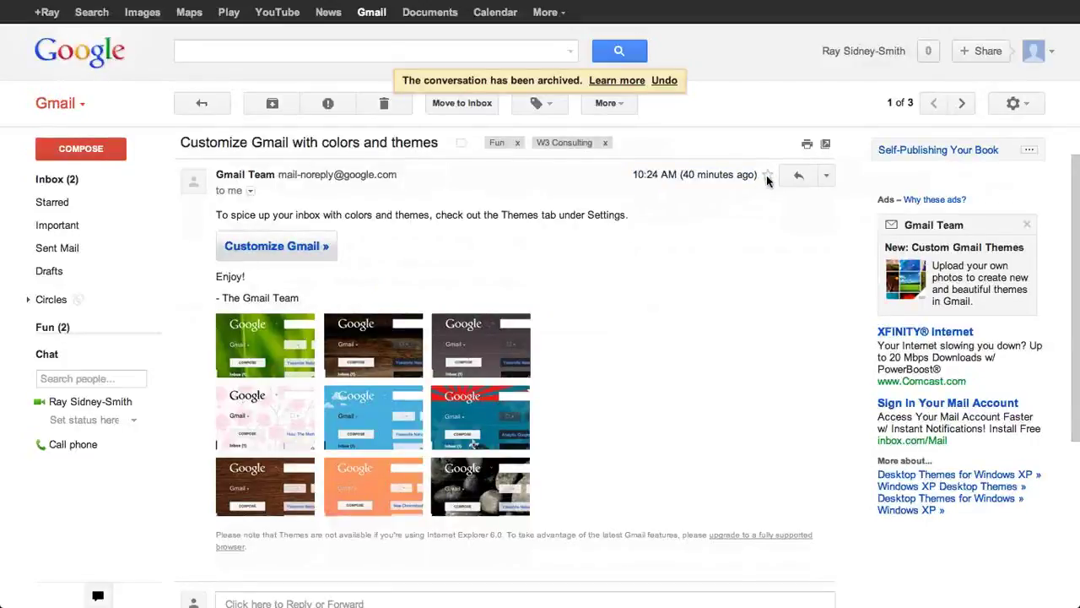
pyautogui.click(826, 176)
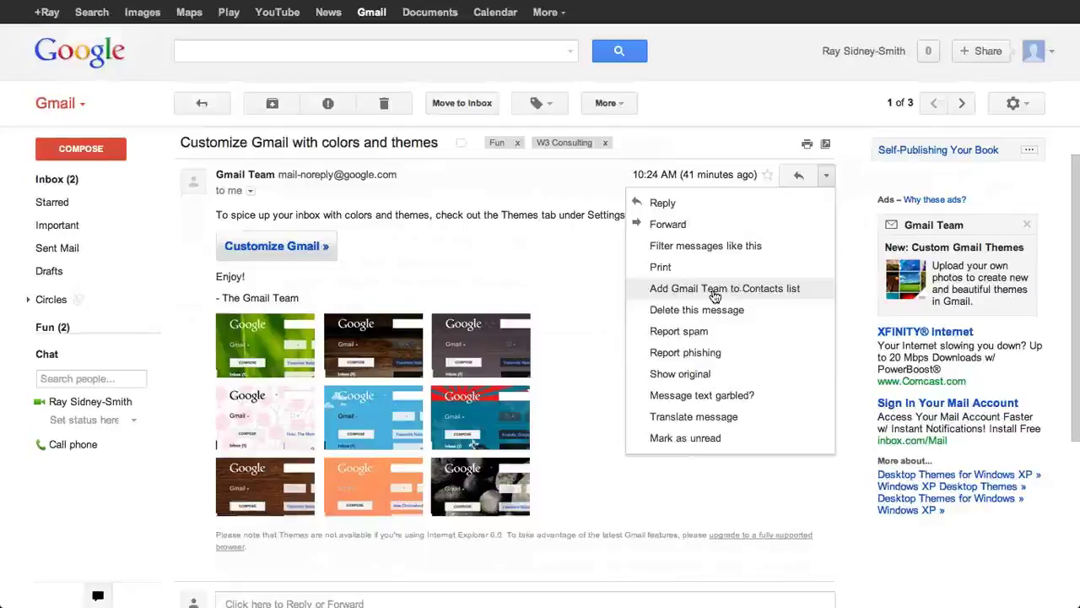
pyautogui.click(579, 262)
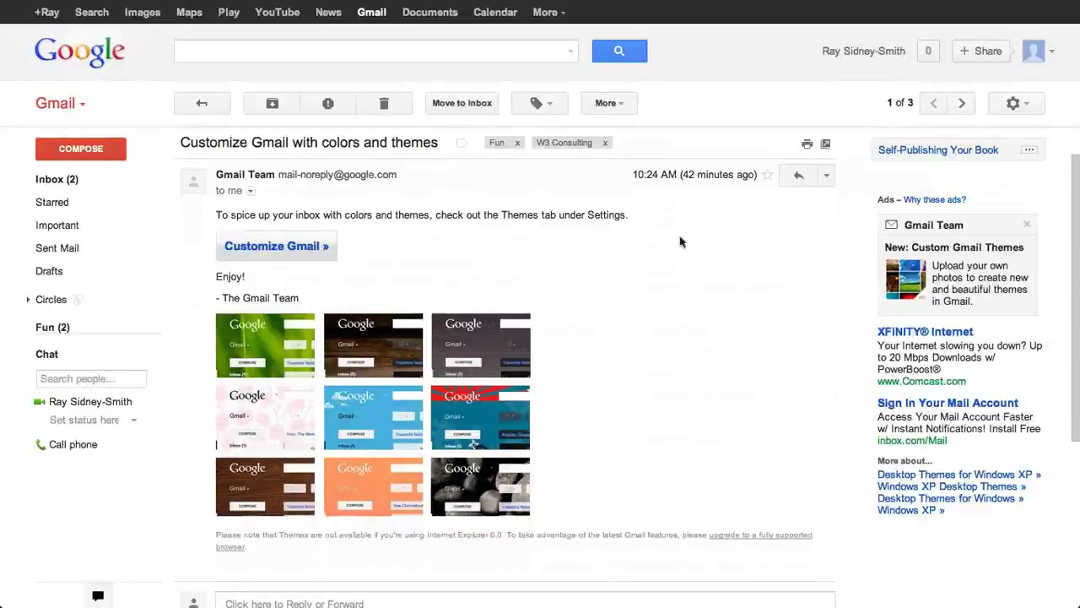
pyautogui.click(827, 178)
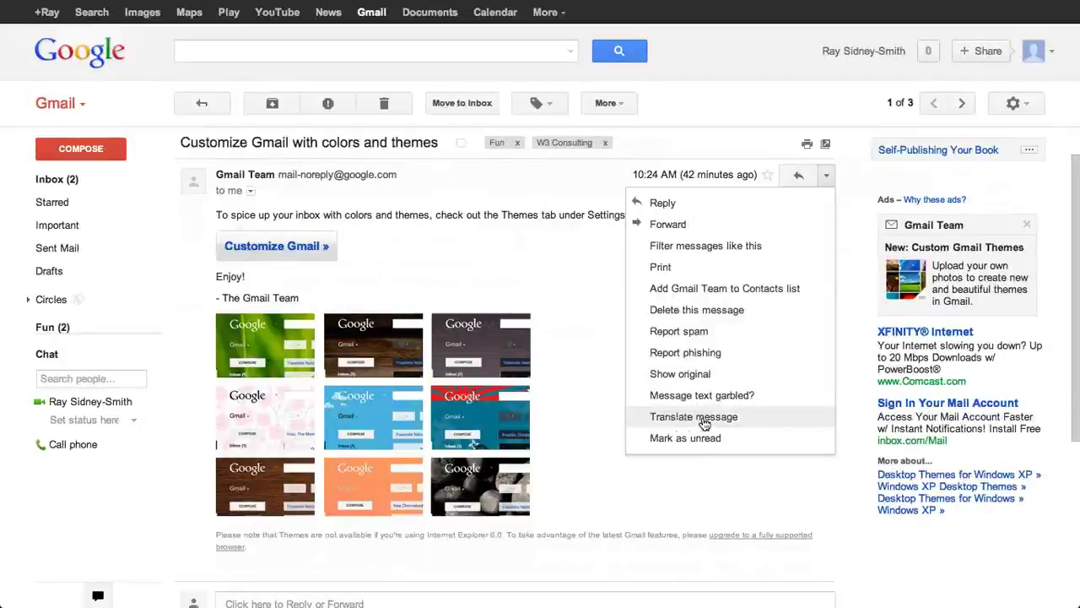
pyautogui.click(496, 268)
pyautogui.scroll(-3, 627, 414)
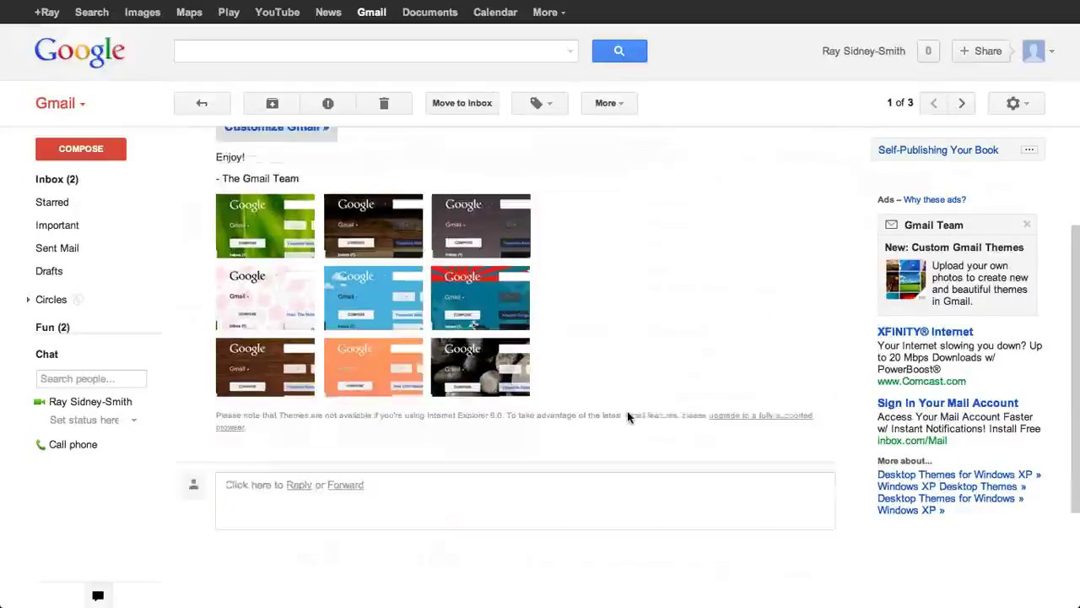
pyautogui.scroll(4, 627, 416)
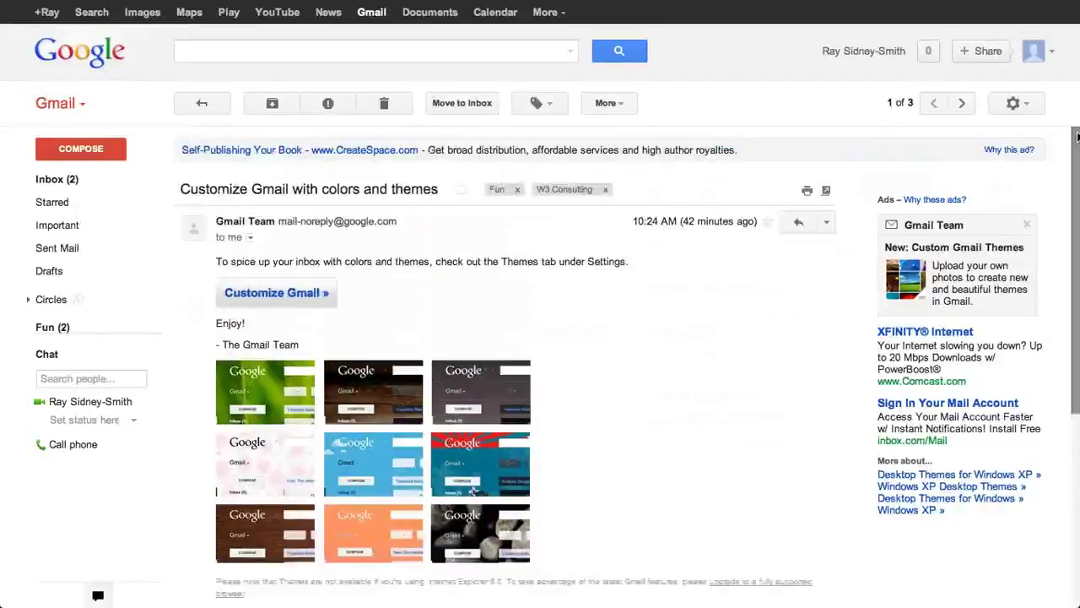
pyautogui.click(1013, 103)
# Step: Open Settings and scroll the General tab to Save Changes, leaving signature and vacation responder at defaults
pyautogui.click(971, 225)
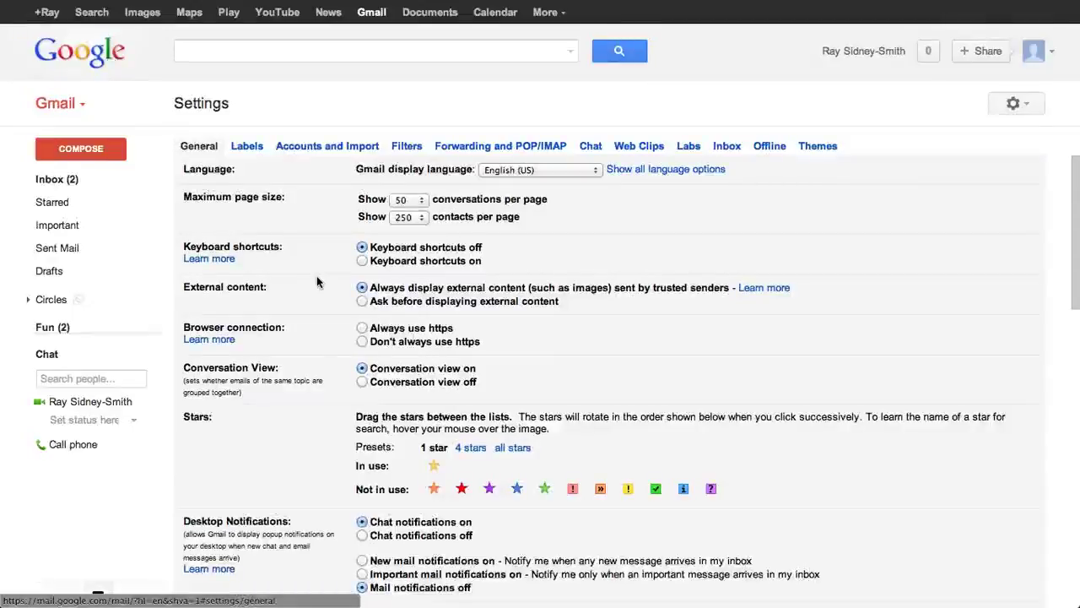
pyautogui.scroll(-4, 318, 281)
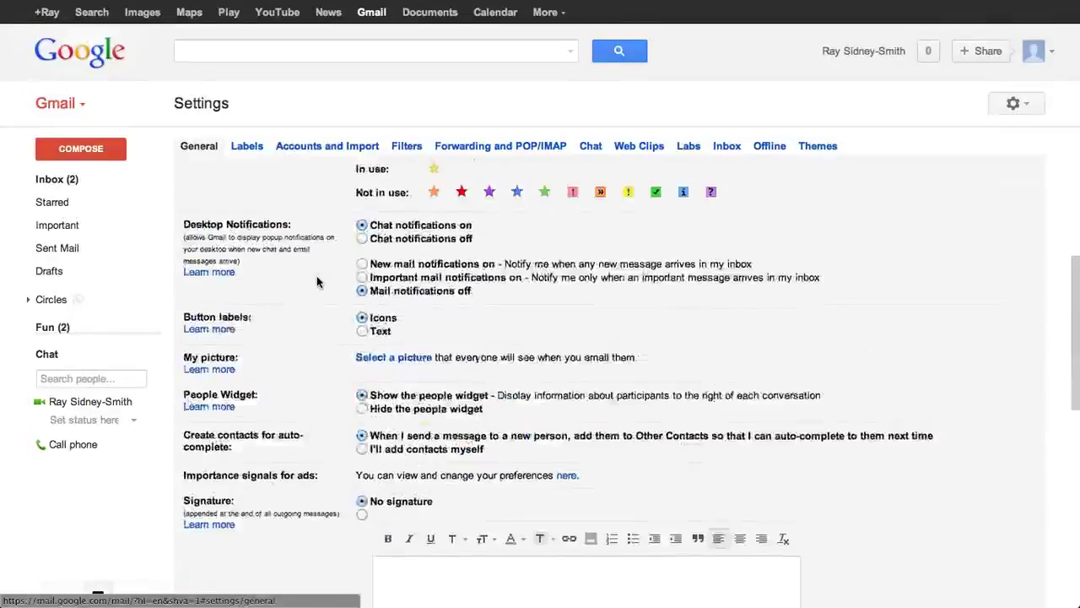
pyautogui.scroll(-2, 318, 281)
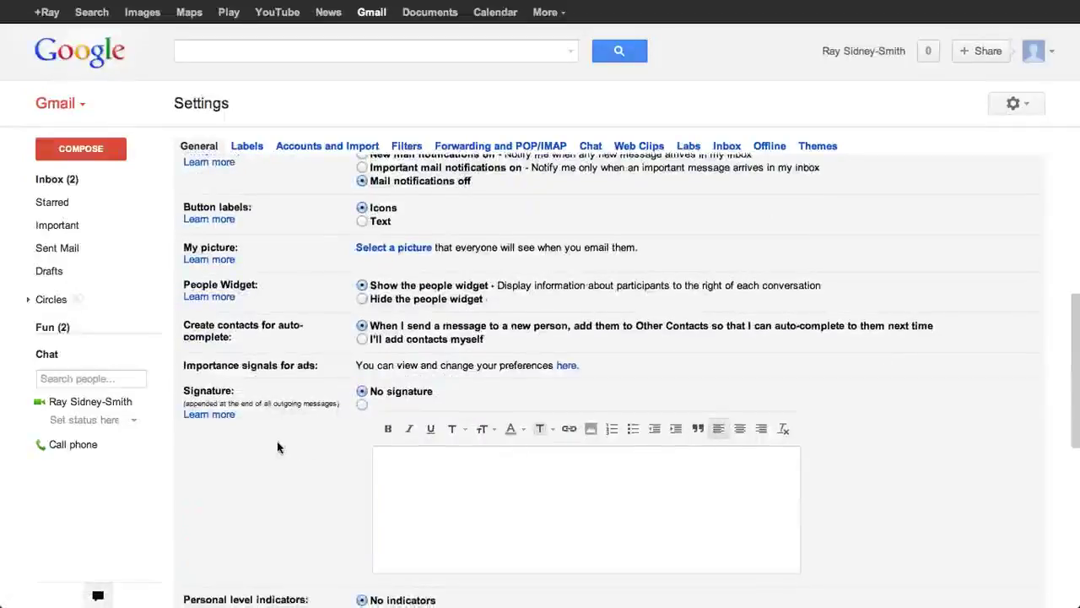
pyautogui.scroll(-2, 279, 447)
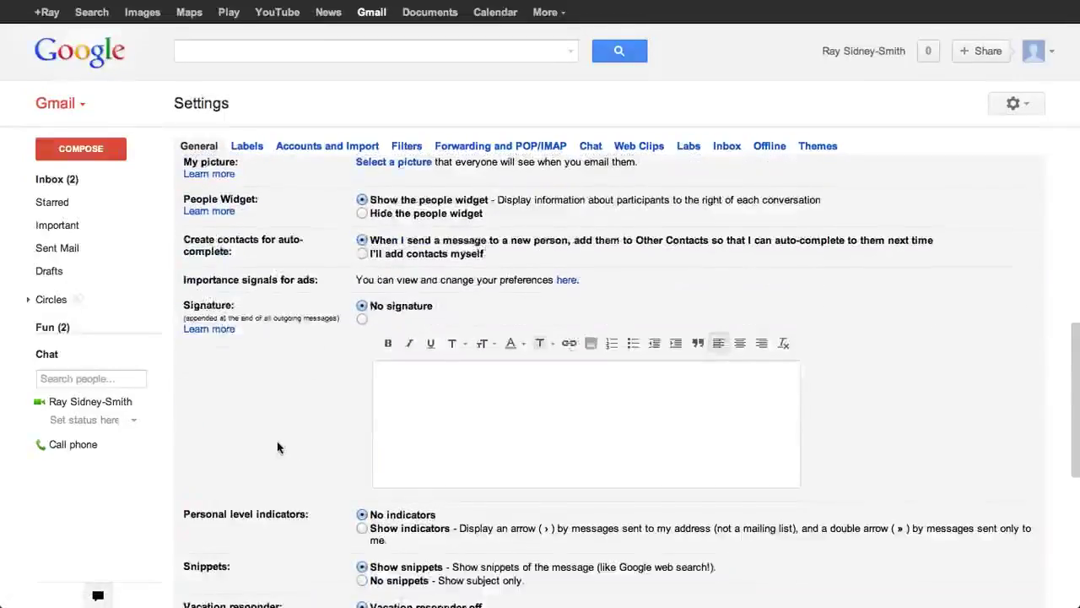
pyautogui.scroll(-4, 279, 447)
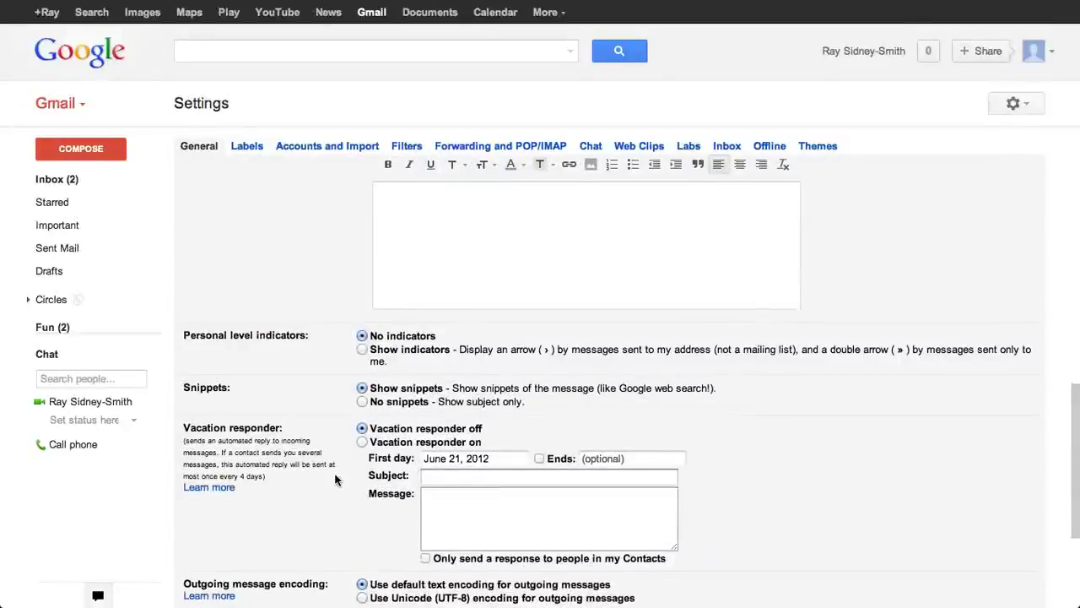
pyautogui.scroll(-1, 335, 479)
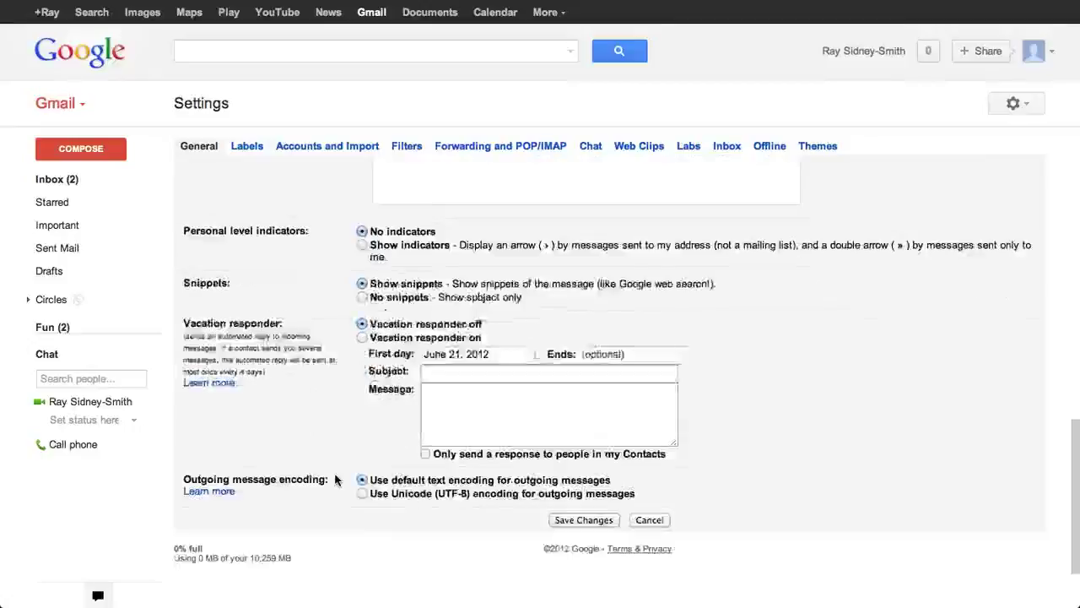
pyautogui.click(248, 148)
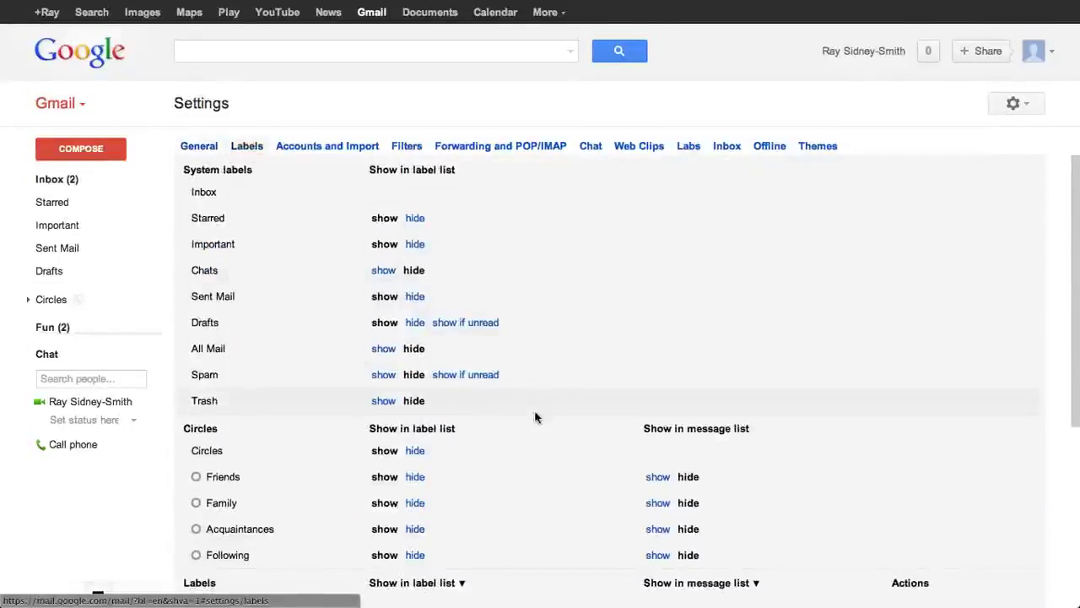
# Step: Hide the Starred label in the Labels settings, then view Accounts and Import showing 0 MB storage
pyautogui.scroll(-2, 535, 417)
pyautogui.scroll(-5, 535, 417)
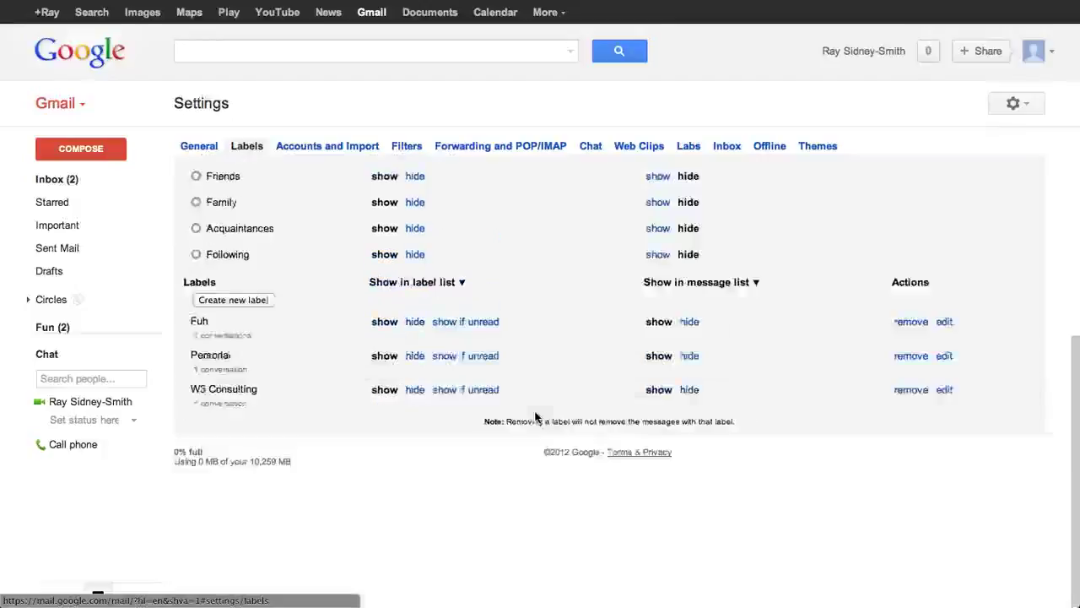
pyautogui.scroll(7, 518, 314)
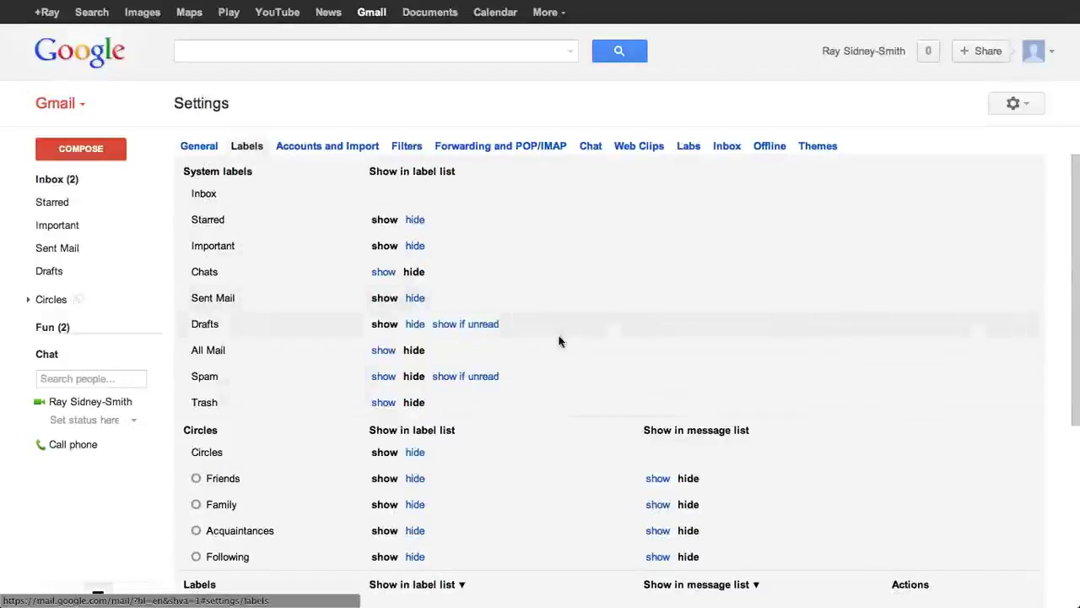
pyautogui.scroll(-3, 559, 341)
pyautogui.scroll(-2, 558, 341)
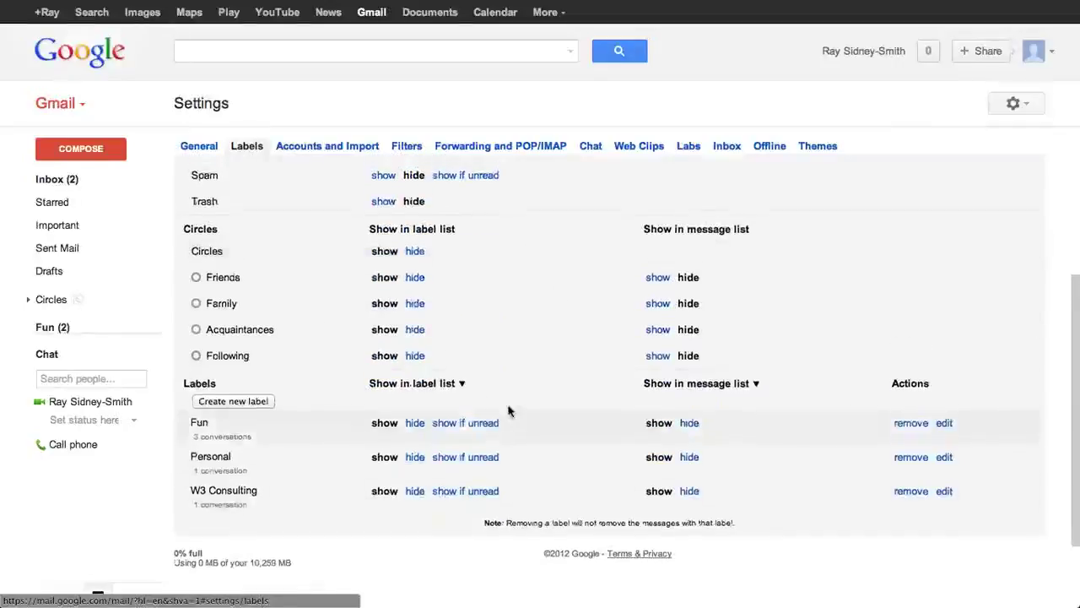
pyautogui.scroll(5, 509, 411)
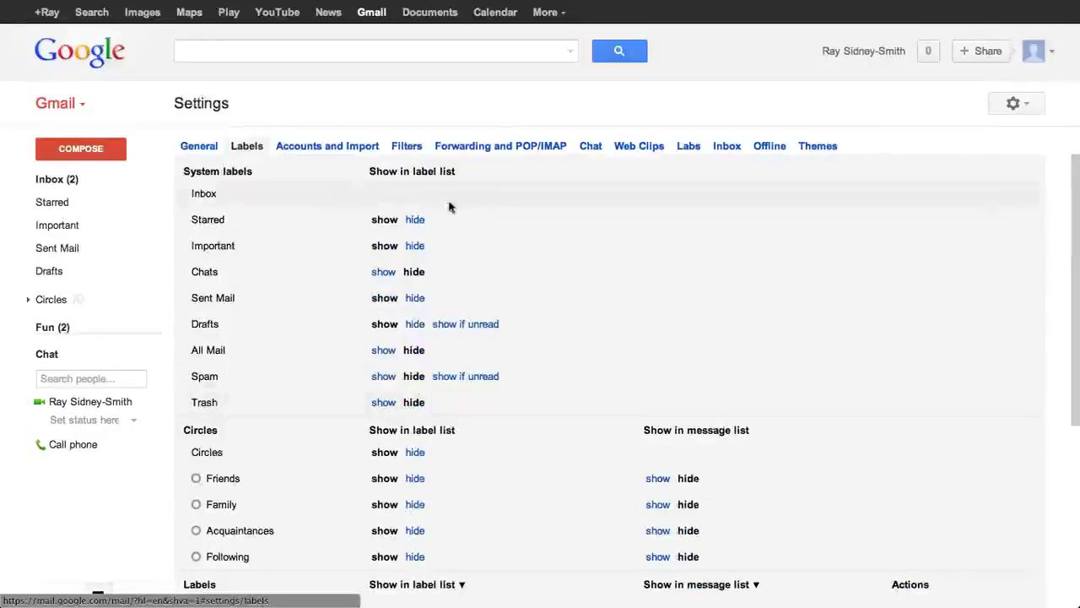
pyautogui.click(414, 221)
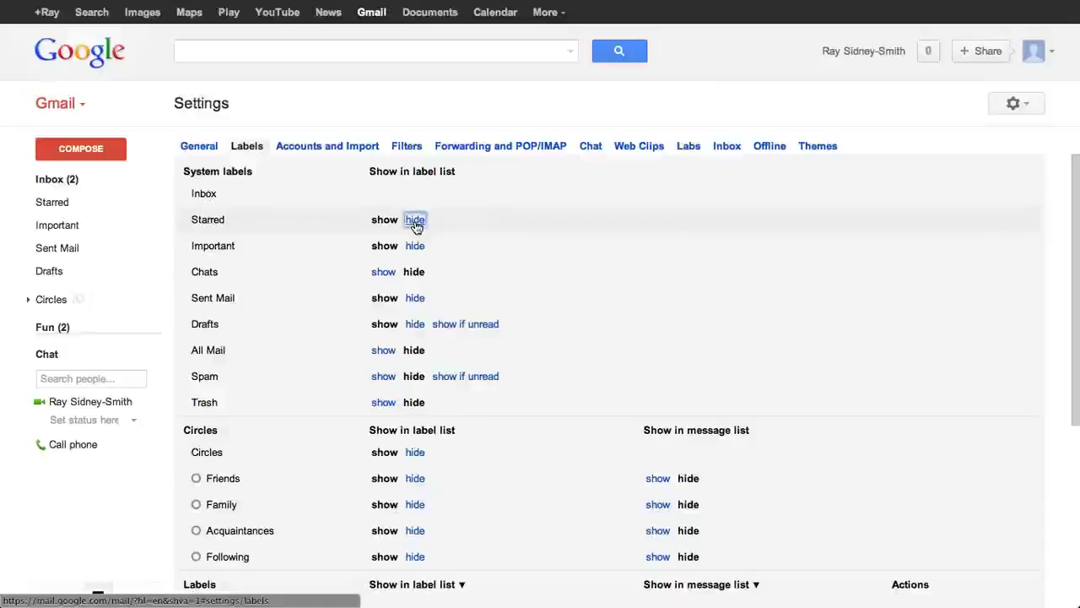
pyautogui.moveTo(64, 193)
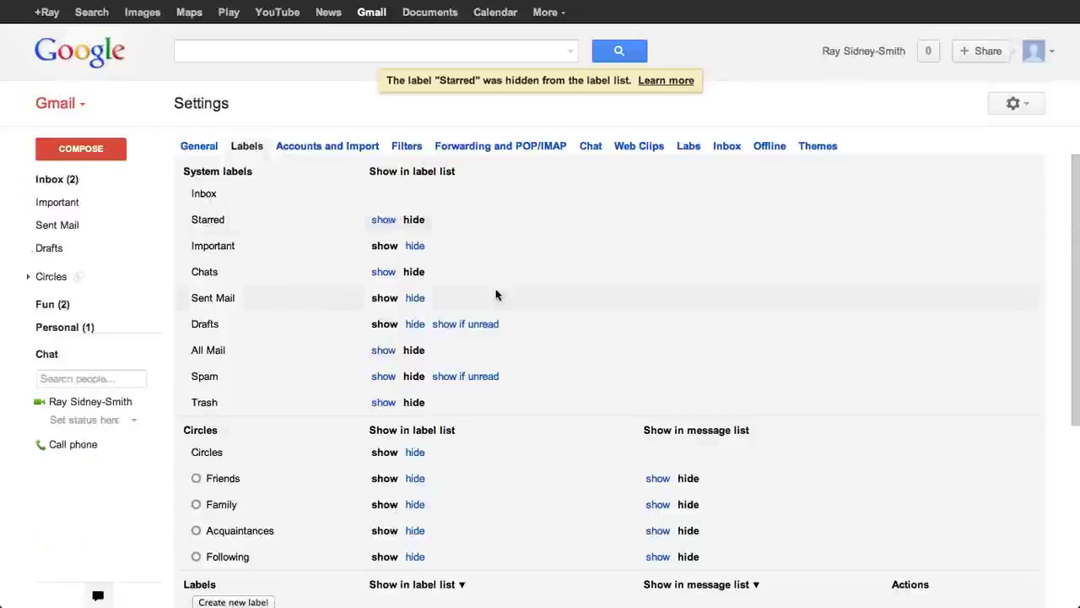
pyautogui.click(318, 146)
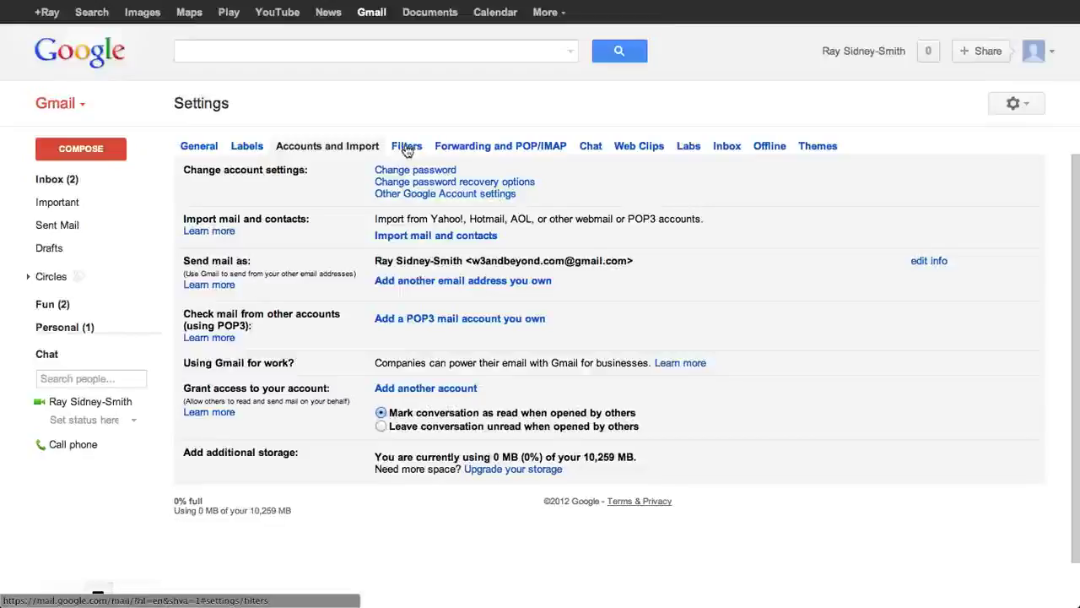
# Step: View the Filters tab, then the Forwarding and POP/IMAP tab with POP enabled for all mail
pyautogui.click(407, 147)
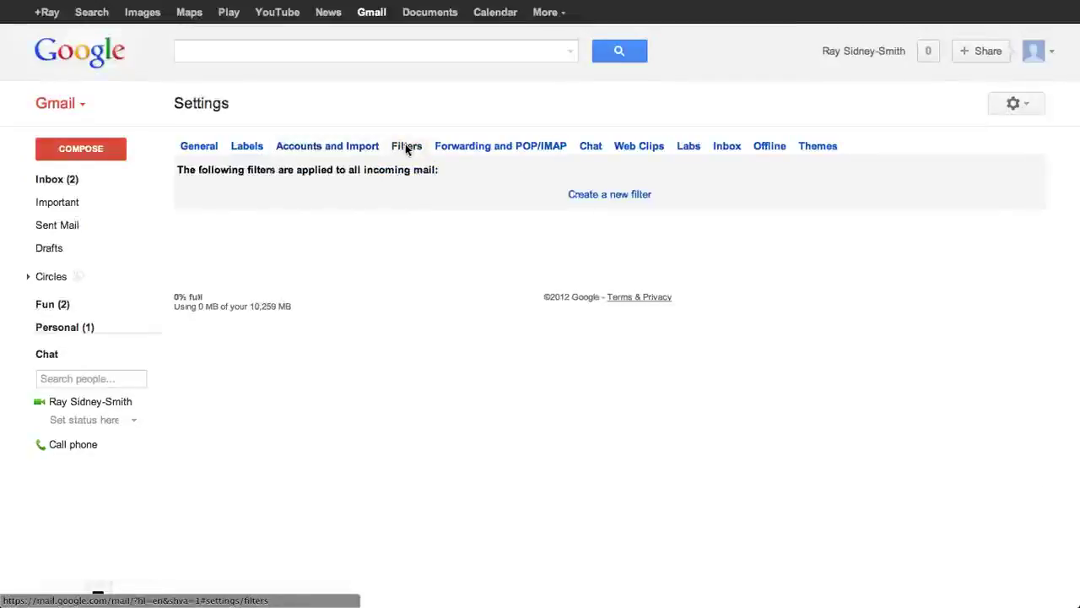
pyautogui.click(499, 149)
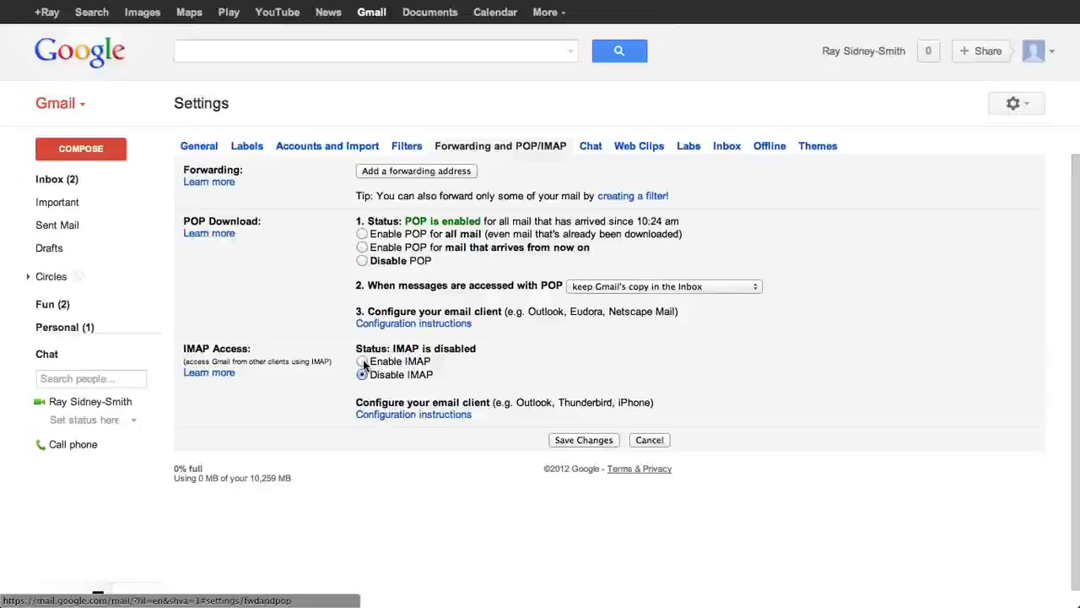
# Step: Turn IMAP on to preview its options, set it back to disabled, then view Chat settings
pyautogui.click(362, 361)
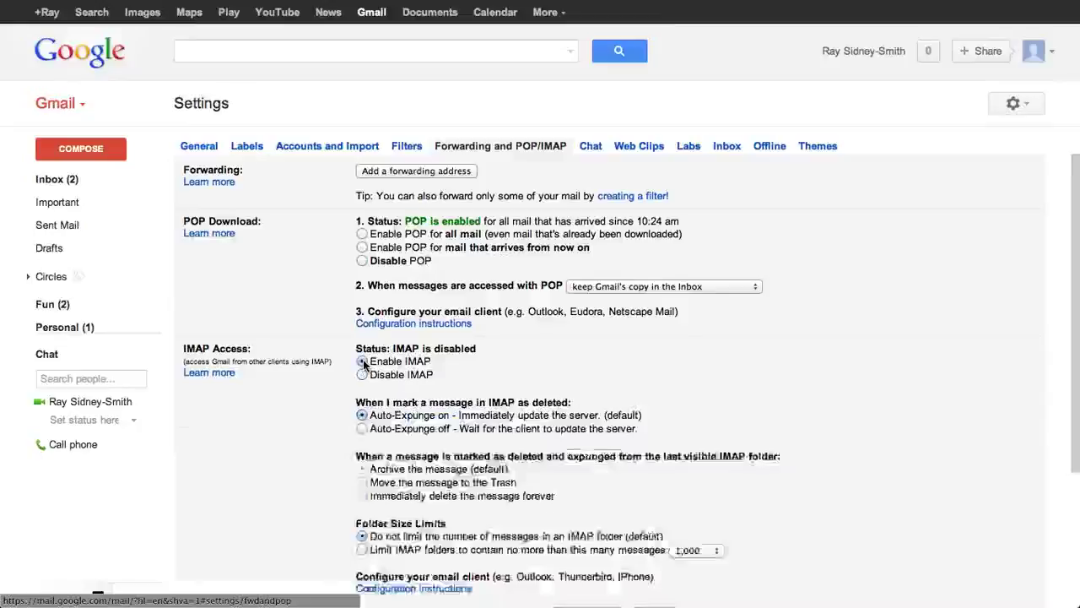
pyautogui.click(362, 375)
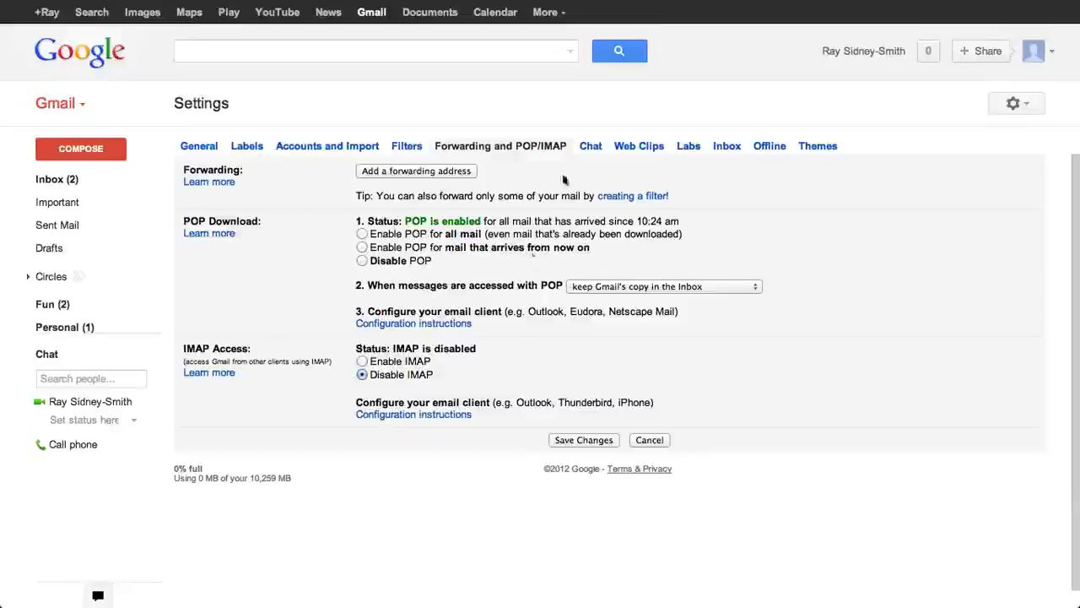
pyautogui.click(590, 147)
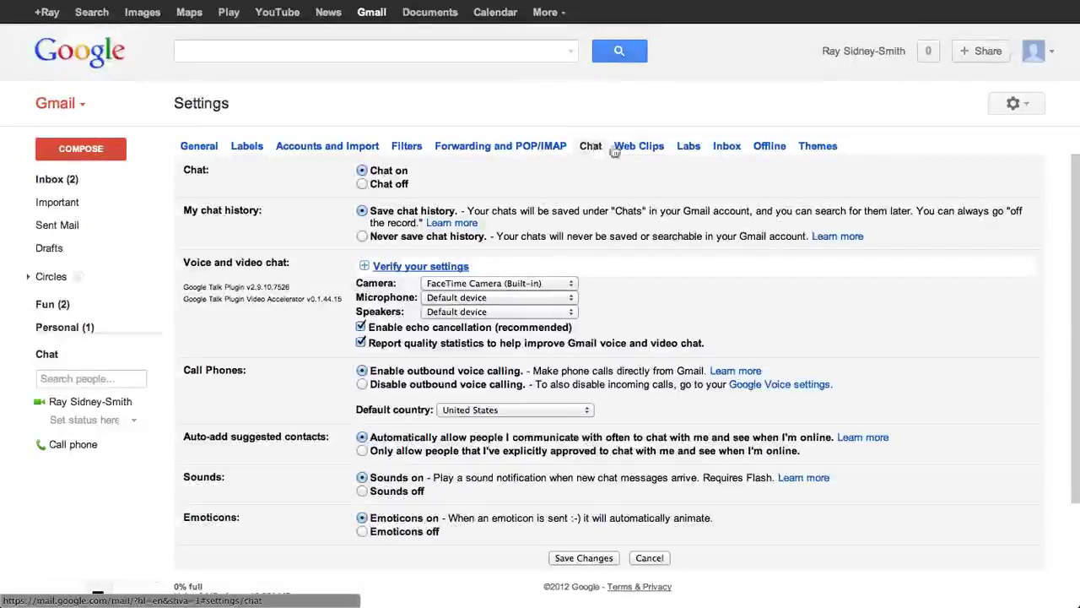
# Step: Review the Web Clips feed list, then bring up the Gmail Labs experiments
pyautogui.click(642, 148)
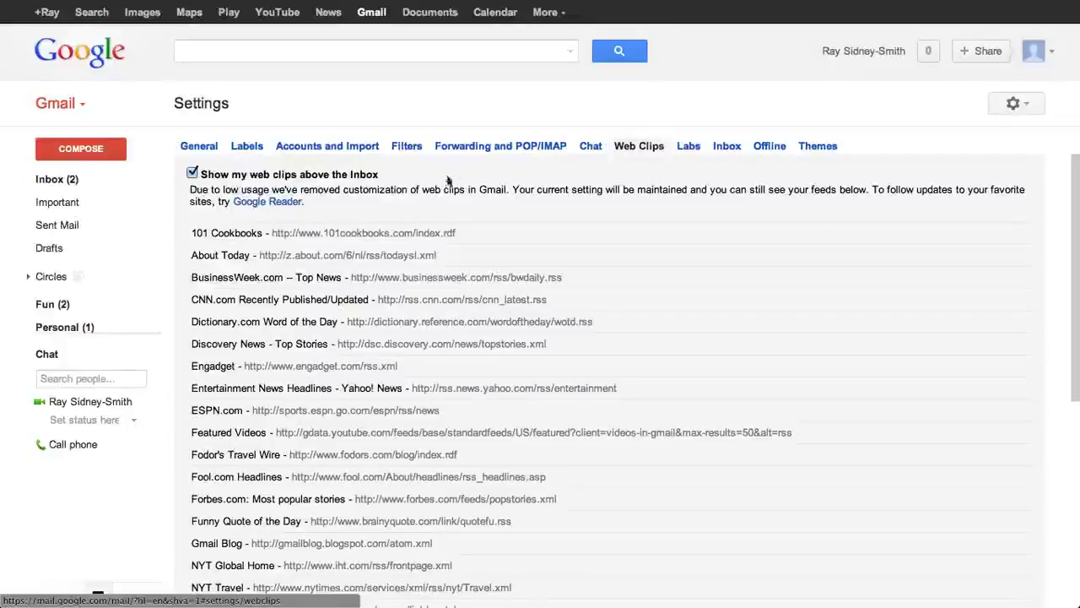
pyautogui.click(688, 148)
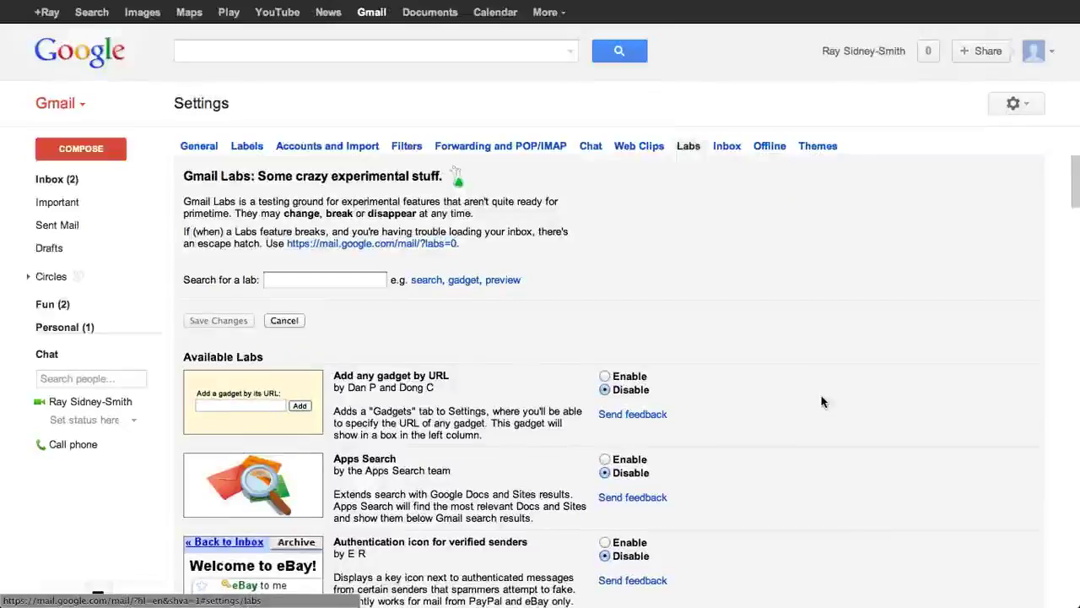
# Step: Scroll through the Labs experiments list, then view the Inbox and Offline settings
pyautogui.scroll(-3, 823, 402)
pyautogui.scroll(3, 823, 402)
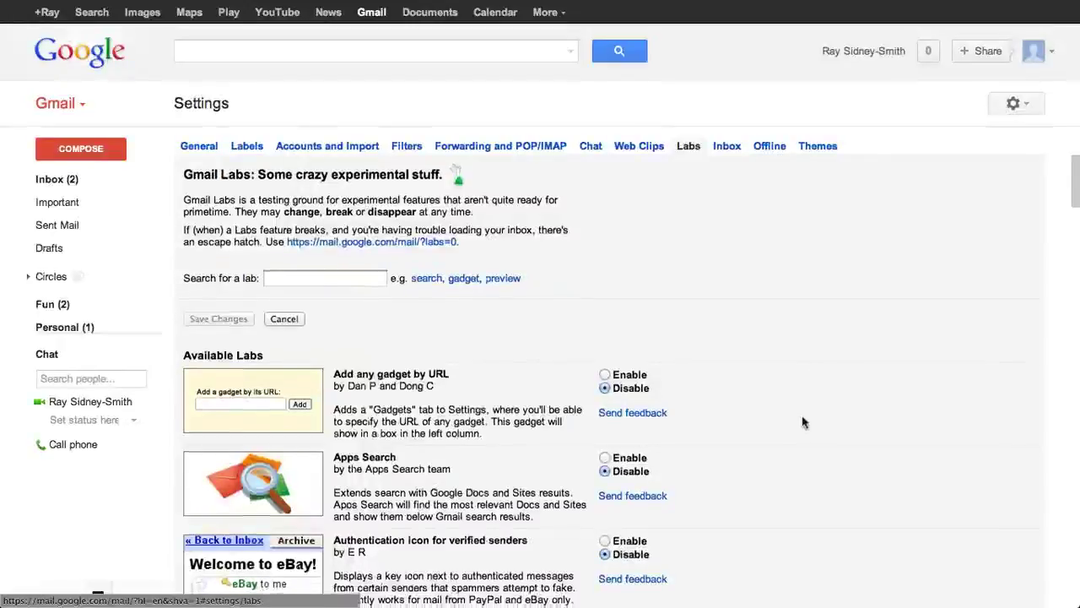
pyautogui.scroll(-9, 803, 422)
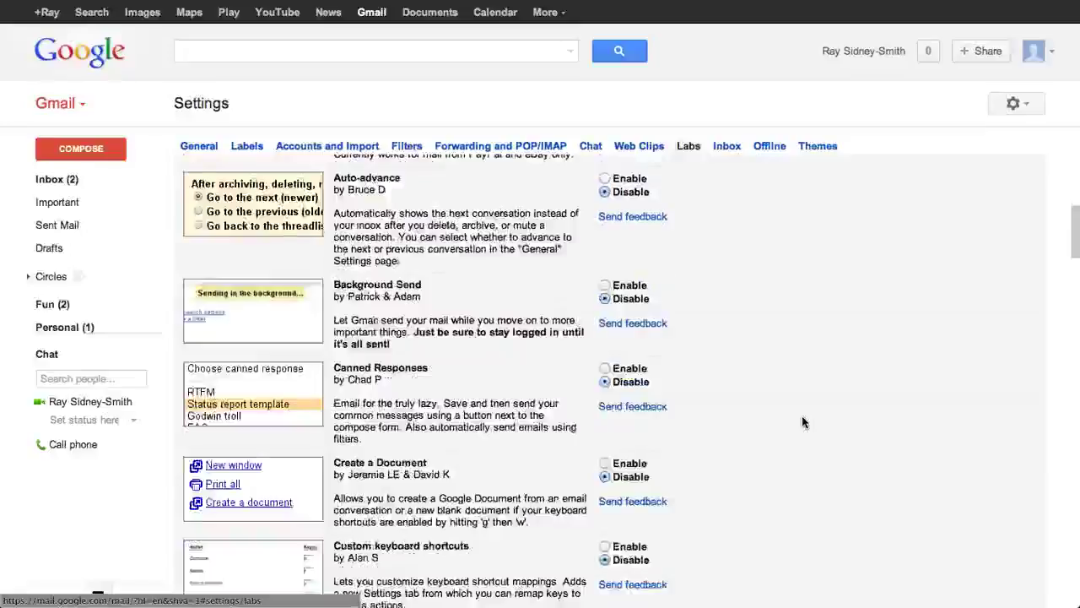
pyautogui.scroll(-7, 803, 422)
pyautogui.scroll(-9, 802, 422)
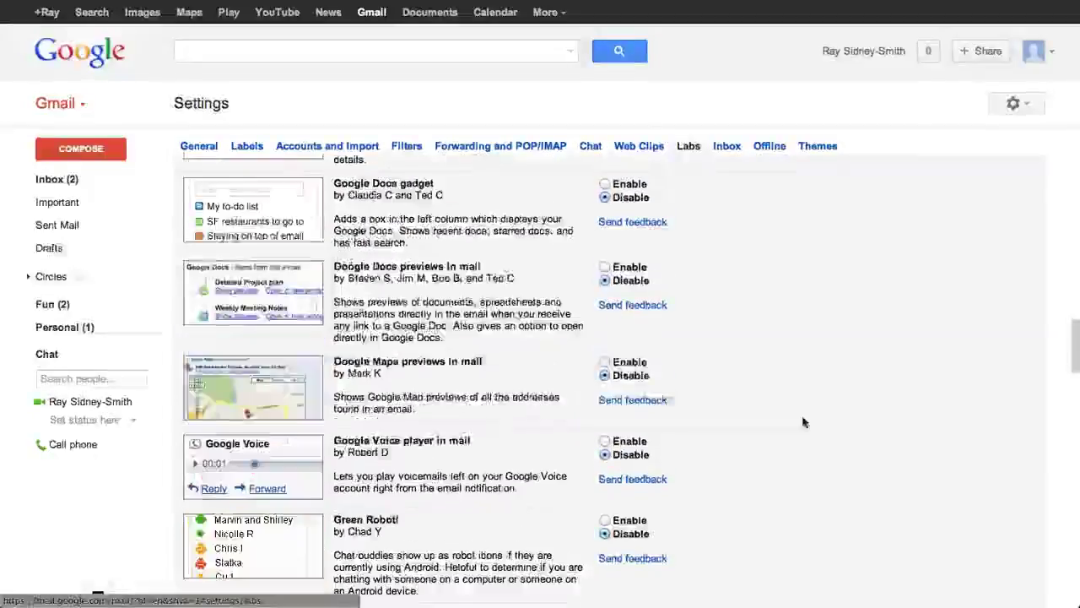
pyautogui.scroll(10, 803, 422)
pyautogui.scroll(13, 803, 422)
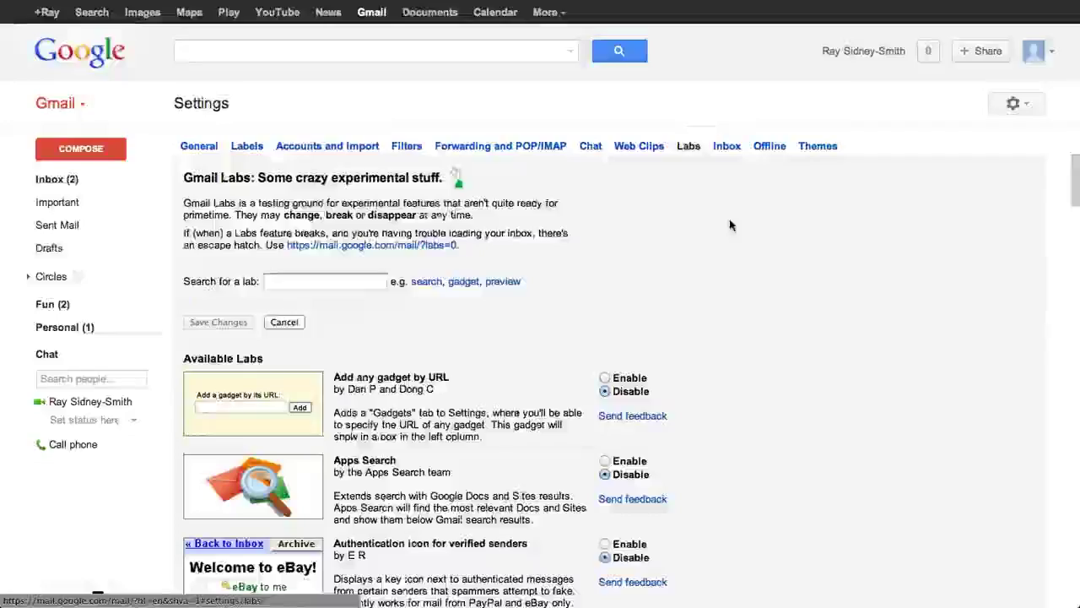
pyautogui.click(727, 146)
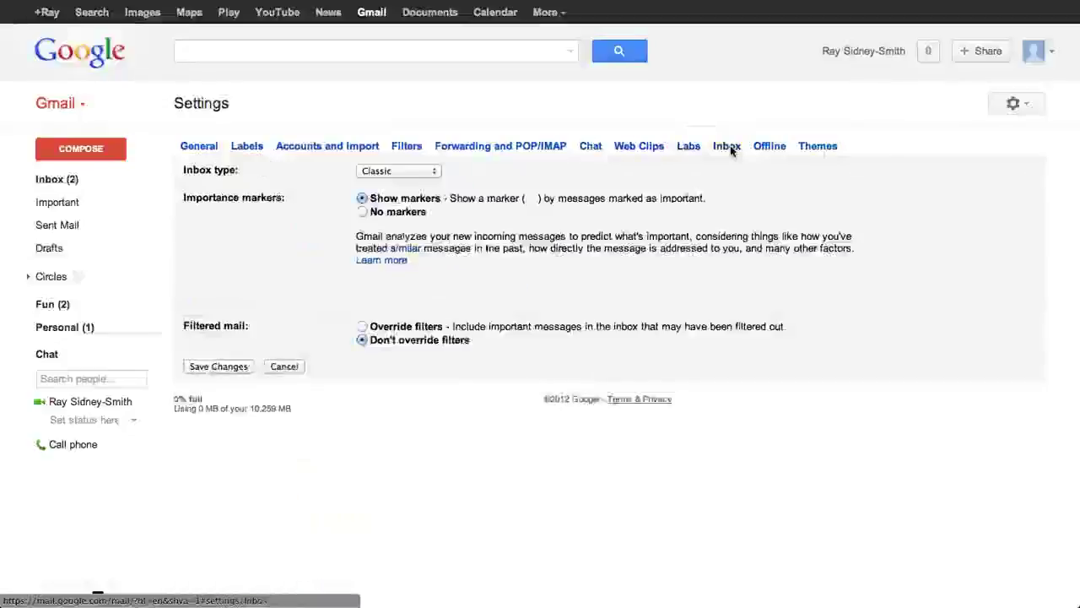
pyautogui.click(770, 146)
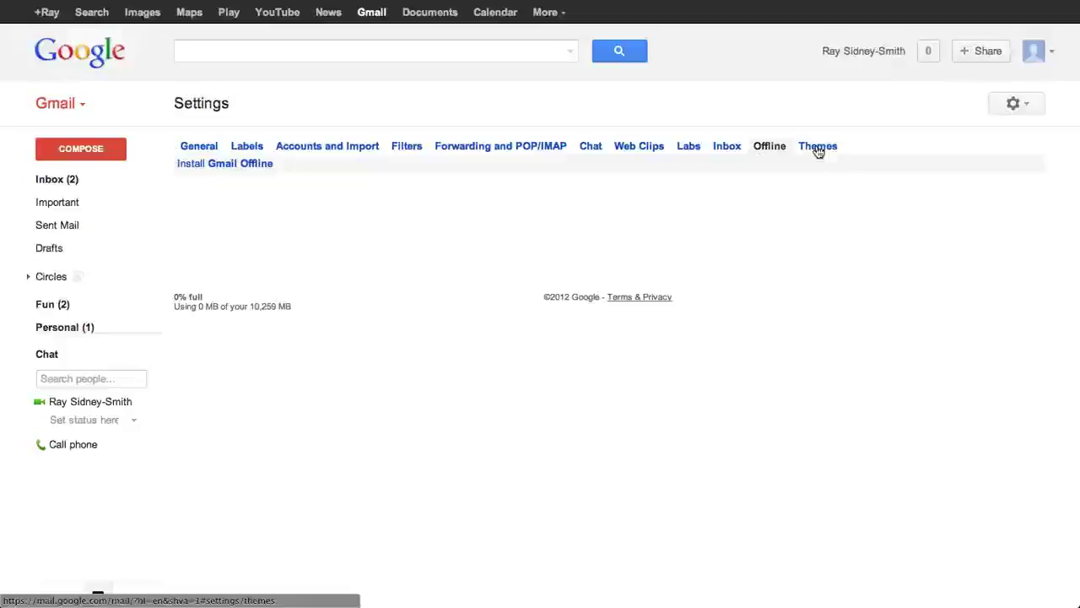
# Step: Browse the available themes, return to General settings, then head back to the inbox
pyautogui.click(818, 148)
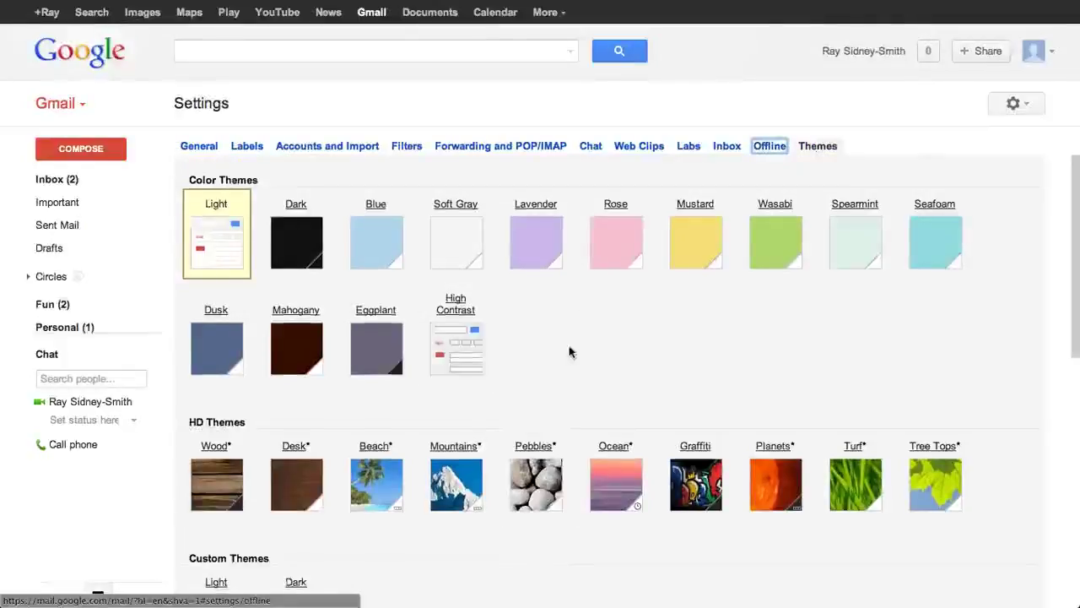
pyautogui.scroll(-3, 570, 352)
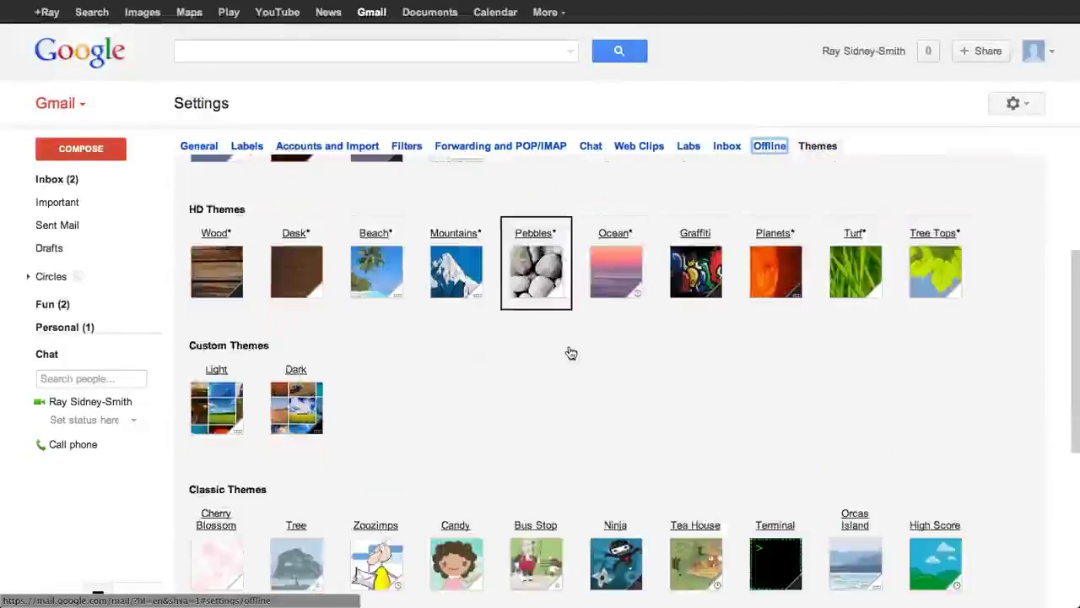
pyautogui.scroll(-3, 572, 353)
pyautogui.scroll(6, 569, 352)
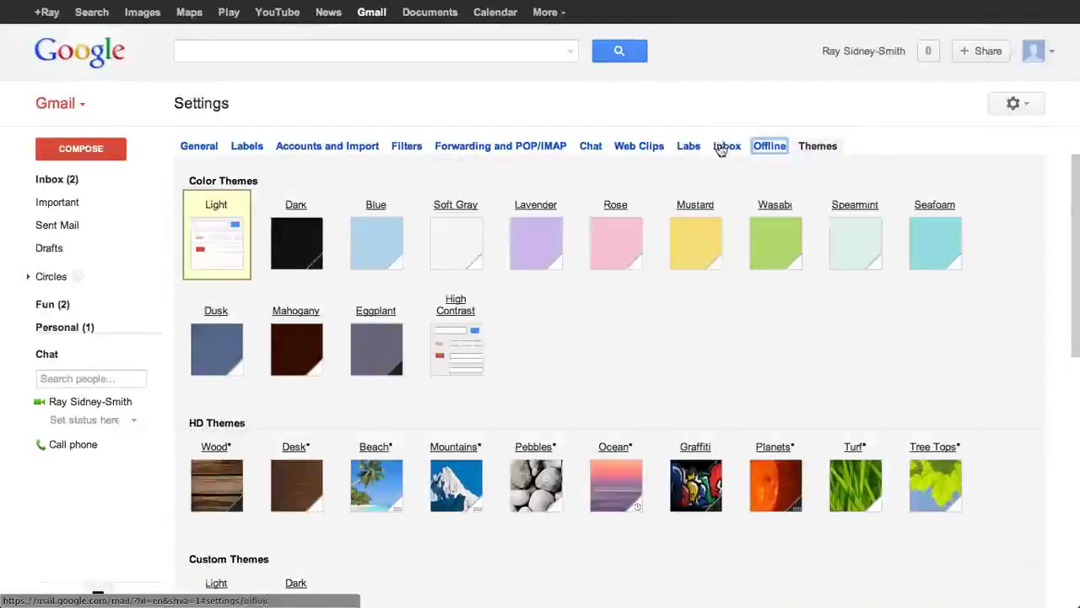
pyautogui.click(193, 155)
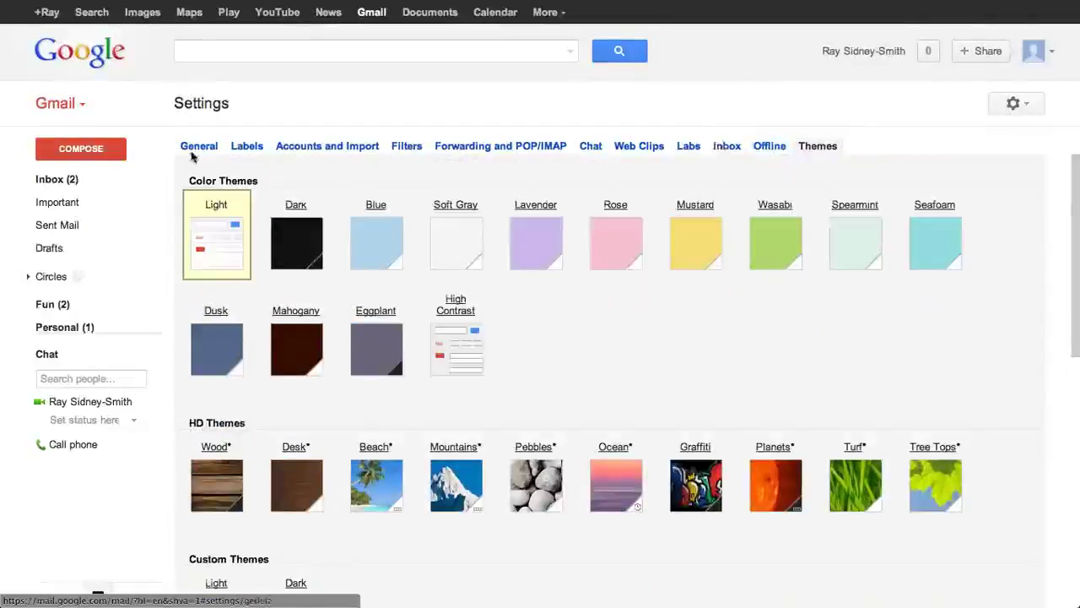
pyautogui.click(38, 180)
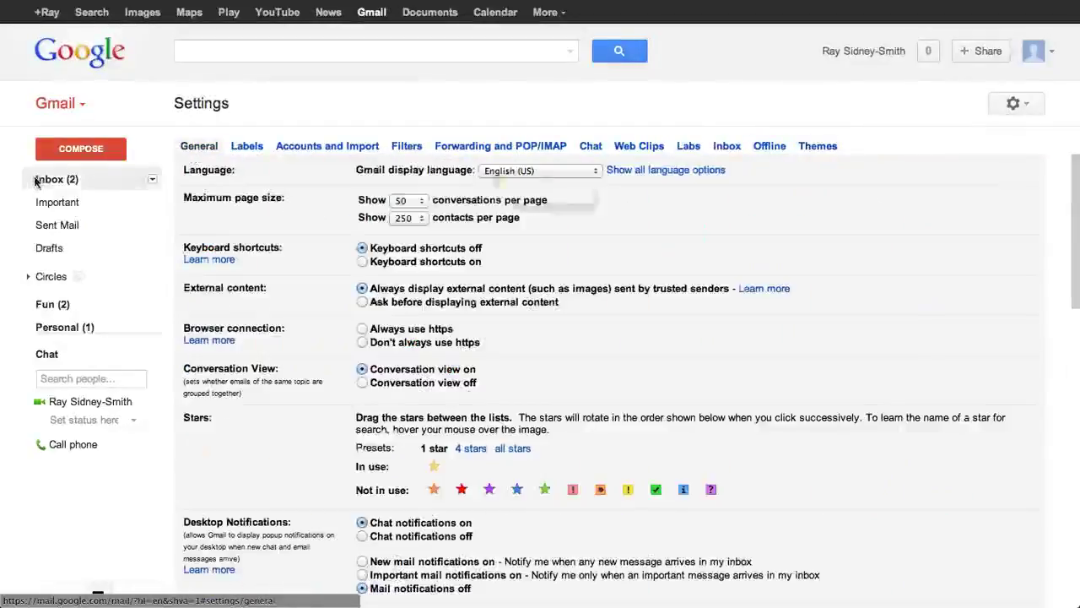
# Step: Confirm the 'Discard changes?' prompt with OK, returning to the inbox unsaved
pyautogui.click(656, 221)
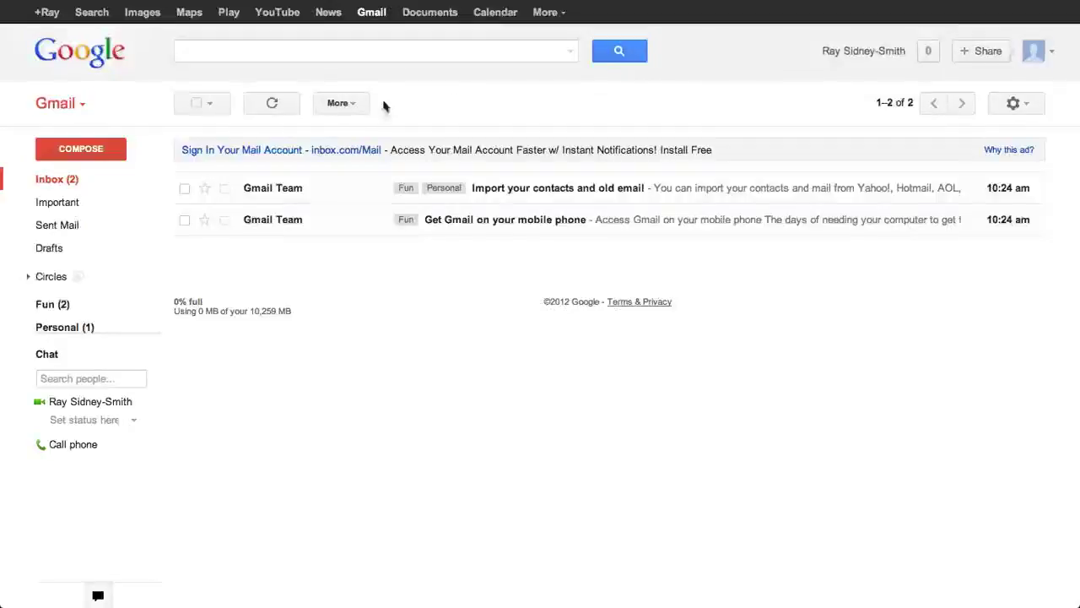
pyautogui.click(187, 189)
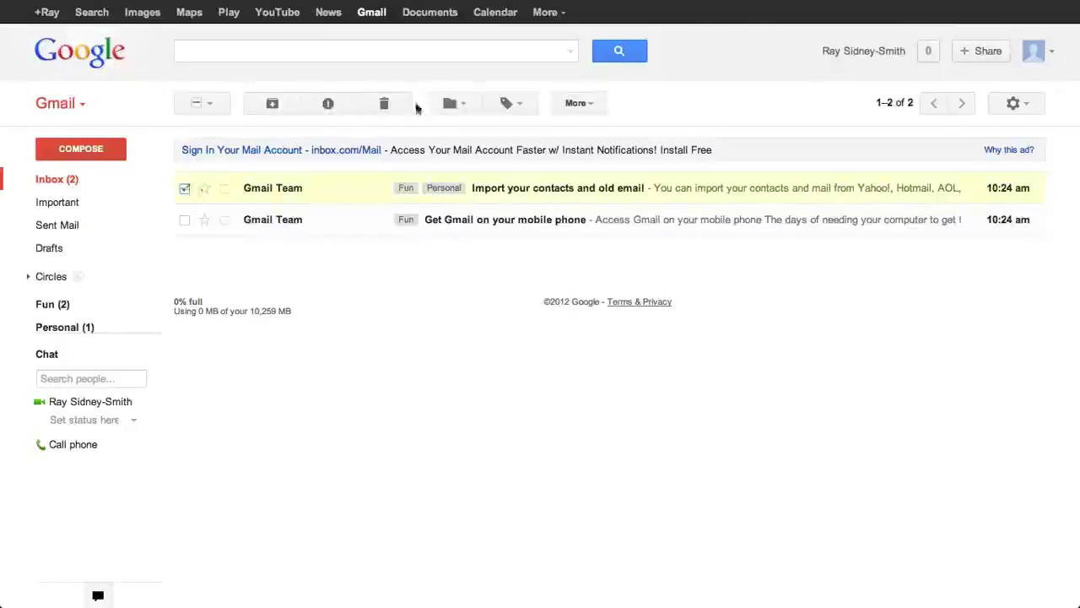
pyautogui.click(528, 111)
pyautogui.click(667, 118)
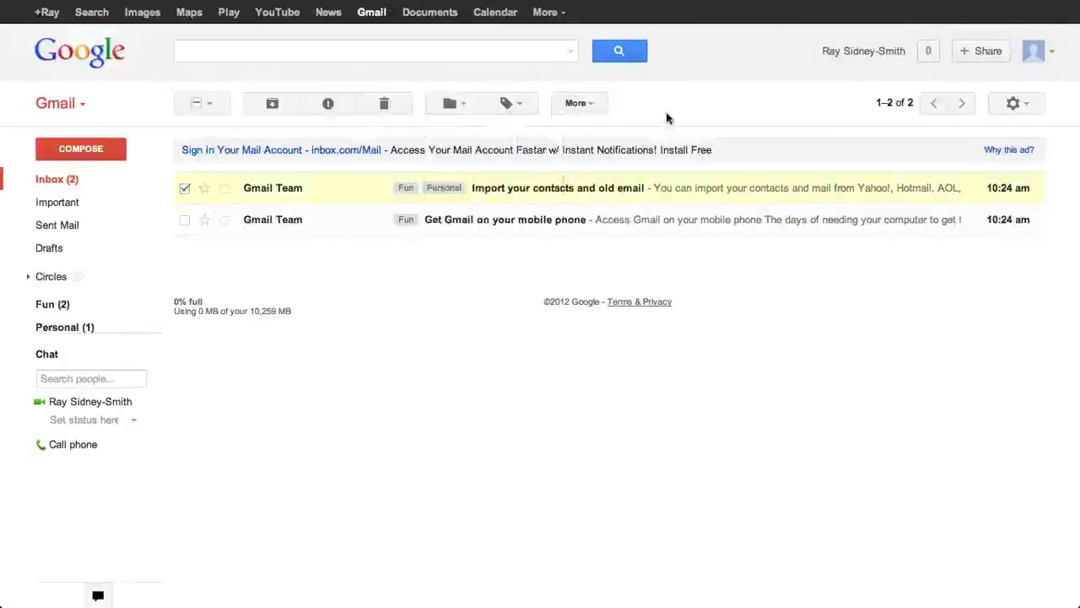
pyautogui.click(185, 187)
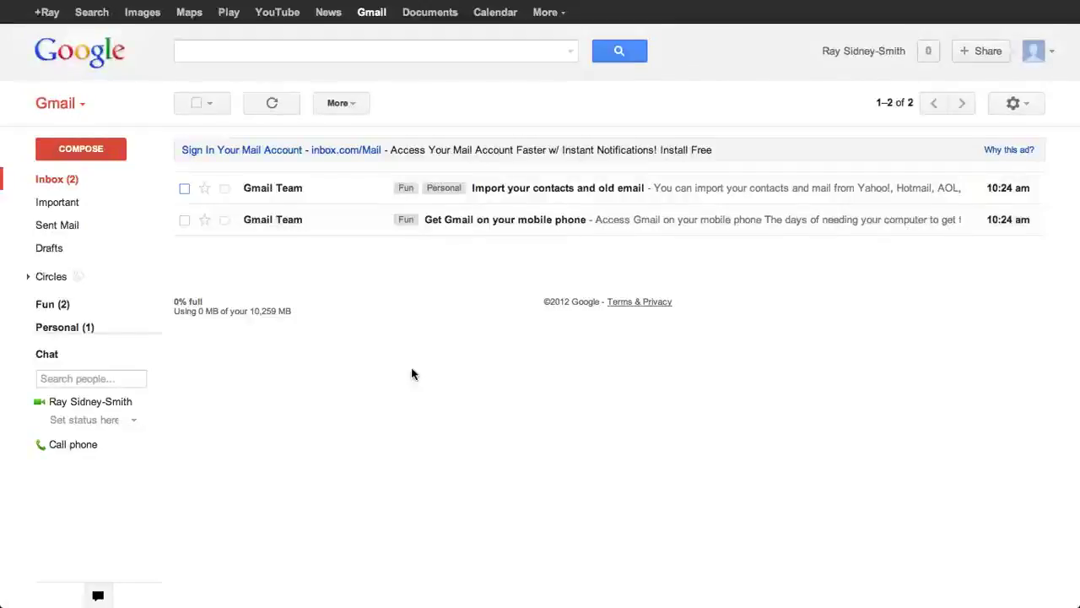
pyautogui.press('super+Tab')
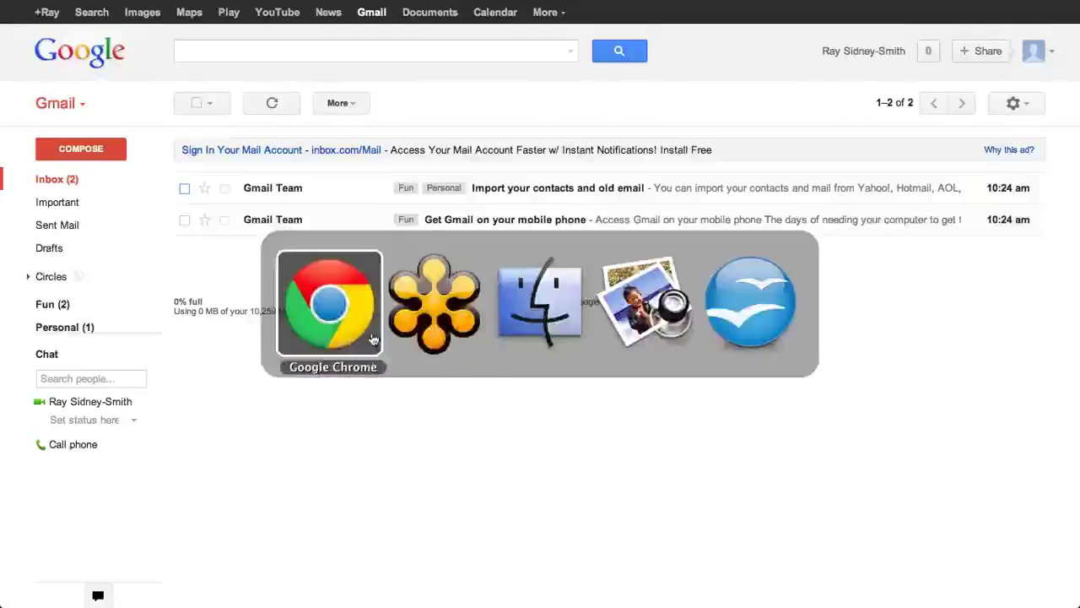
# Step: Switch to Chrome and bring the Gmail inbox window forward from its Window menu
pyautogui.click(356, 321)
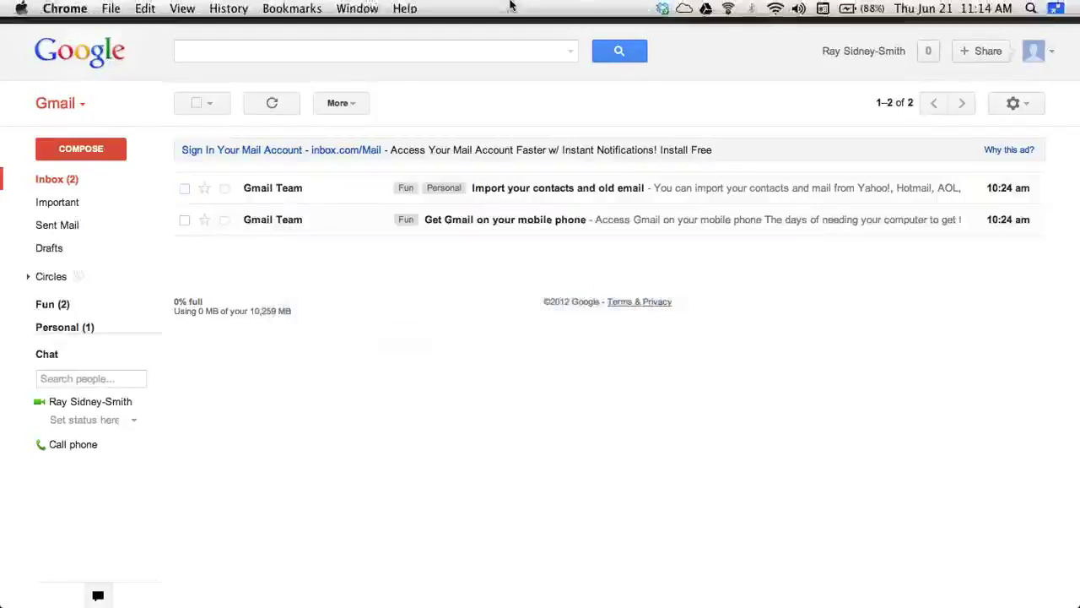
pyautogui.click(357, 9)
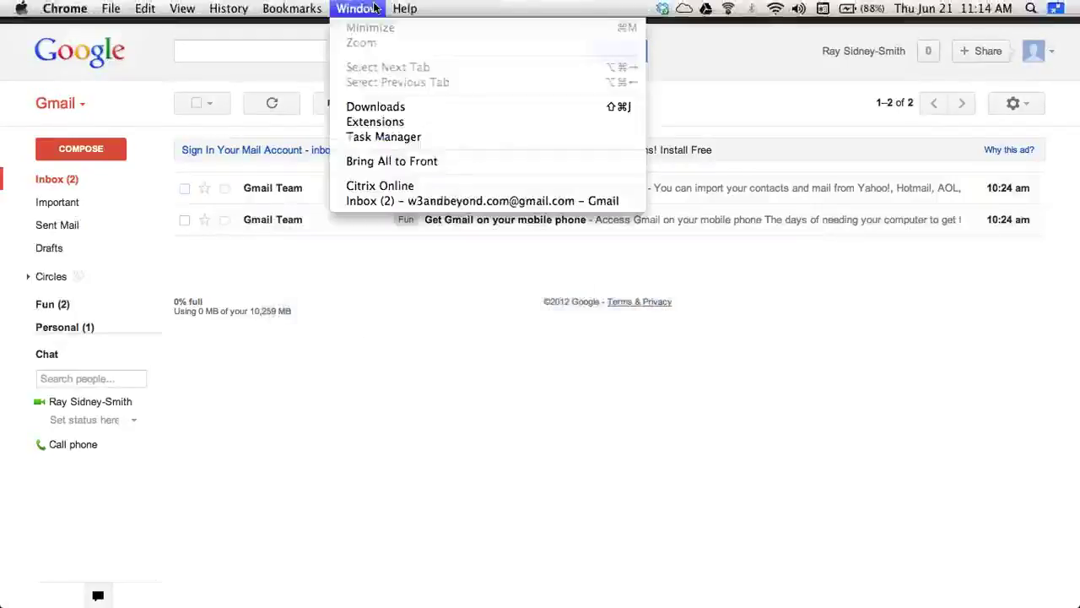
pyautogui.click(390, 189)
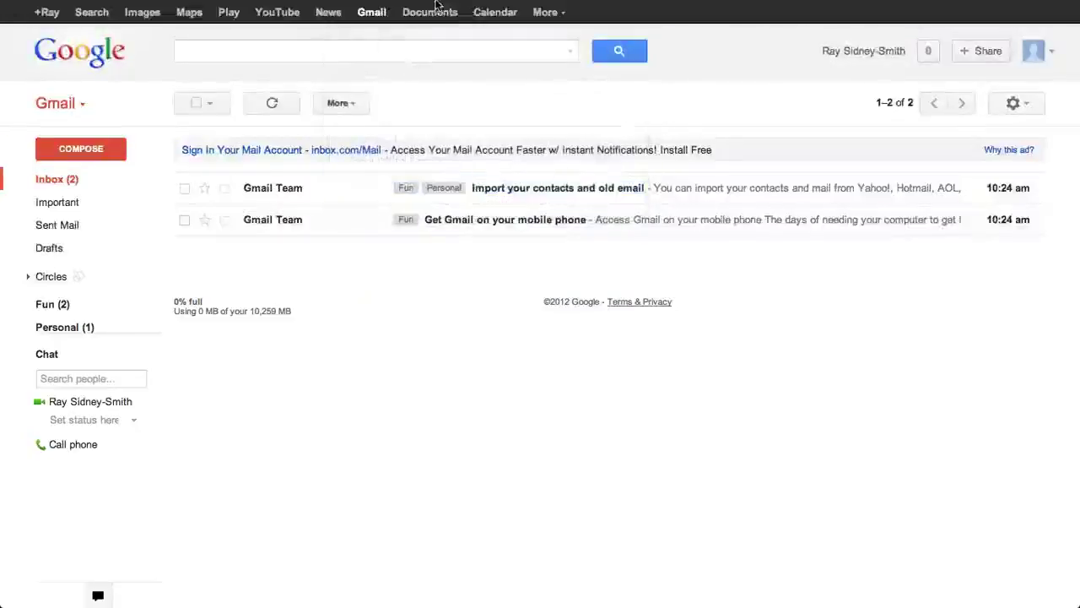
pyautogui.press('super+Tab')
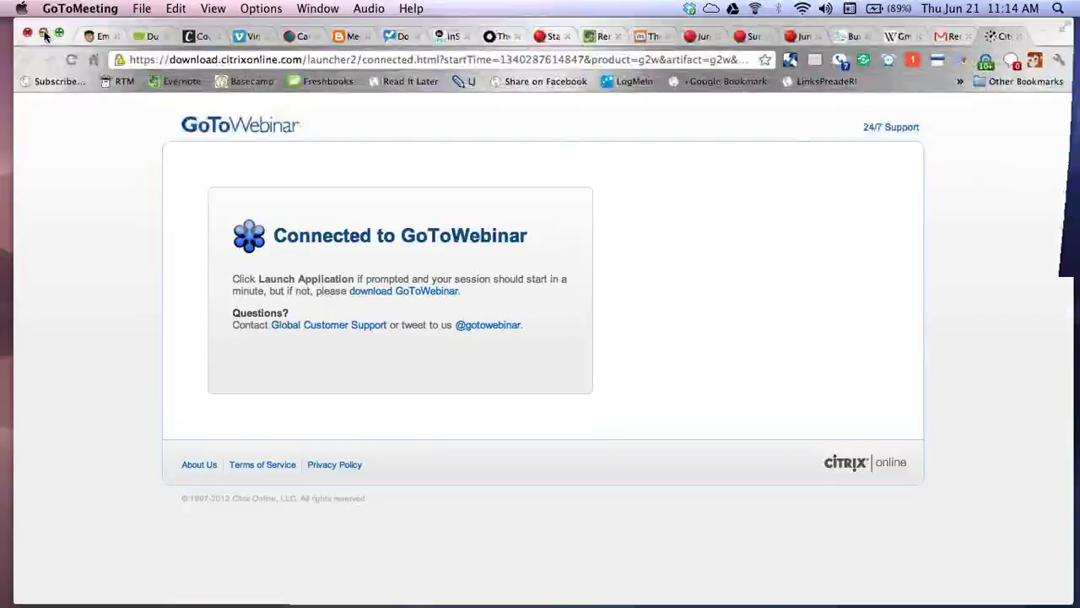
# Step: Minimize the browser window and restore it from the Dock, twice
pyautogui.click(43, 34)
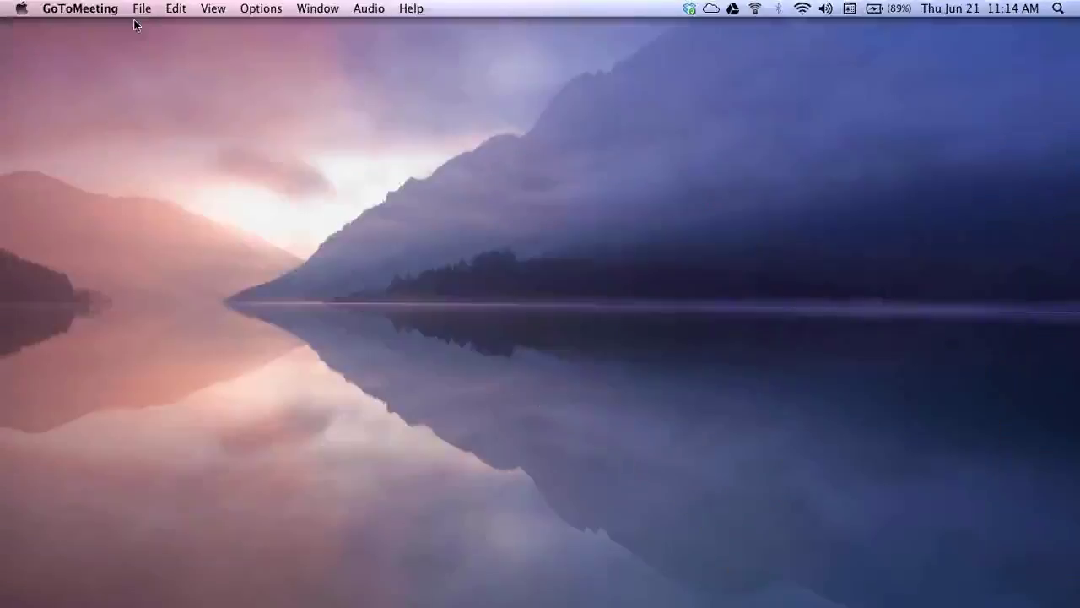
pyautogui.moveTo(589, 595)
pyautogui.click(941, 570)
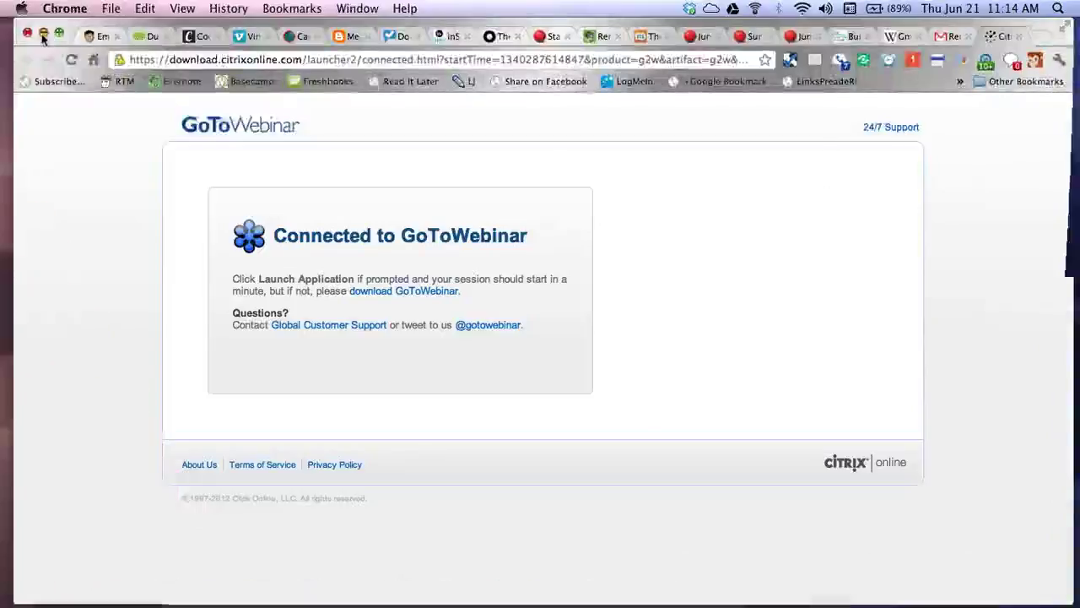
pyautogui.click(44, 35)
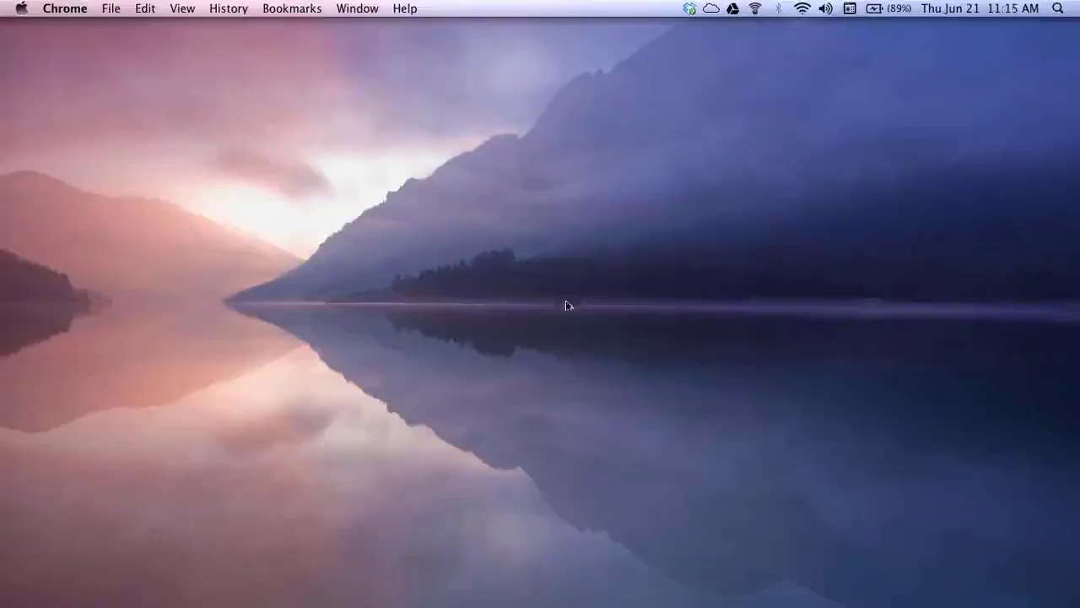
pyautogui.moveTo(882, 595)
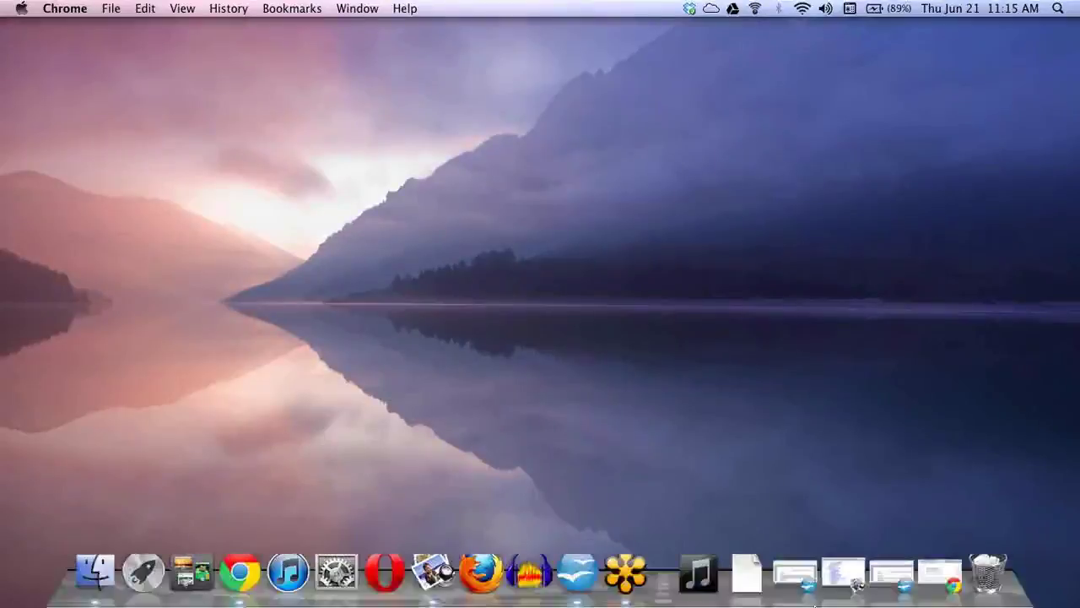
pyautogui.click(939, 573)
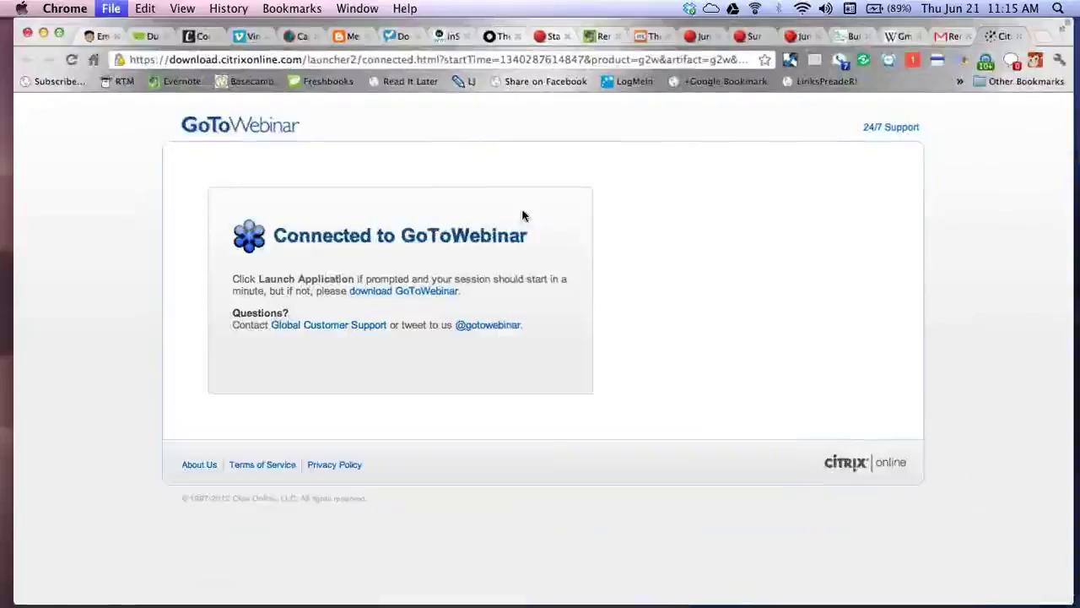
# Step: Open a new incognito window and load gmail.com
pyautogui.press('super+n')
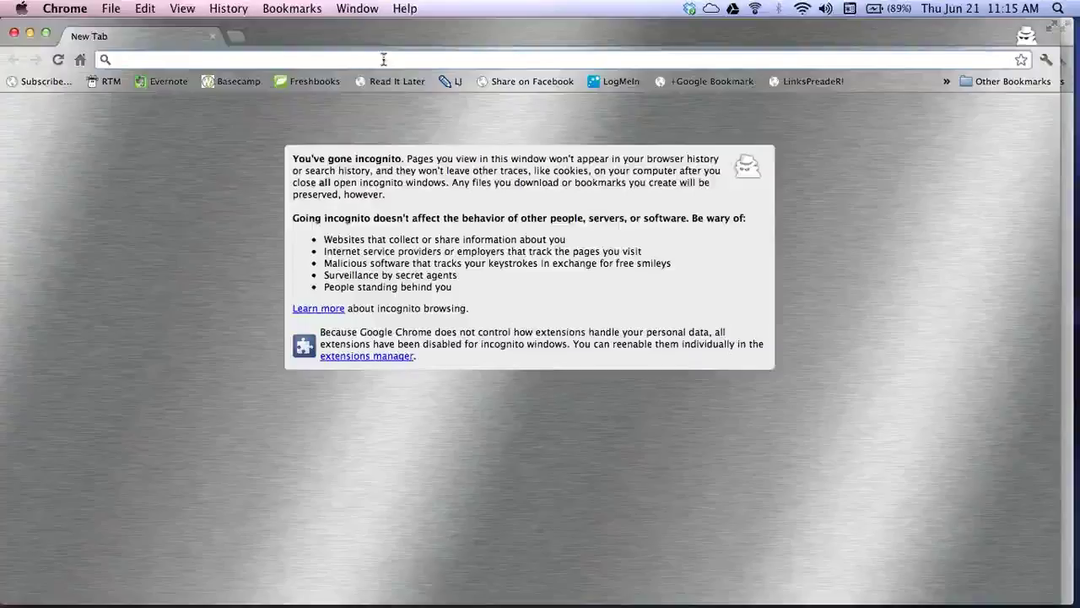
pyautogui.write('gmail.com')
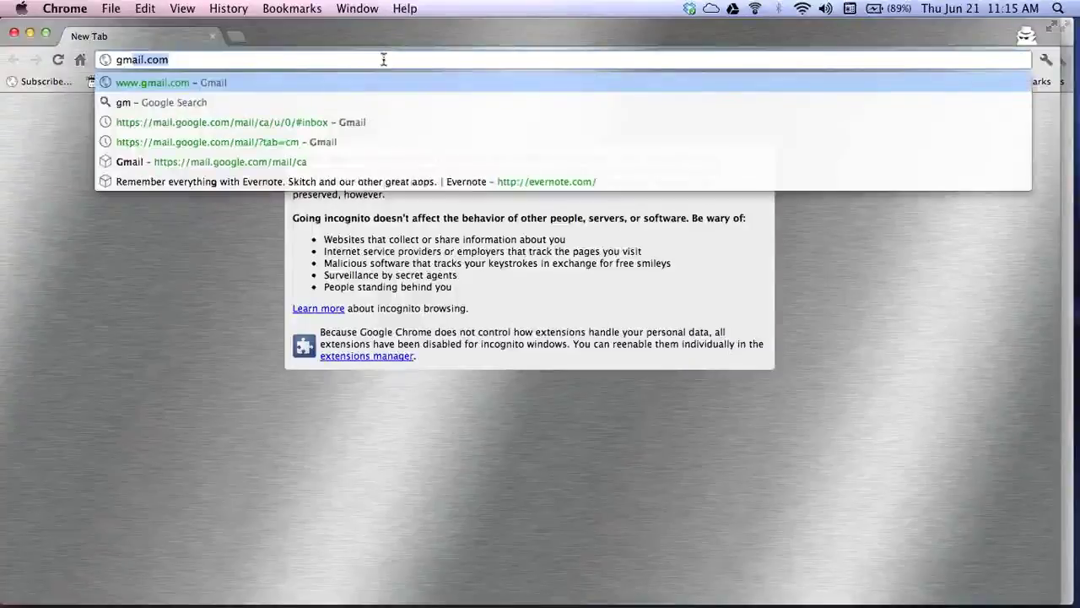
pyautogui.press('Return')
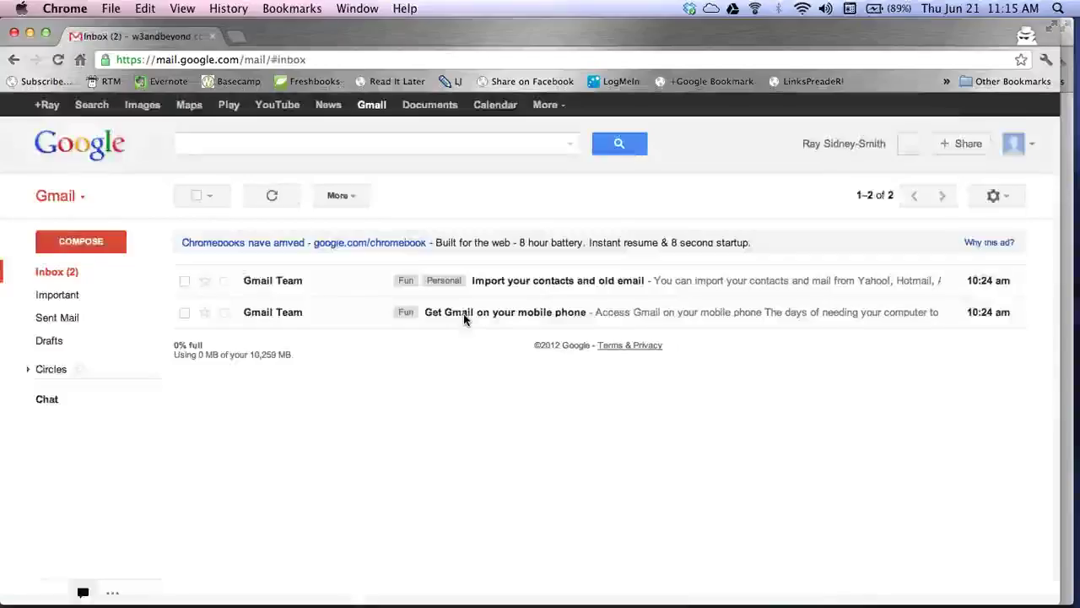
# Step: Start a blank new email with the COMPOSE button
pyautogui.click(80, 245)
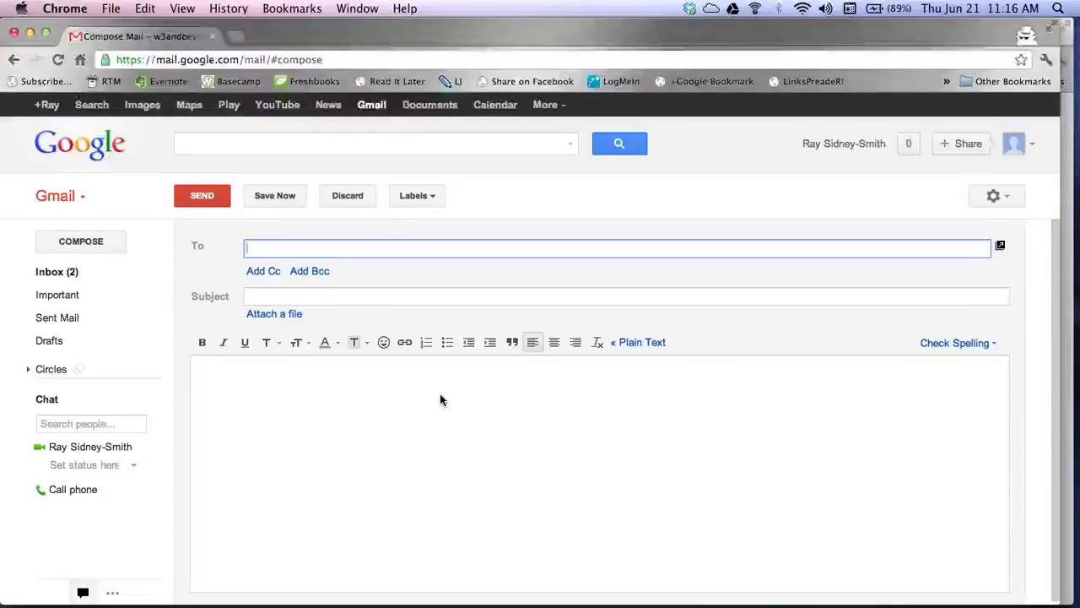
# Step: Pick Contacts from the Gmail/Contacts/Tasks dropdown at top left
pyautogui.click(81, 199)
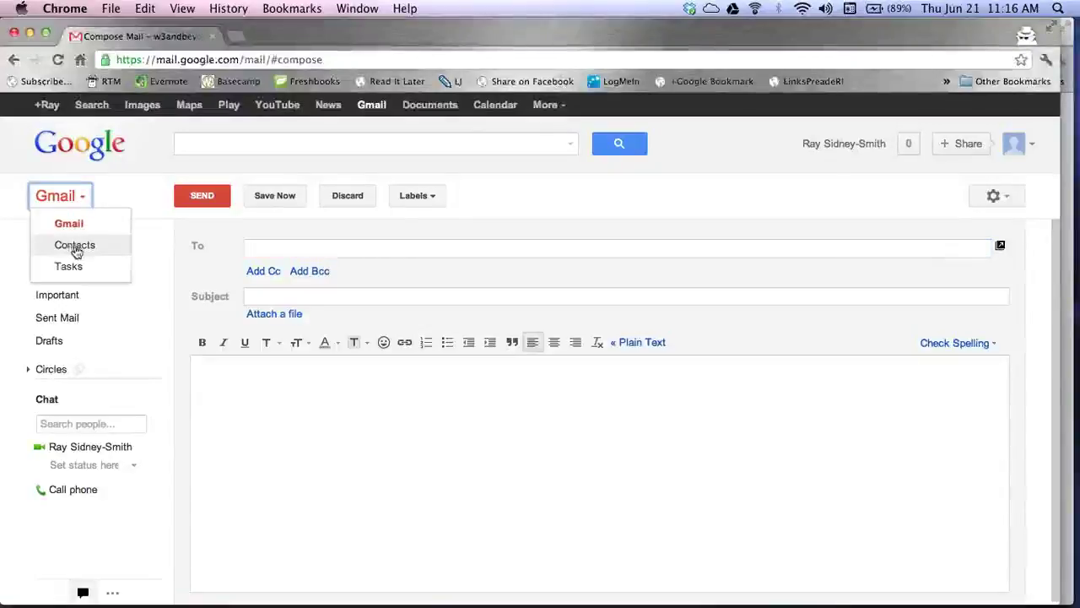
pyautogui.click(120, 201)
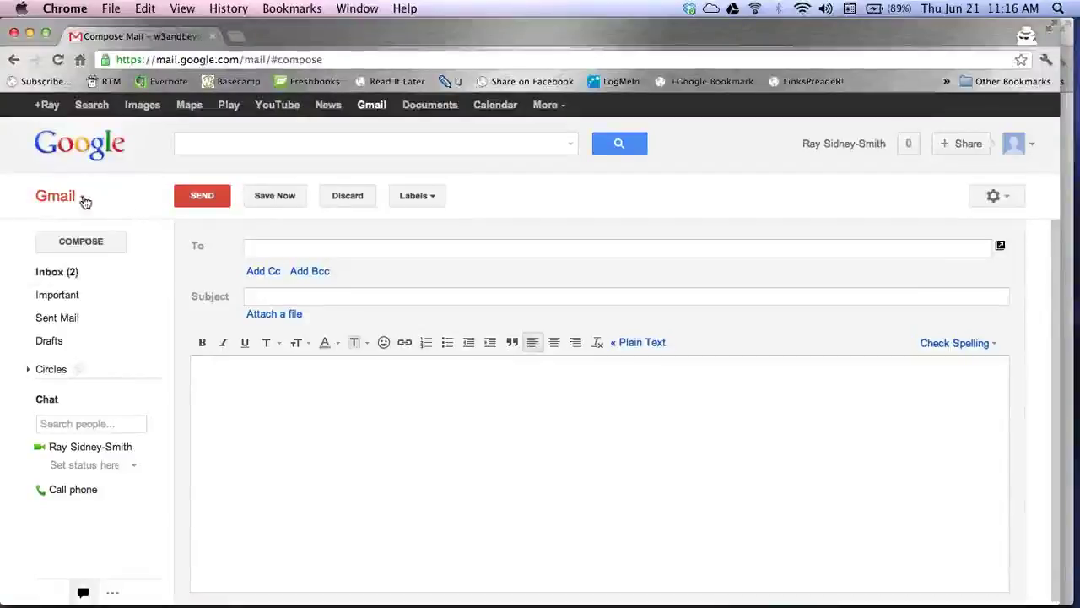
pyautogui.click(84, 199)
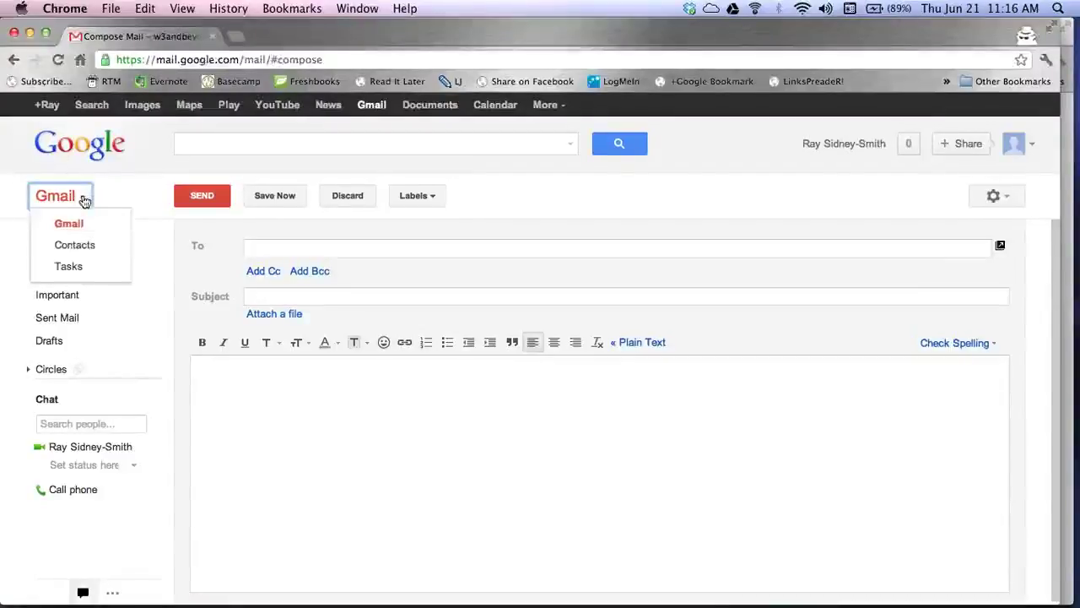
pyautogui.click(80, 245)
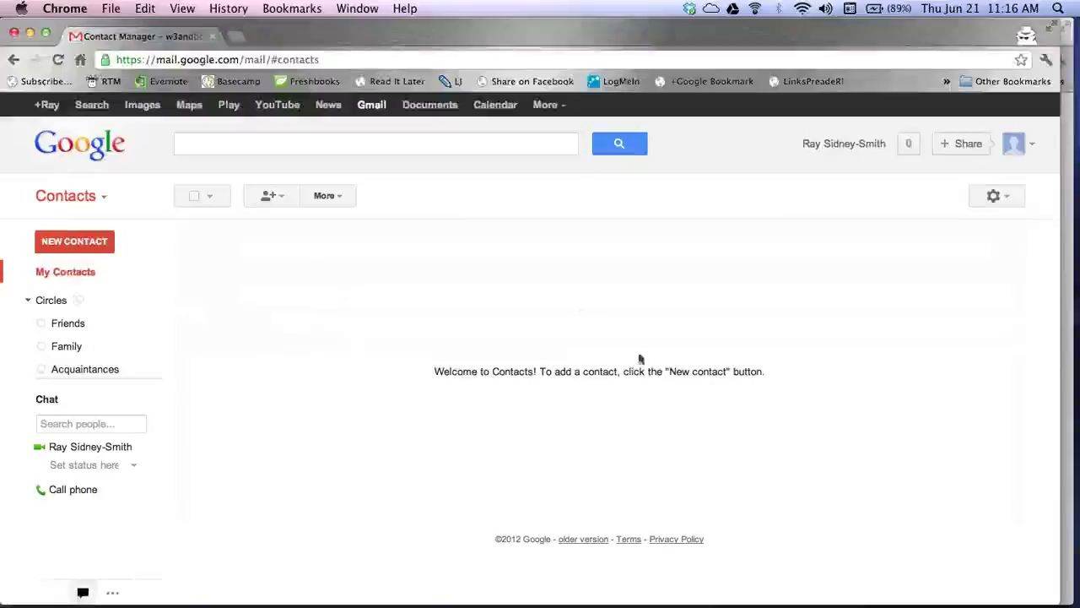
# Step: Peek at the add-to-circles and more-actions menus in Contacts
pyautogui.click(284, 201)
pyautogui.click(280, 361)
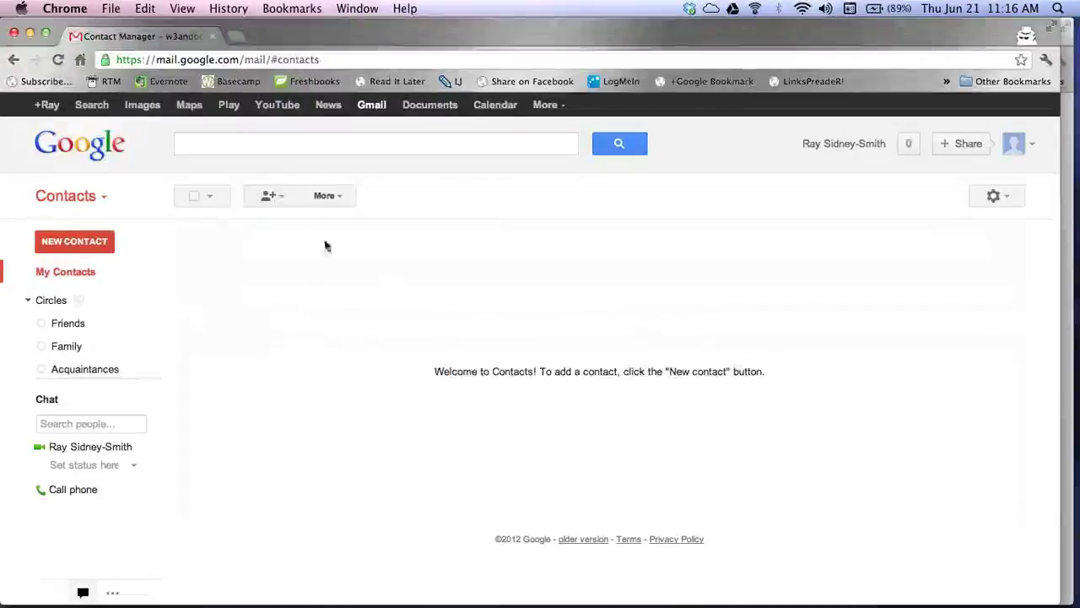
pyautogui.click(338, 199)
pyautogui.click(557, 240)
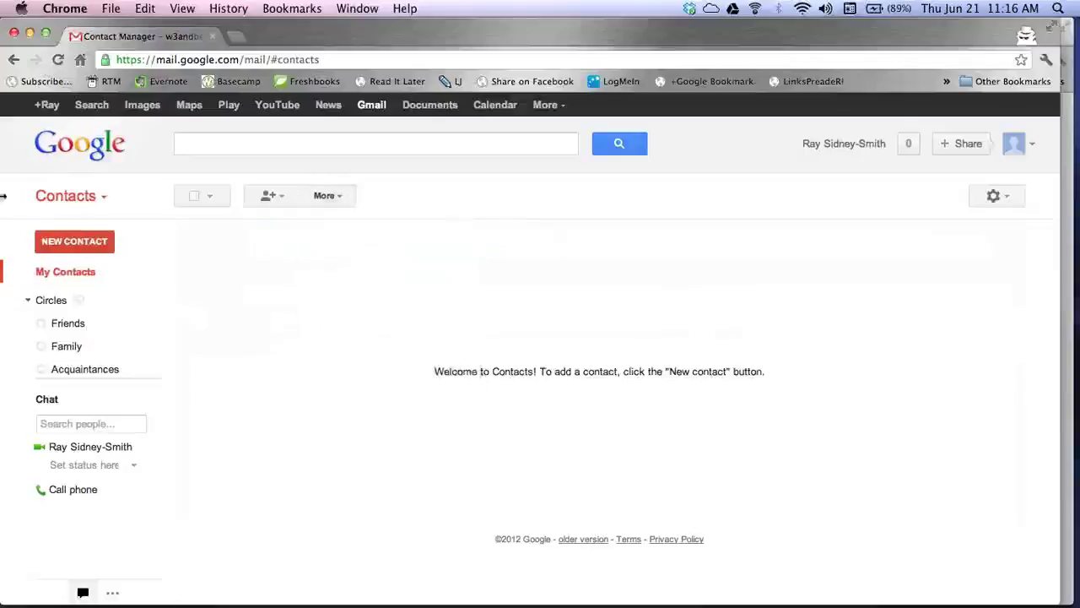
# Step: Switch back to Gmail, discard the empty draft, and return to the inbox
pyautogui.click(99, 198)
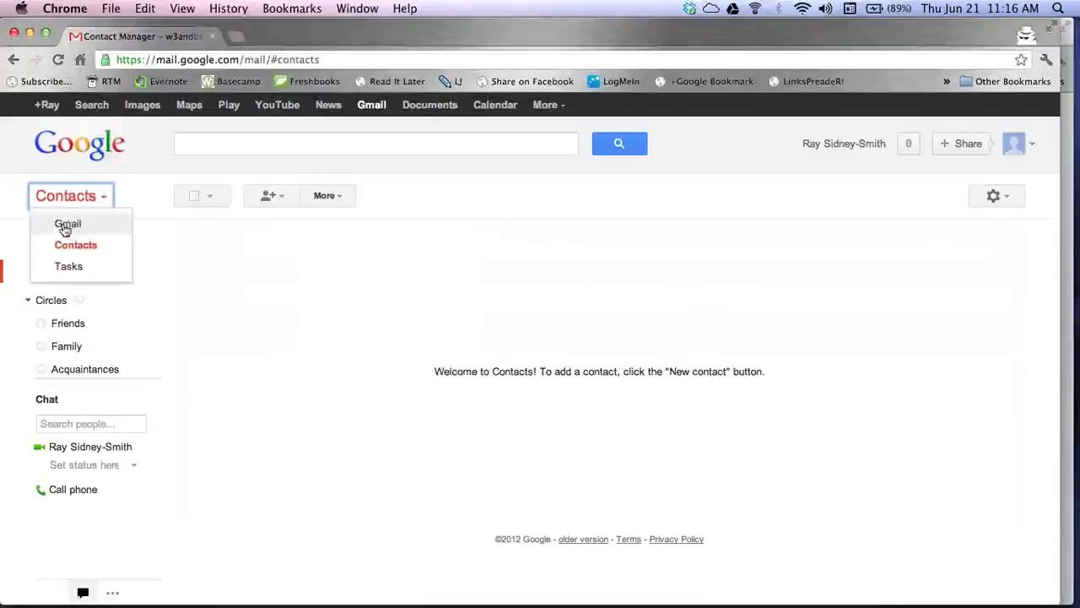
pyautogui.click(65, 226)
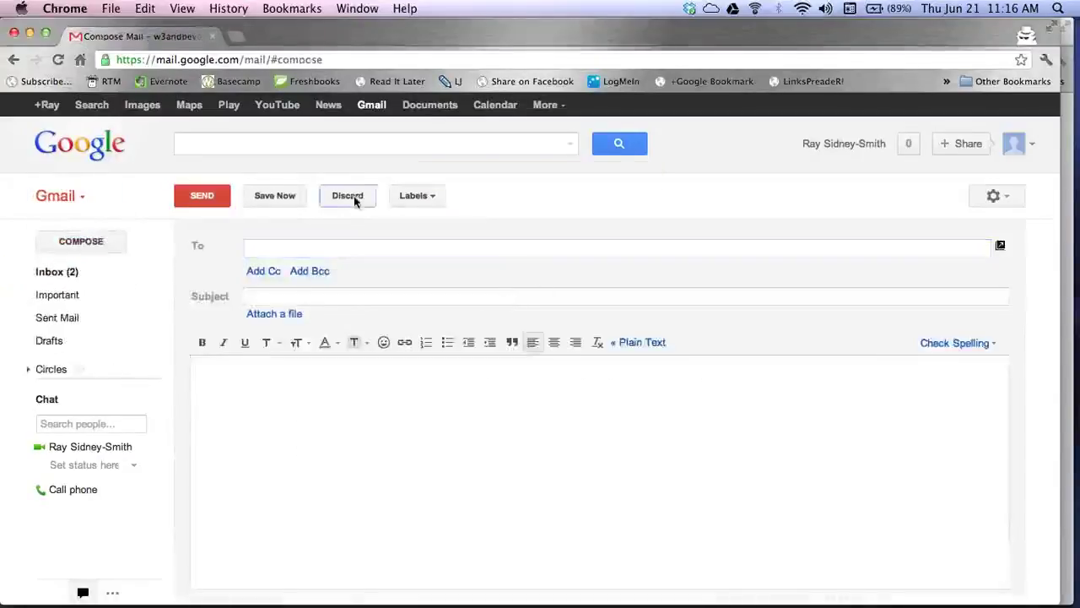
pyautogui.click(353, 196)
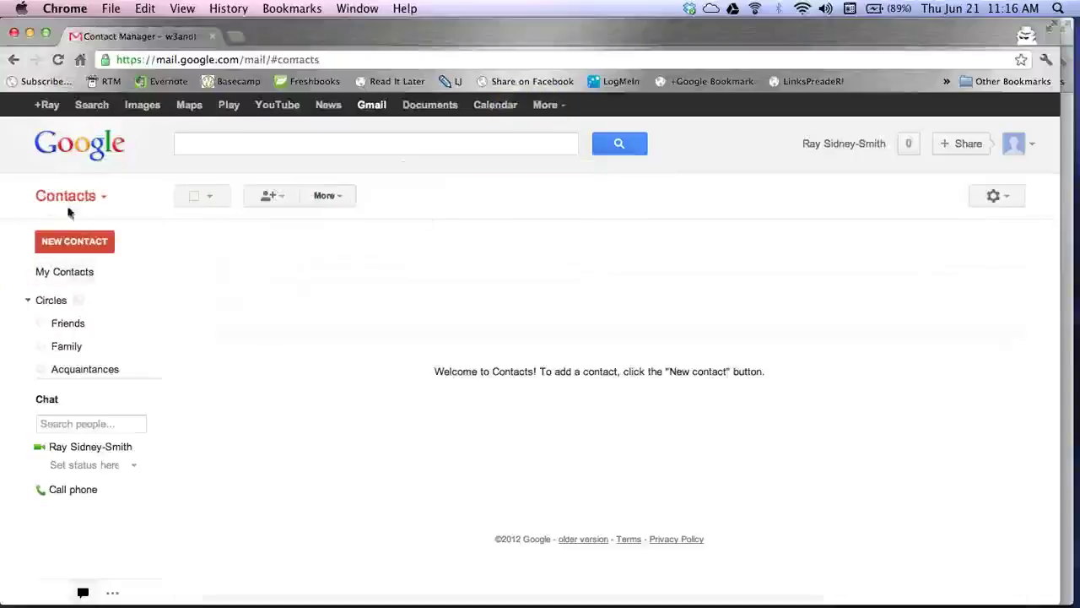
pyautogui.click(102, 199)
pyautogui.click(67, 227)
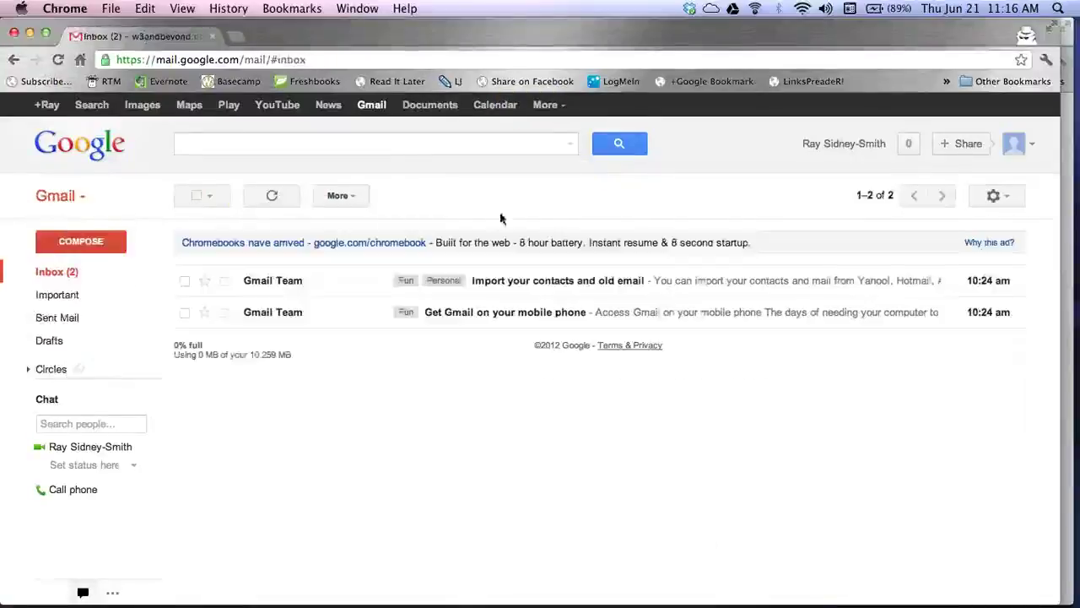